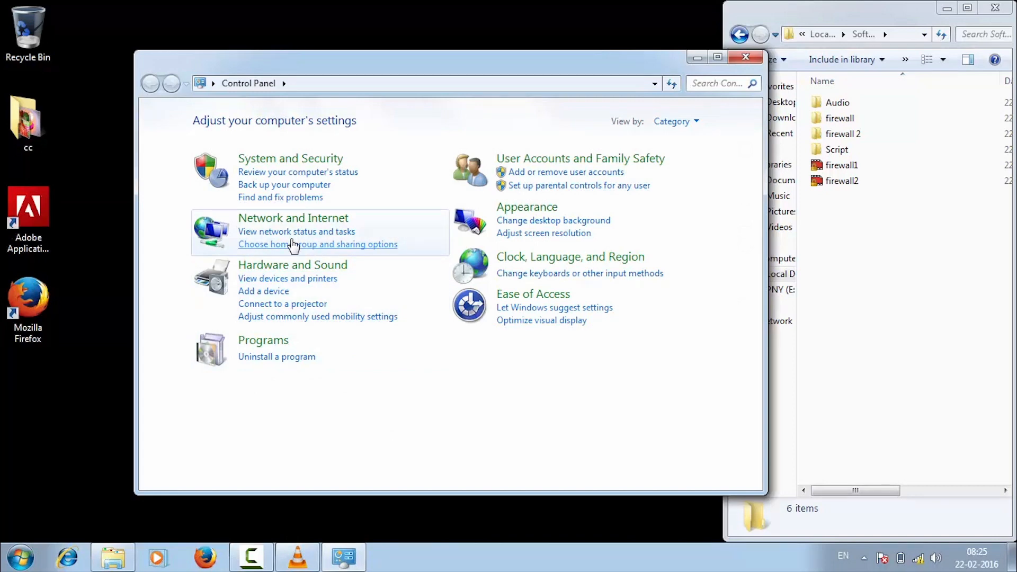
- Open Windows Update under System and Security and check for updates
{"action": "left_click", "coordinate": [314, 163]}
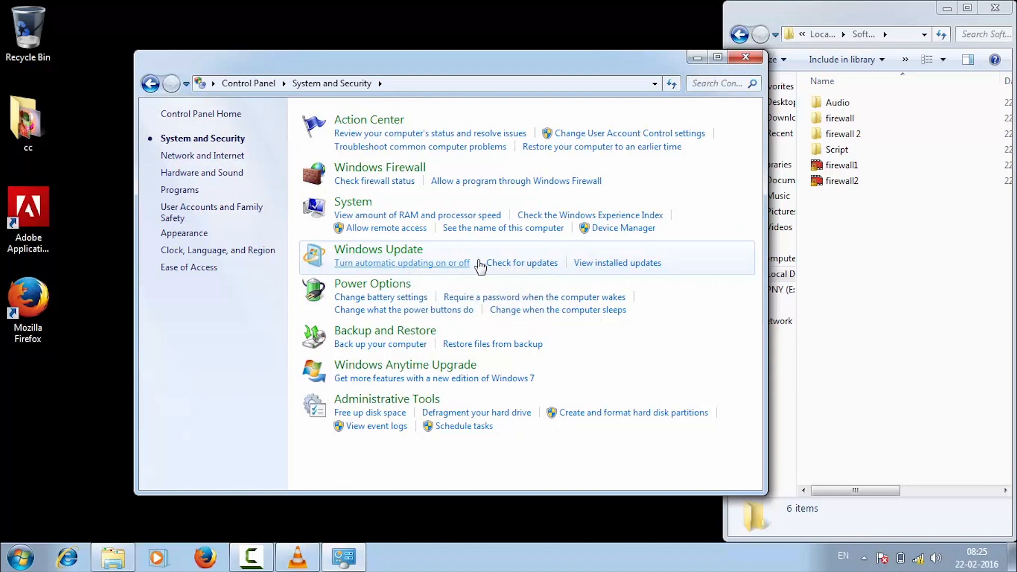
{"action": "left_click", "coordinate": [521, 264]}
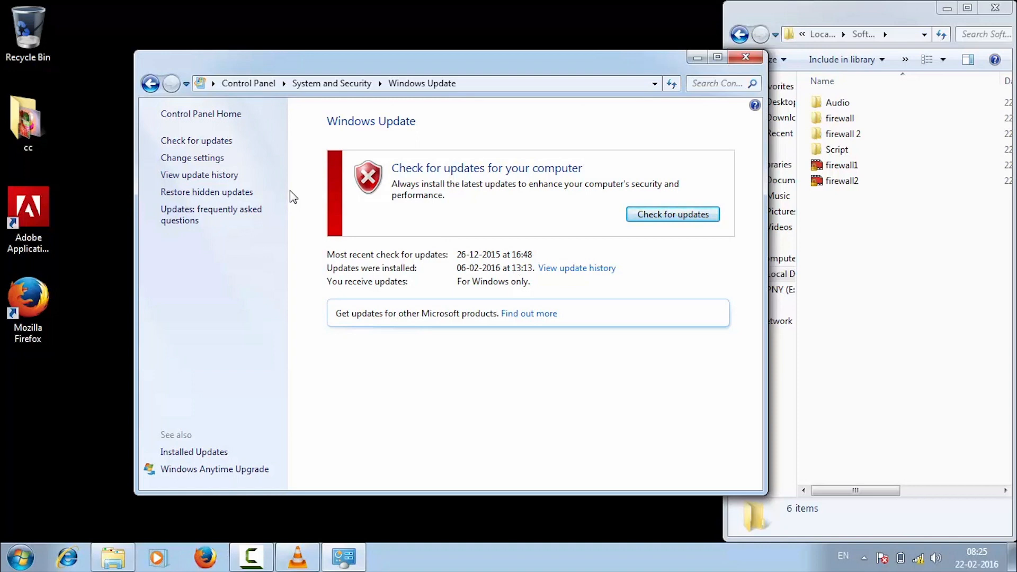
{"action": "left_click", "coordinate": [214, 145]}
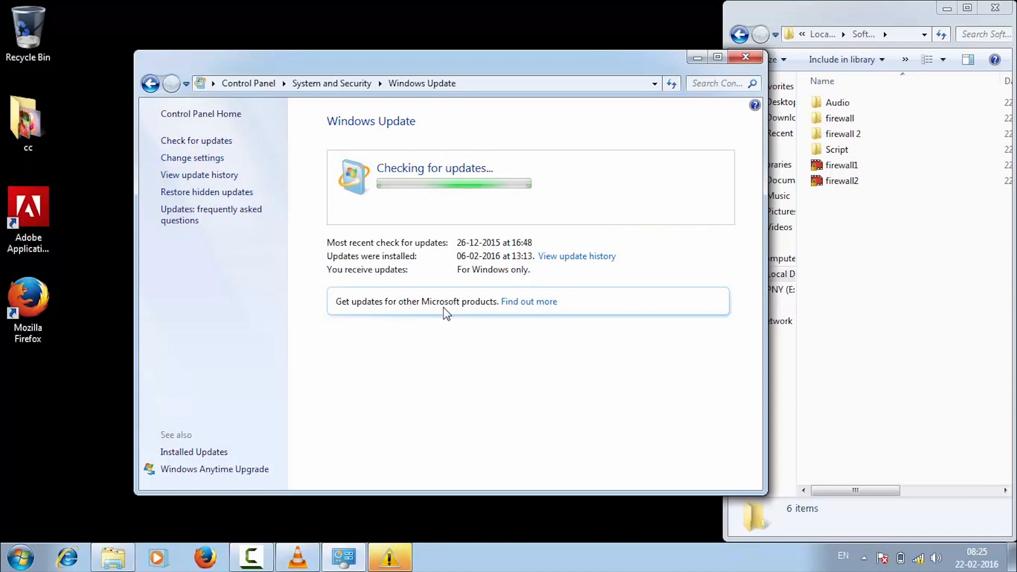
- In the Windows Update settings, set important updates to "Install updates automatically (recommended)"
{"action": "left_click", "coordinate": [192, 158]}
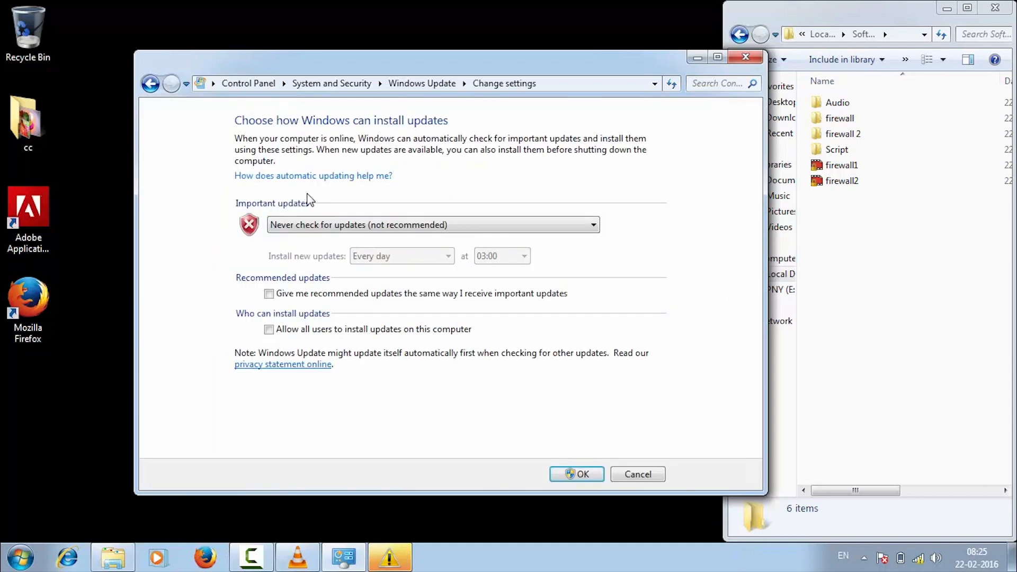
{"action": "left_click", "coordinate": [306, 230]}
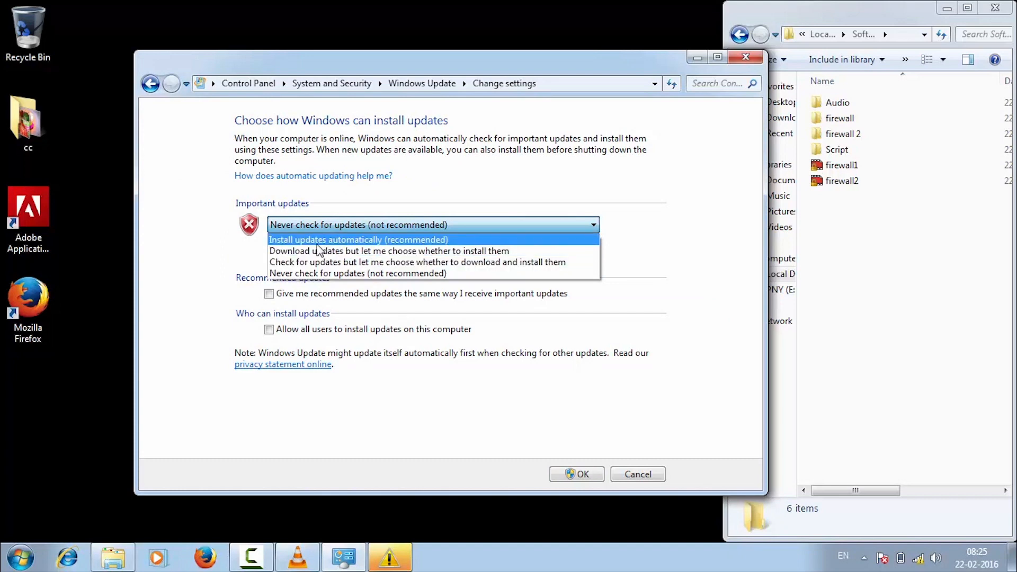
{"action": "left_click", "coordinate": [318, 242]}
{"action": "left_click", "coordinate": [323, 226]}
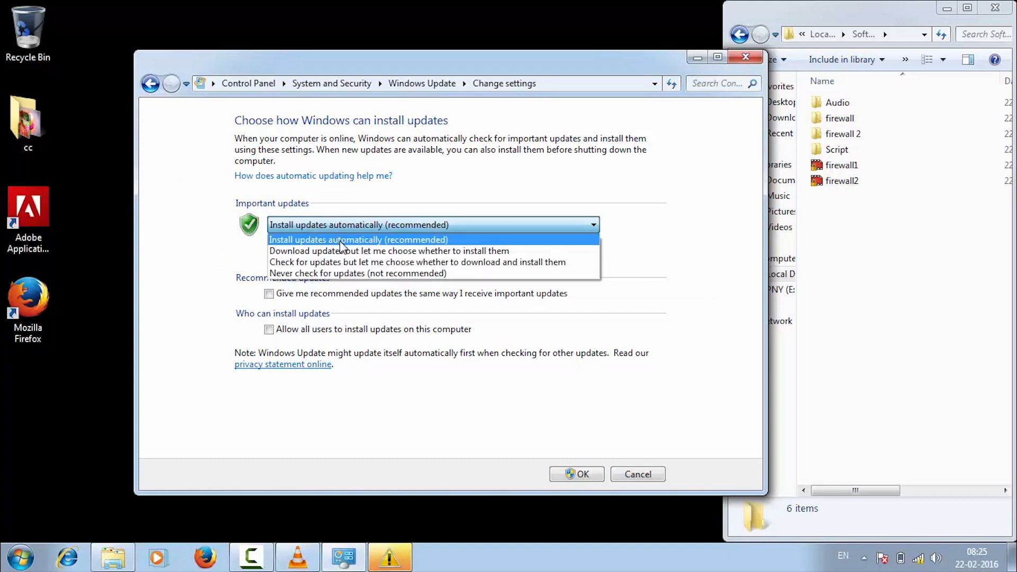
{"action": "left_click", "coordinate": [339, 244]}
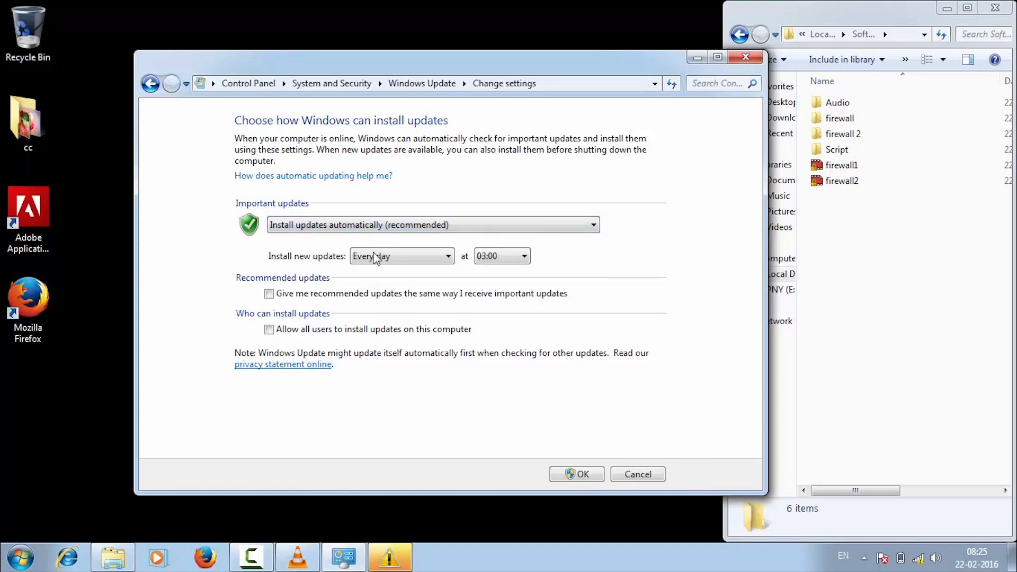
- Schedule update installation for every Friday at 11:00, include recommended updates, and save the settings
{"action": "left_click", "coordinate": [393, 252]}
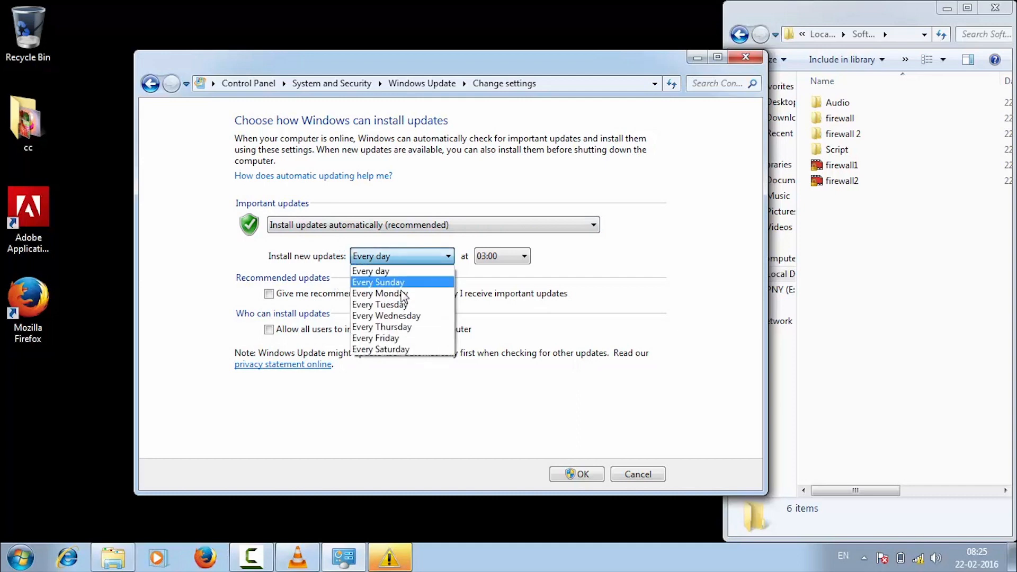
{"action": "left_click", "coordinate": [397, 339]}
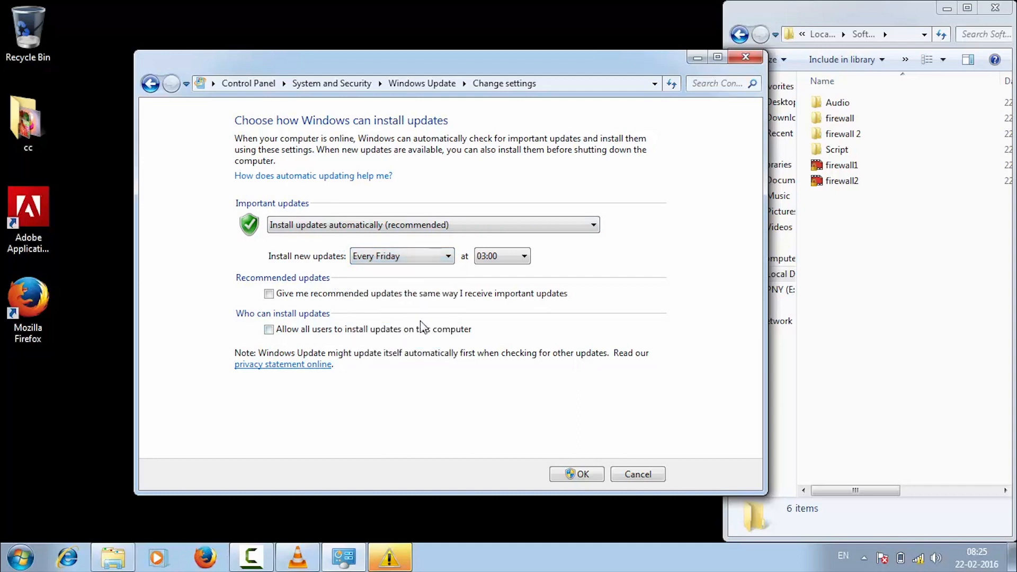
{"action": "left_click", "coordinate": [495, 260]}
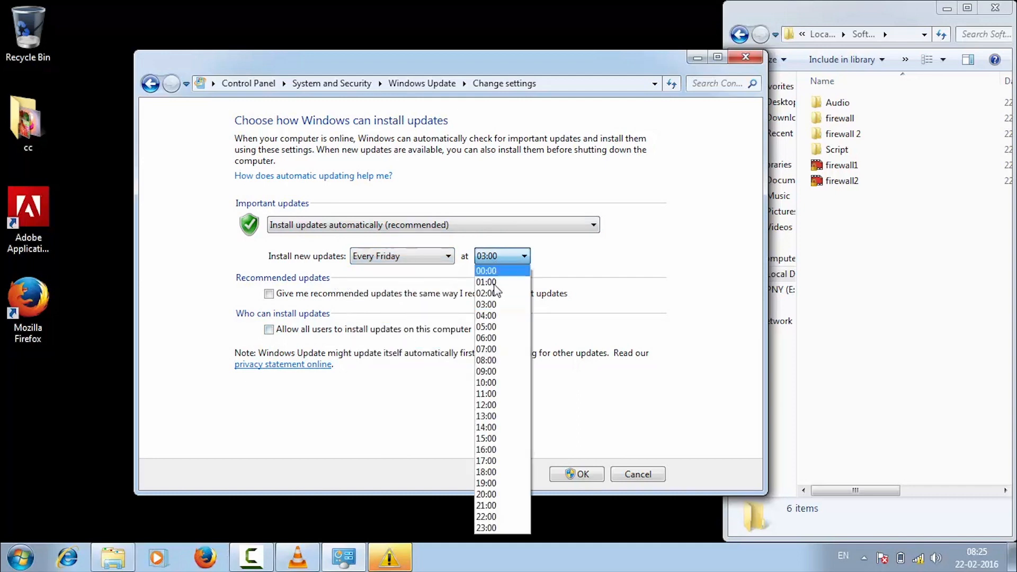
{"action": "left_click", "coordinate": [514, 393]}
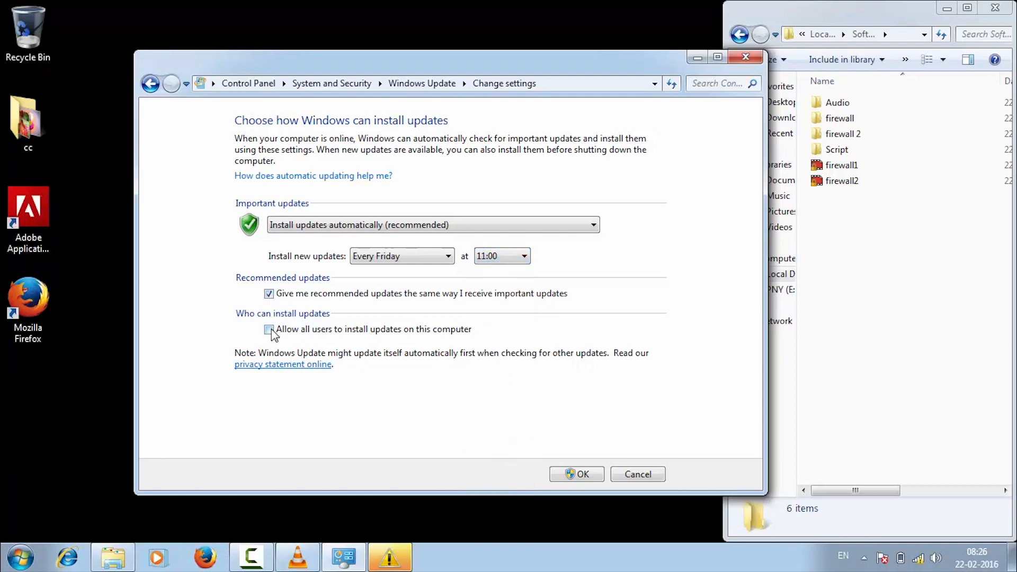
{"action": "left_click", "coordinate": [577, 474]}
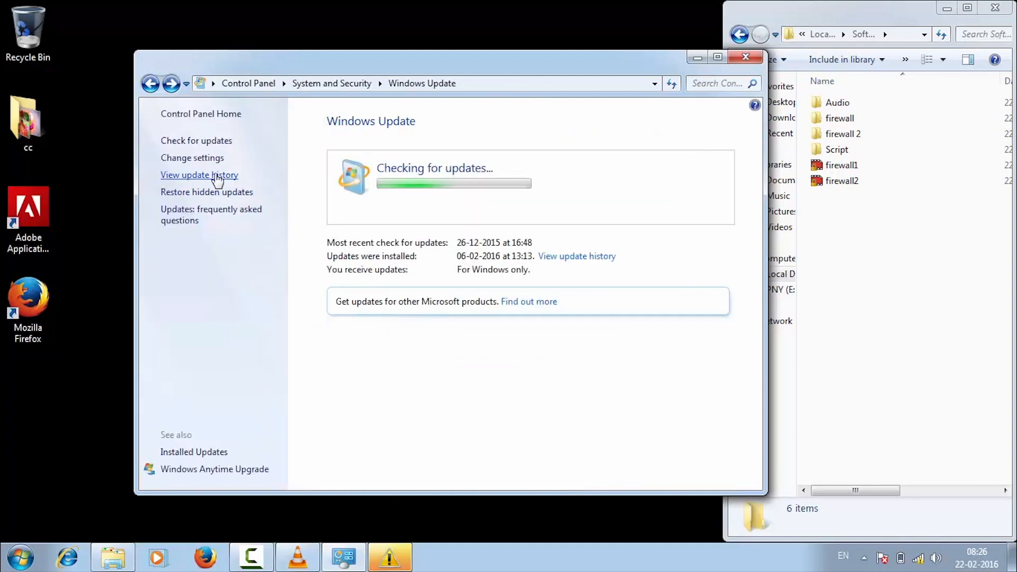
- Review the Windows update history, return to Windows Update and close its window
{"action": "left_click", "coordinate": [218, 176]}
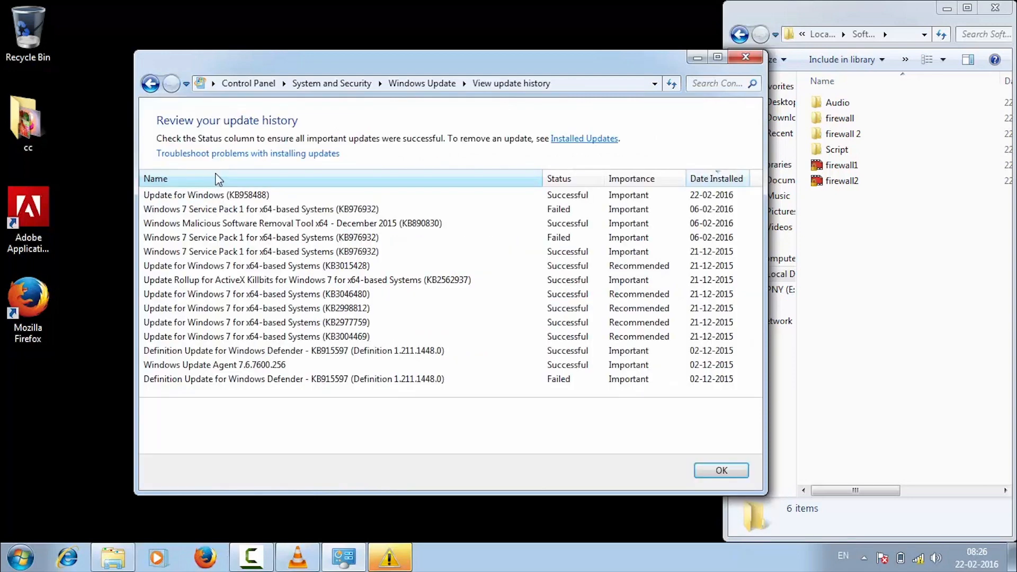
{"action": "left_click", "coordinate": [742, 475]}
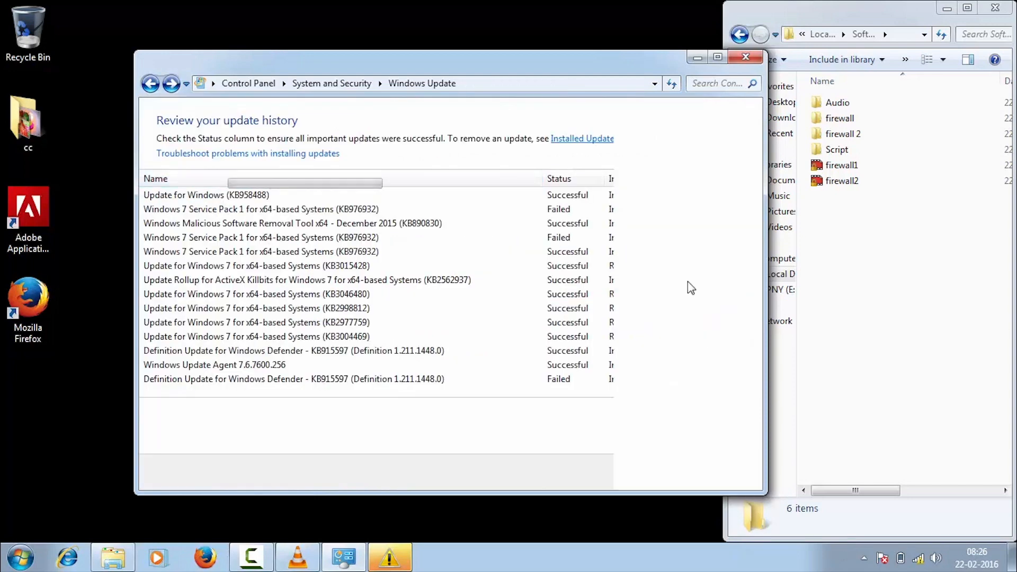
{"action": "left_click", "coordinate": [744, 57]}
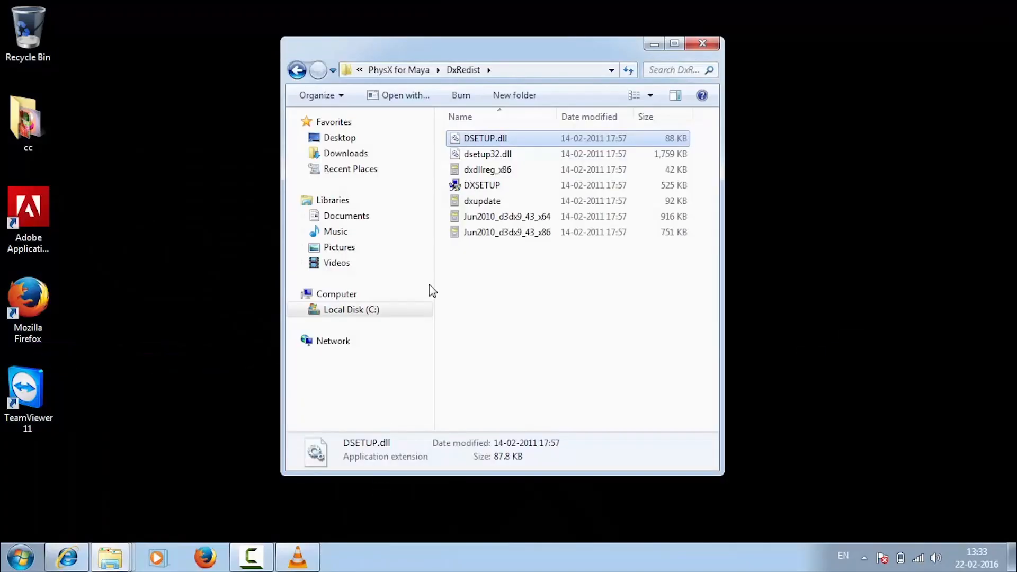
- Look through the setup and cabinet files in the DxRedist folder one by one
{"action": "left_click", "coordinate": [475, 154]}
{"action": "left_click", "coordinate": [497, 138]}
{"action": "left_click", "coordinate": [502, 171]}
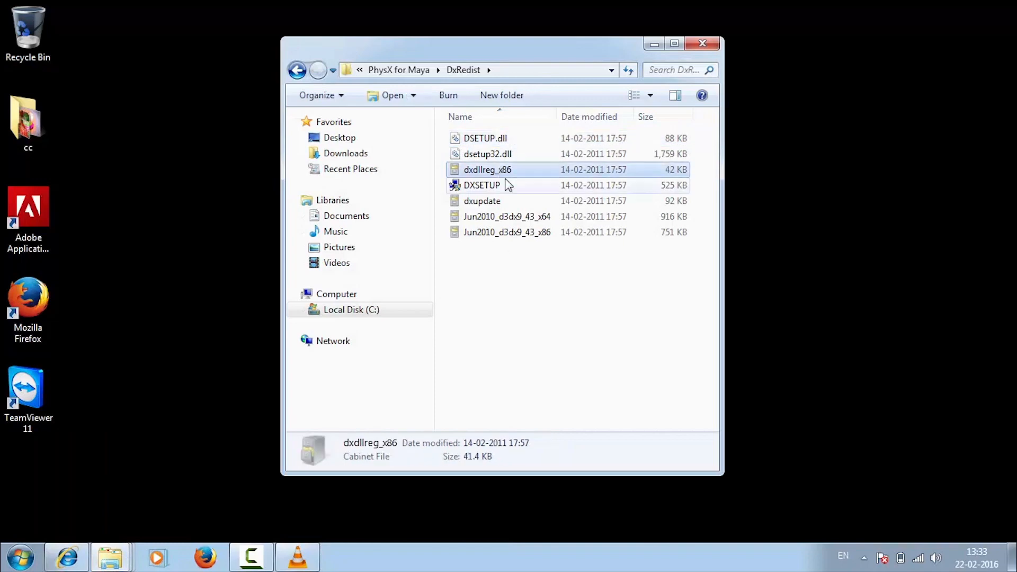
{"action": "left_click", "coordinate": [507, 186]}
{"action": "left_click", "coordinate": [516, 201]}
{"action": "left_click", "coordinate": [515, 217]}
{"action": "left_click", "coordinate": [518, 232]}
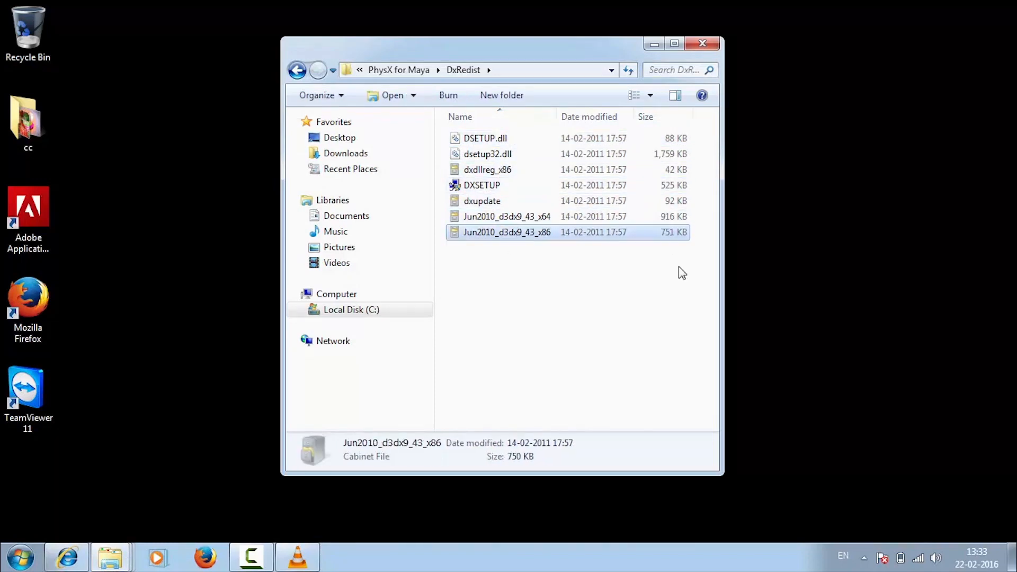
- Copy the full path of the DxRedist folder
{"action": "left_click", "coordinate": [527, 72]}
{"action": "right_click", "coordinate": [526, 72]}
{"action": "key", "text": "ctrl+c"}
{"action": "left_click", "coordinate": [557, 116]}
{"action": "left_click", "coordinate": [481, 333]}
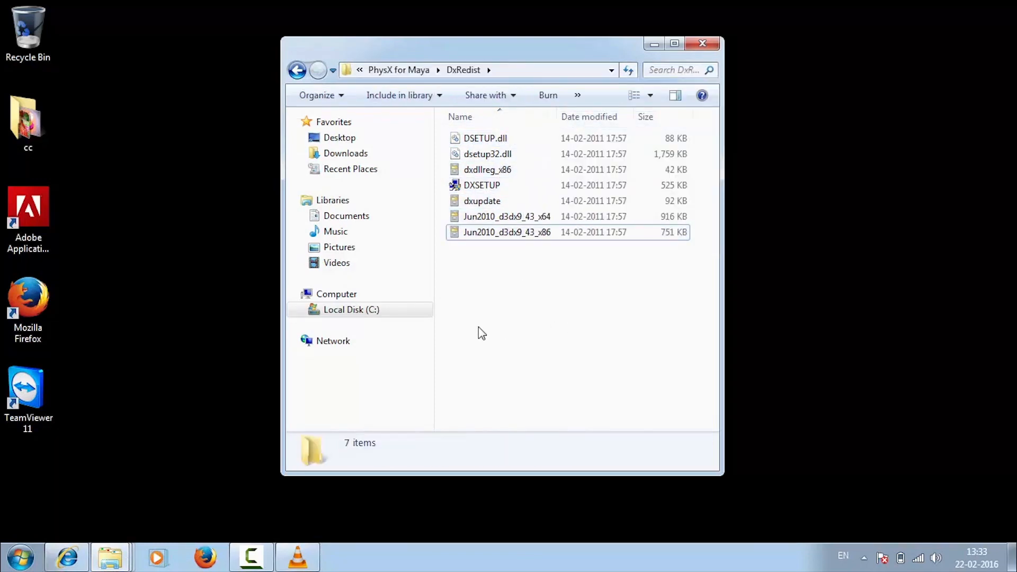
- Open Device Manager from Control Panel in small icons view and move its window clear of the desktop icons
{"action": "left_click", "coordinate": [20, 557]}
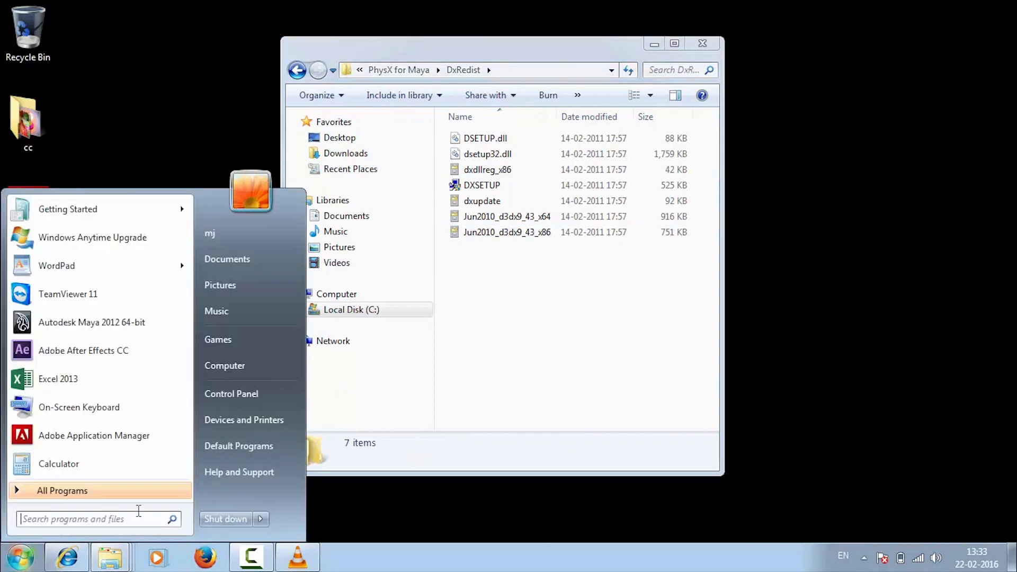
{"action": "left_click", "coordinate": [249, 392]}
{"action": "left_click", "coordinate": [674, 121]}
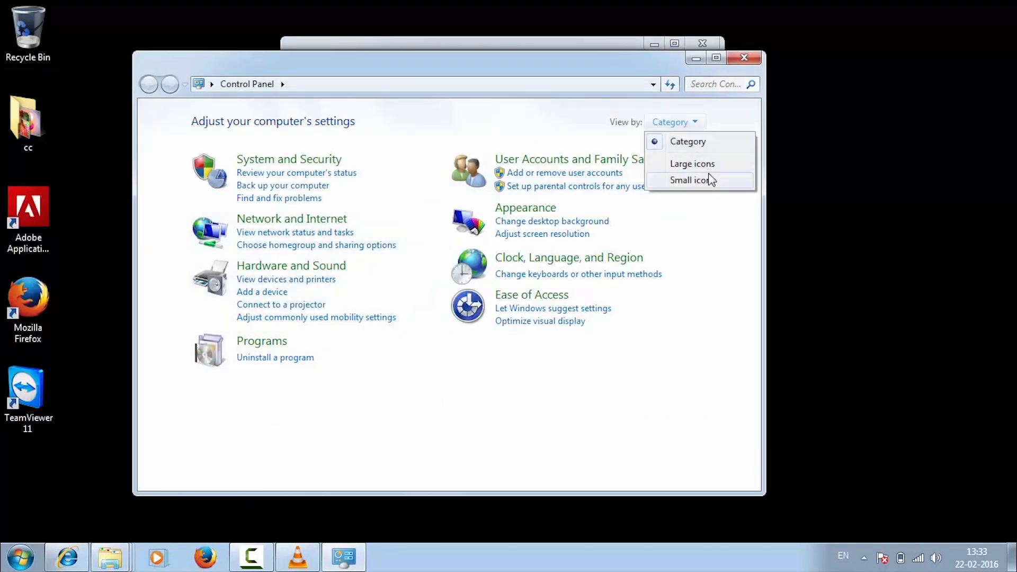
{"action": "left_click", "coordinate": [693, 178]}
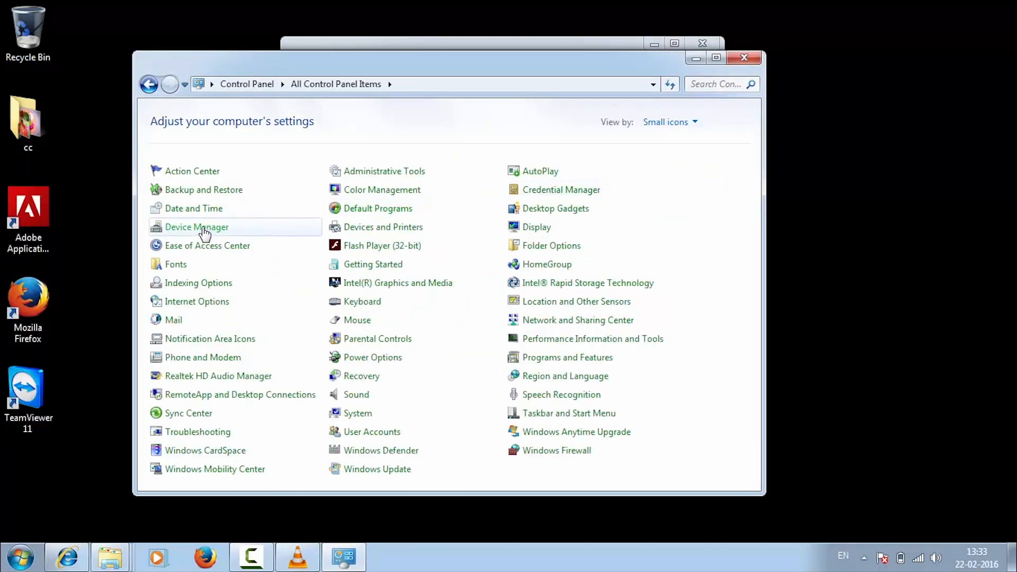
{"action": "left_click", "coordinate": [204, 232]}
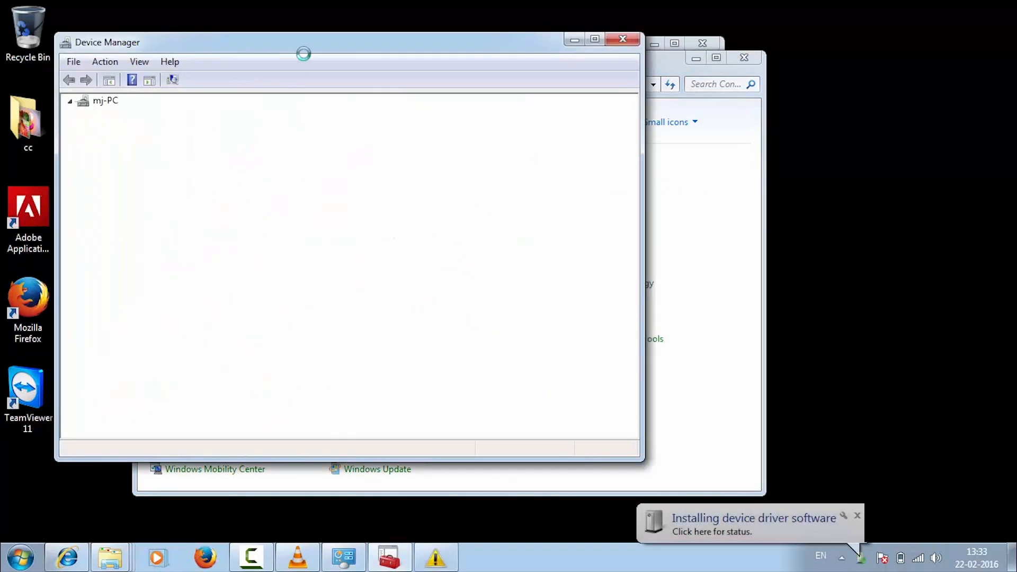
{"action": "left_click_drag", "start_coordinate": [314, 43], "coordinate": [421, 49]}
- Open the properties of the Linksys AE6000 under Other devices and show its driver information
{"action": "left_click", "coordinate": [267, 299]}
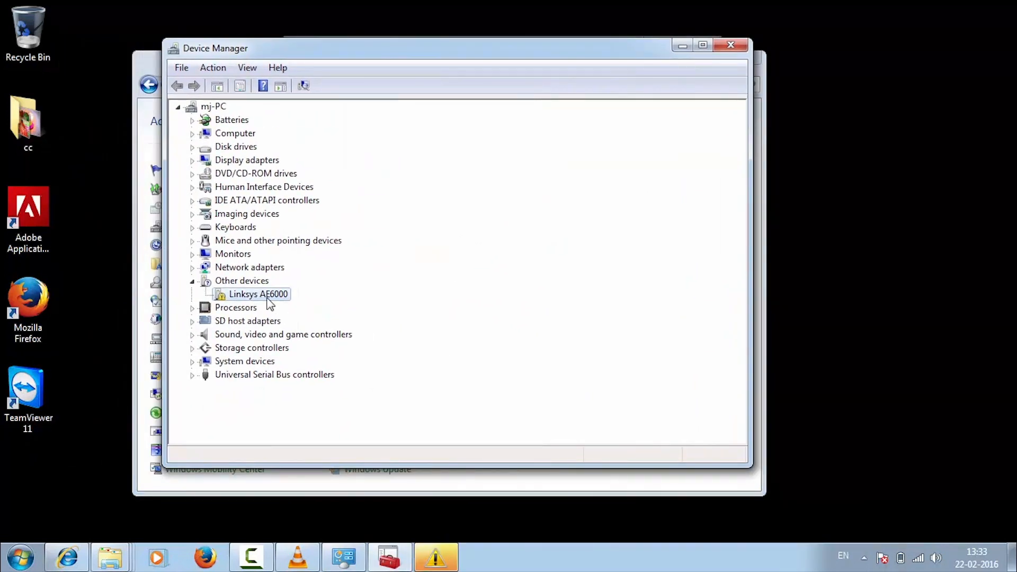
{"action": "right_click", "coordinate": [270, 301]}
{"action": "left_click", "coordinate": [321, 306]}
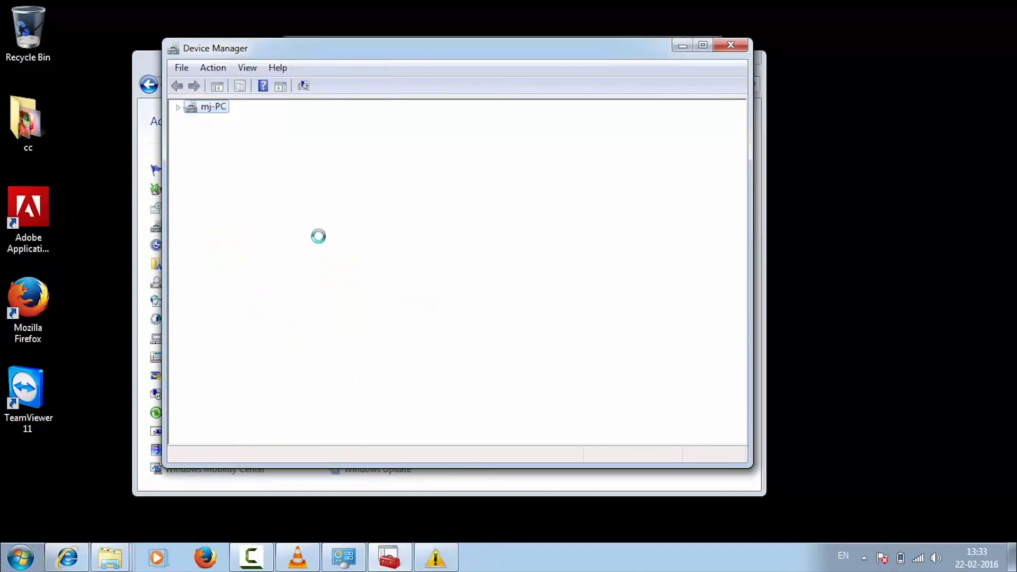
{"action": "right_click", "coordinate": [270, 295]}
{"action": "left_click", "coordinate": [323, 326]}
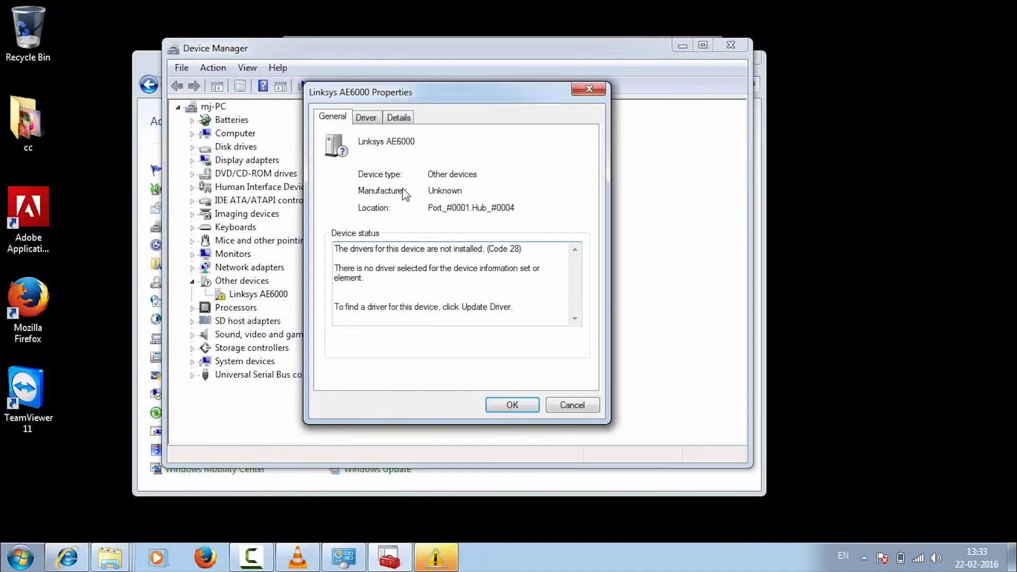
{"action": "left_click", "coordinate": [366, 118]}
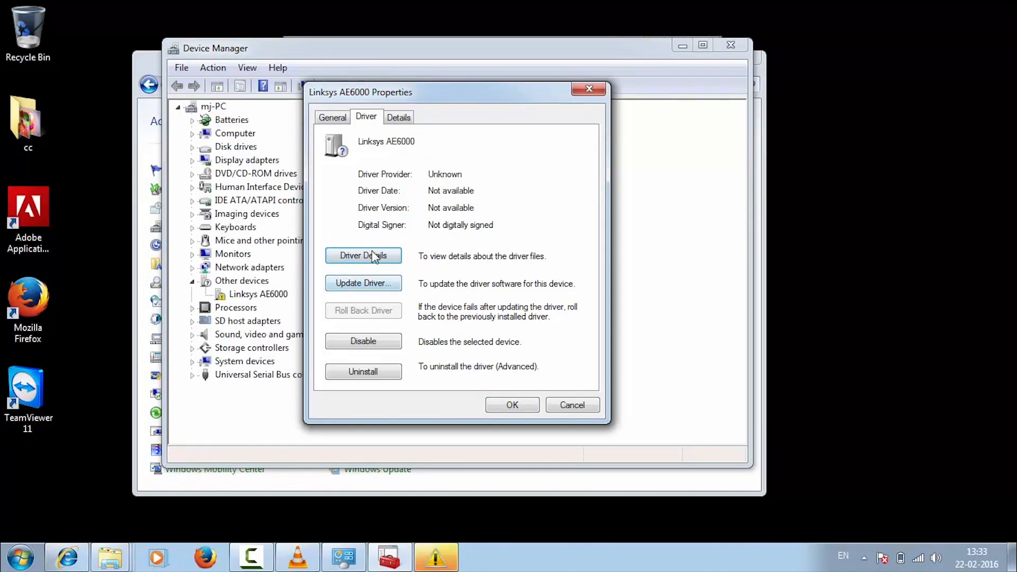
- Try to update the Linksys AE6000 driver from C:\Program Files\NVIDIA Corporation\PhysX for Maya\DxRedist, including subfolders, and close the wizard
{"action": "left_click", "coordinate": [356, 284]}
{"action": "left_click", "coordinate": [371, 295]}
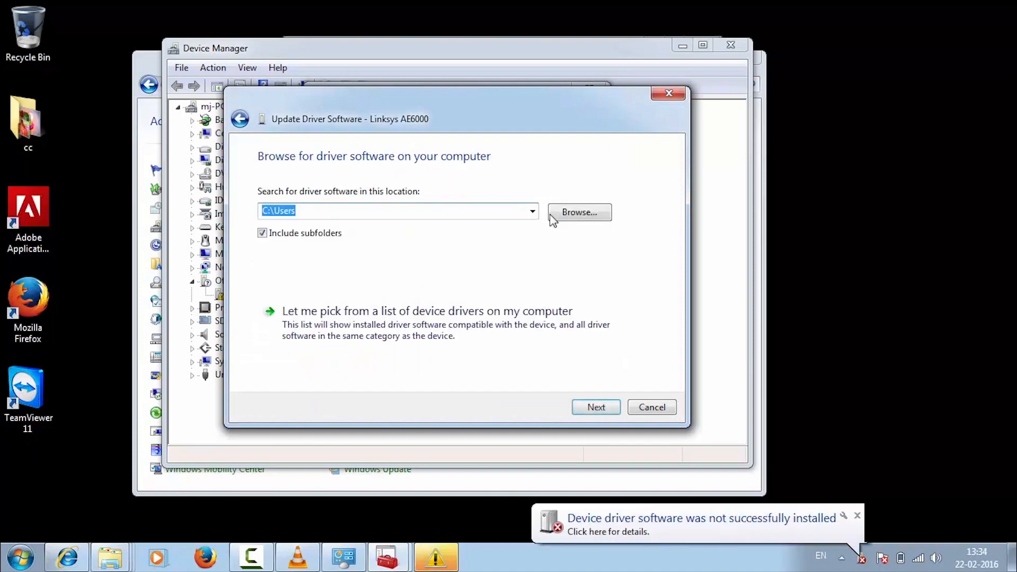
{"action": "left_click", "coordinate": [573, 214]}
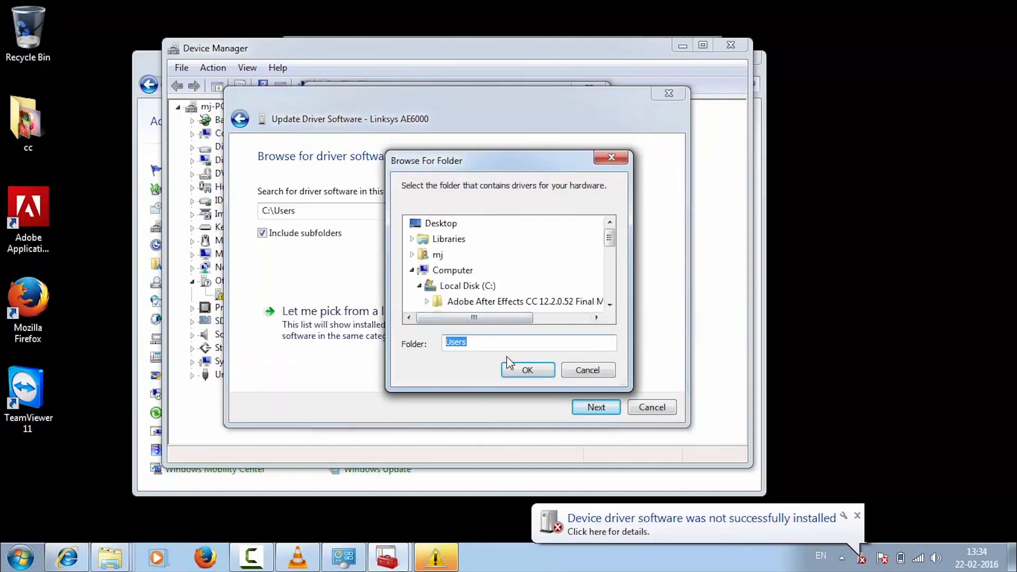
{"action": "key", "text": "ctrl+v"}
{"action": "left_click", "coordinate": [526, 369]}
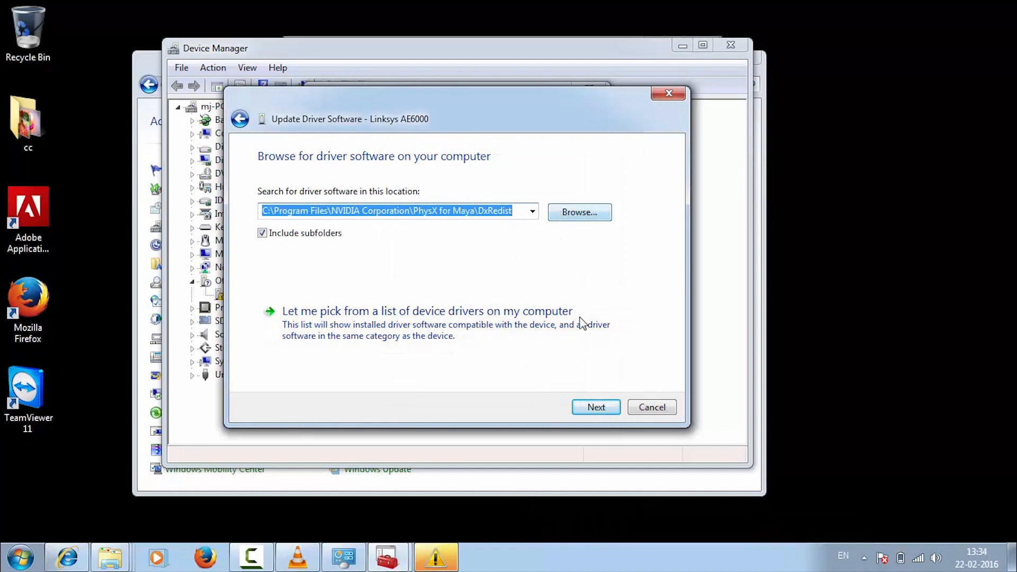
{"action": "left_click", "coordinate": [592, 409]}
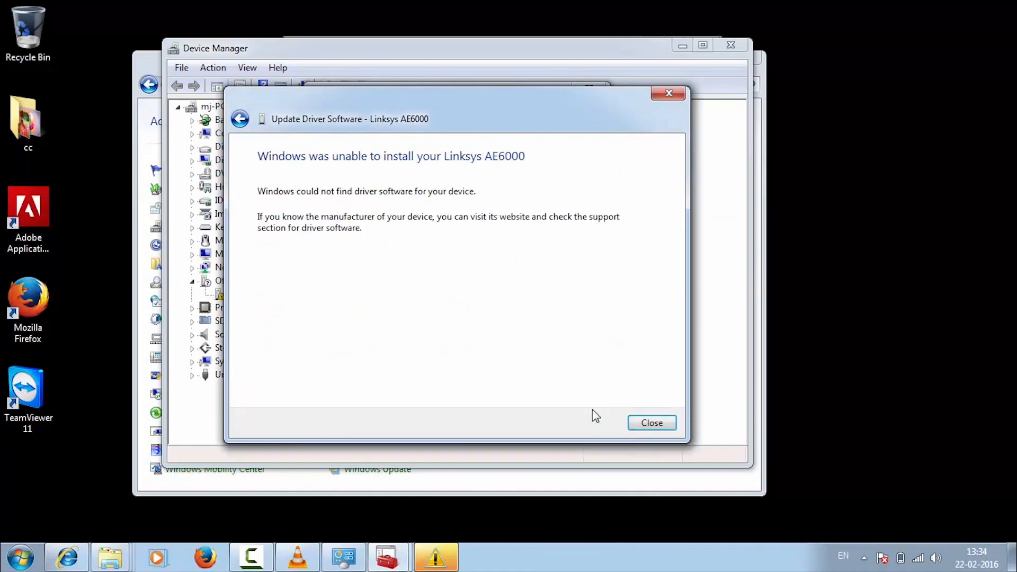
{"action": "left_click", "coordinate": [640, 422]}
- Choose to pick the Linksys AE6000 driver manually from the computer's driver list, with Show All Devices as the hardware type
{"action": "left_click", "coordinate": [394, 287]}
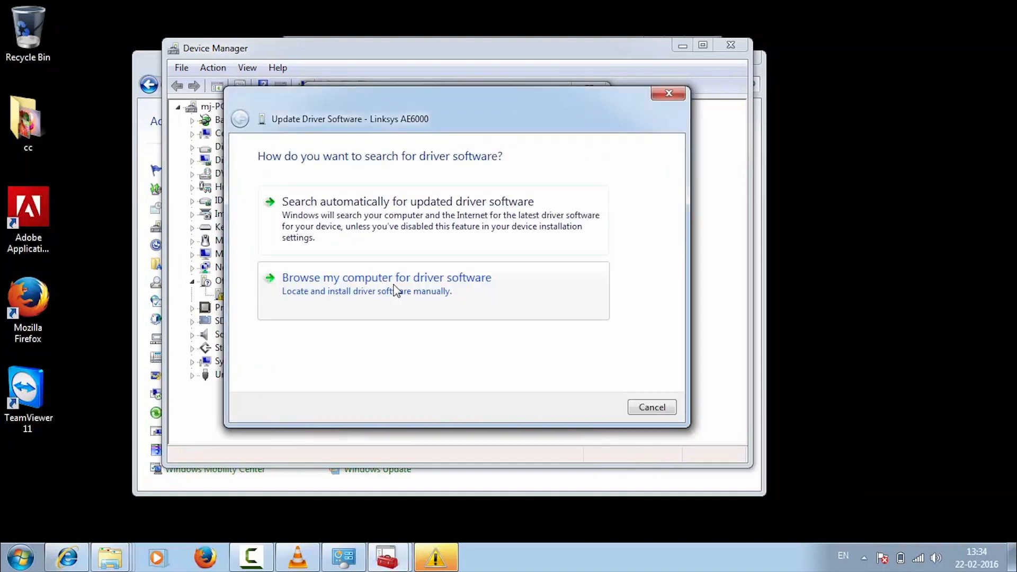
{"action": "left_click", "coordinate": [395, 290]}
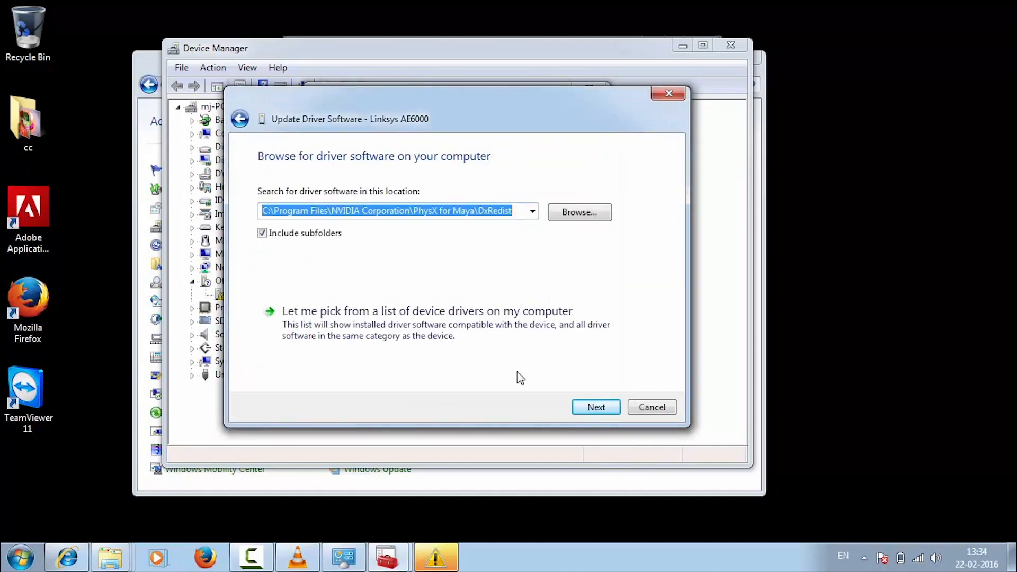
{"action": "left_click", "coordinate": [335, 315]}
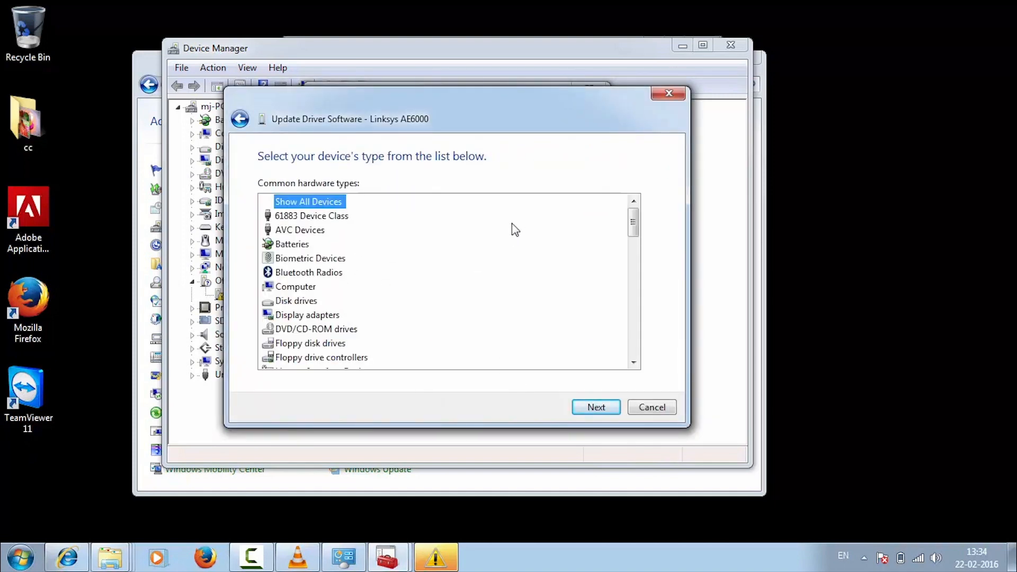
{"action": "scroll", "coordinate": [453, 253], "scroll_direction": "down", "scroll_amount": 15}
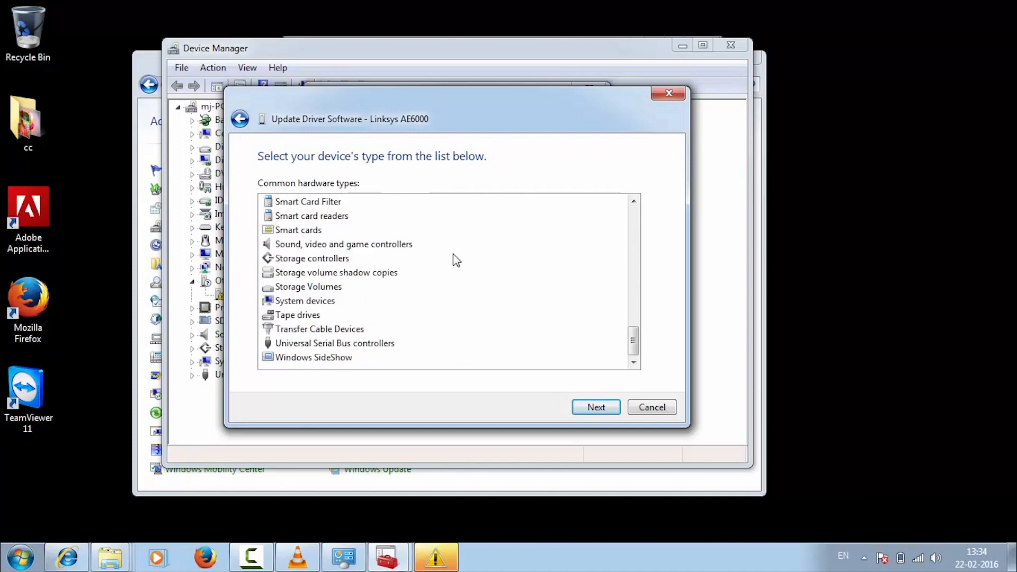
{"action": "scroll", "coordinate": [453, 253], "scroll_direction": "up", "scroll_amount": 15}
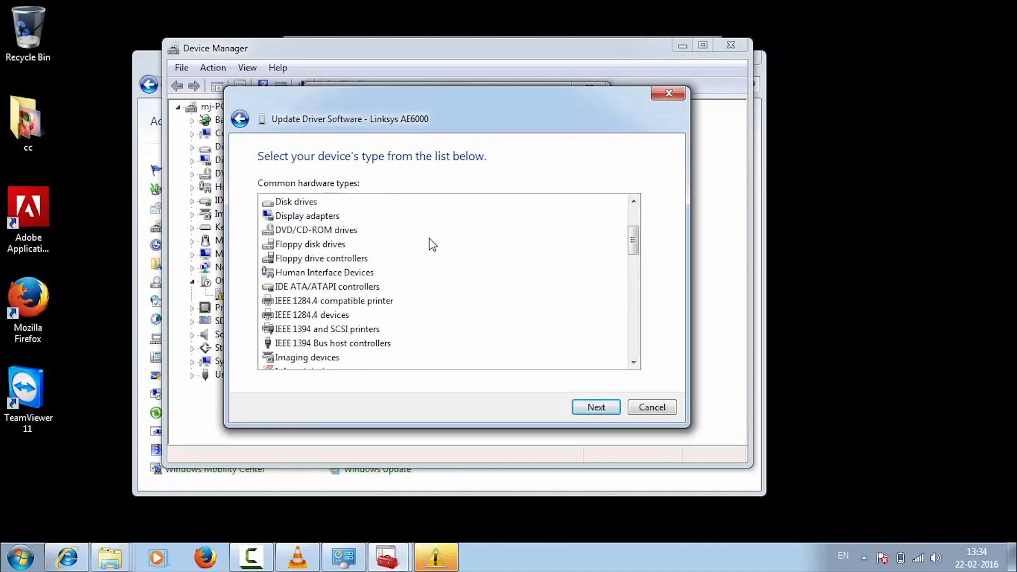
{"action": "left_click", "coordinate": [596, 407]}
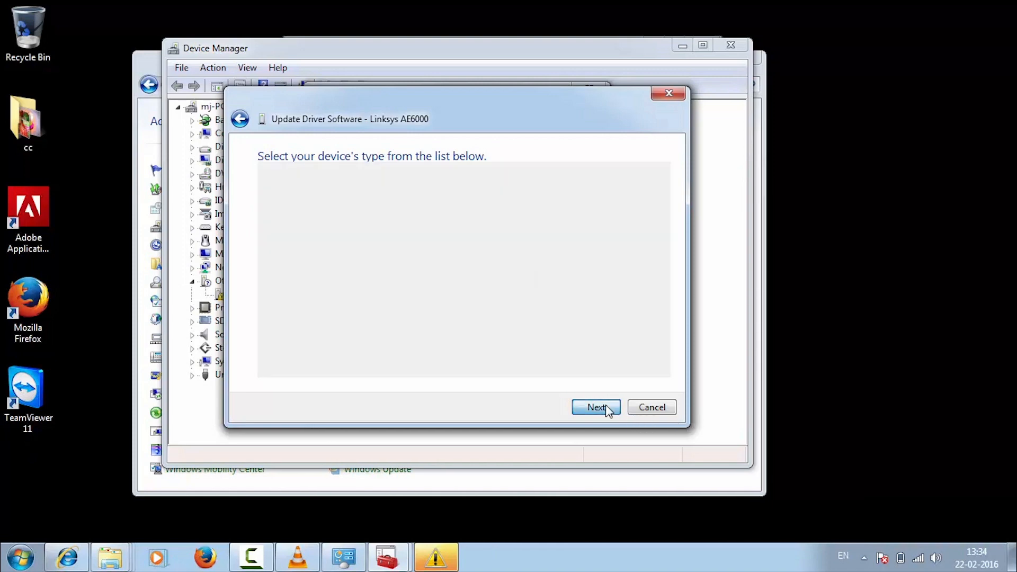
- Try to install a driver from disk using the 61883 setup file in C:\Program Files\NVIDIA Corporation\PhysX for Maya\DxRedist, and cancel the disk installation
{"action": "left_click", "coordinate": [610, 350]}
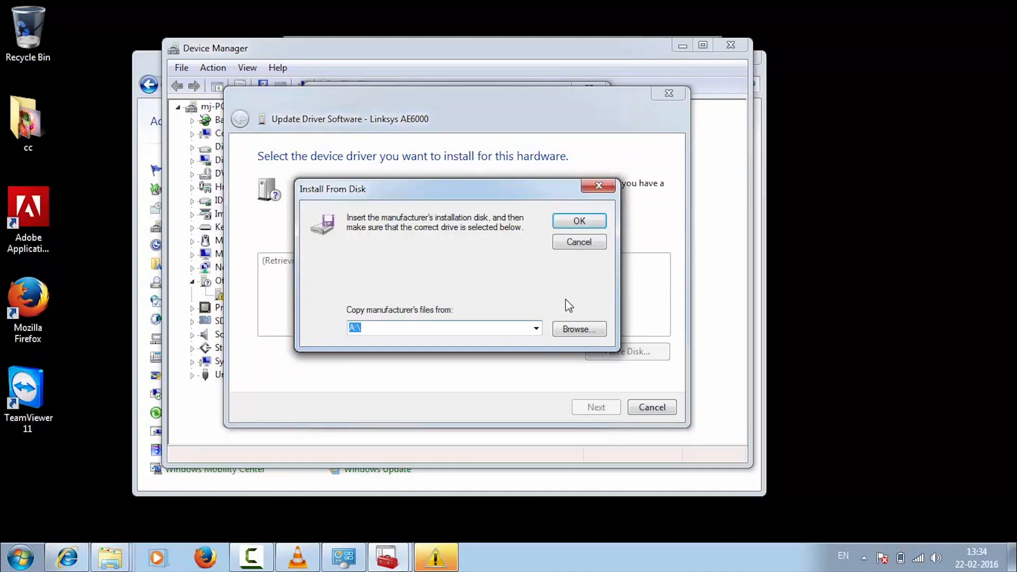
{"action": "left_click", "coordinate": [577, 329]}
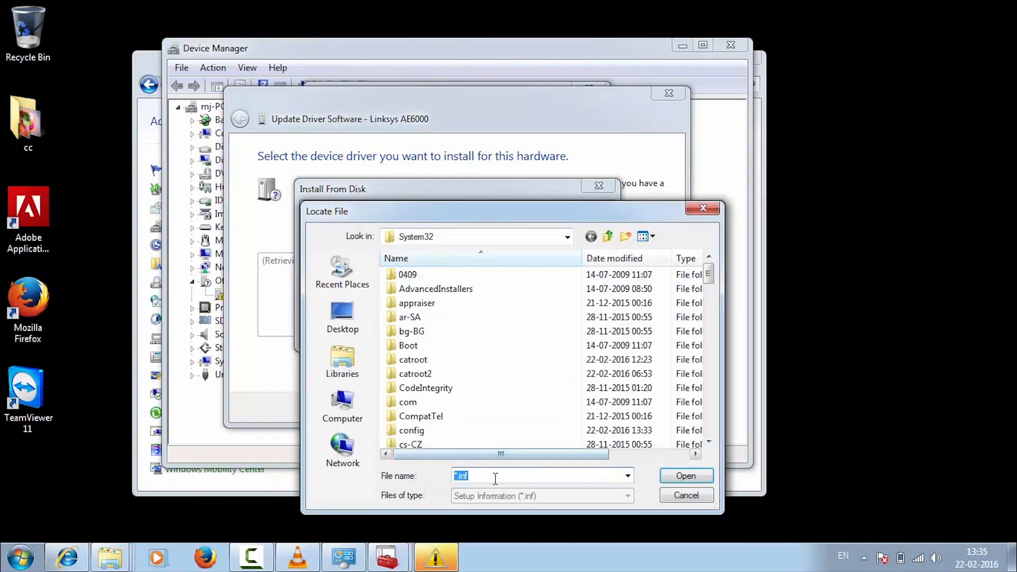
{"action": "key", "text": "ctrl+v"}
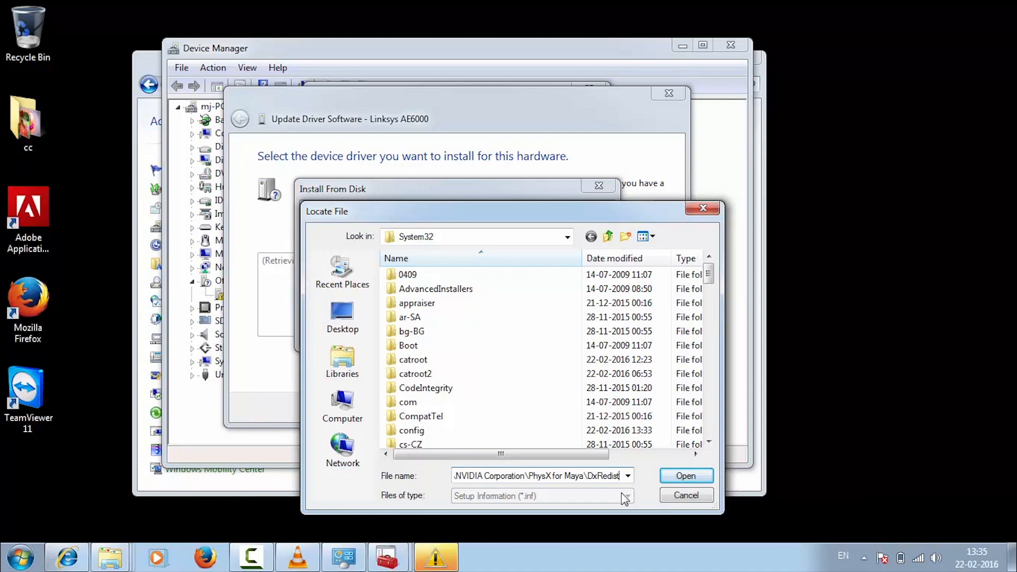
{"action": "left_click", "coordinate": [683, 478]}
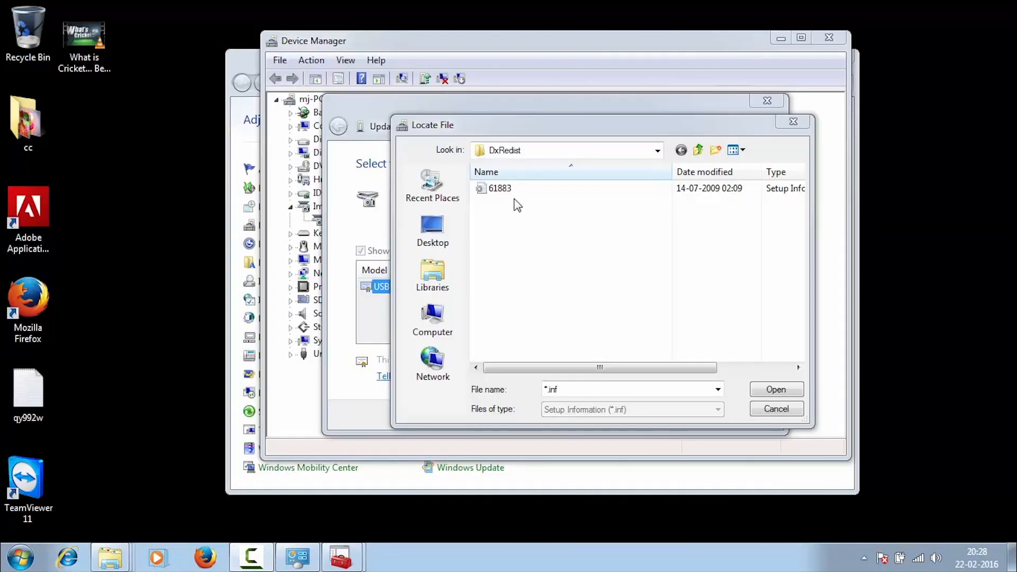
{"action": "double_click", "coordinate": [508, 188]}
{"action": "left_click", "coordinate": [677, 227]}
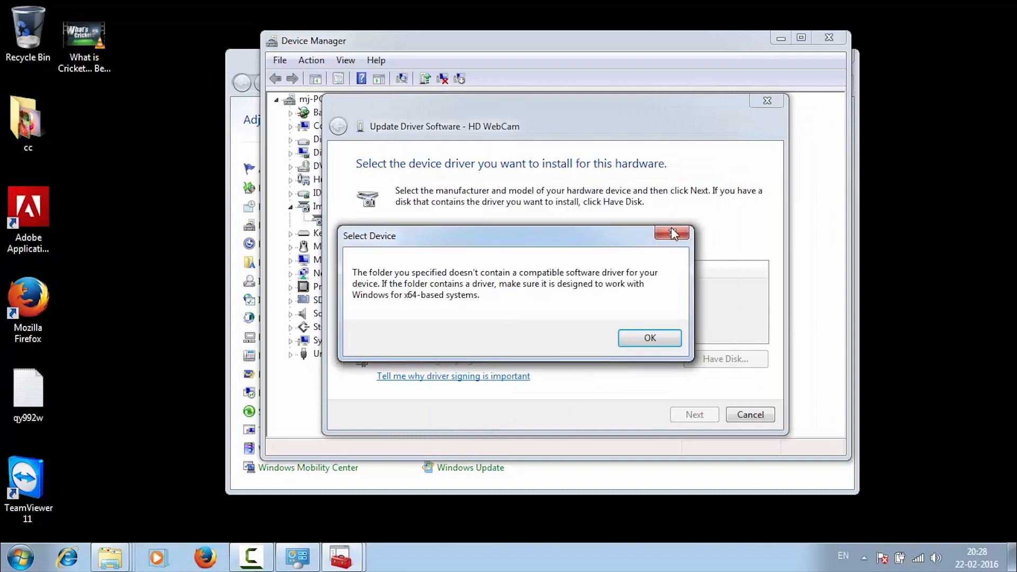
{"action": "left_click", "coordinate": [631, 334]}
{"action": "left_click", "coordinate": [693, 229]}
{"action": "left_click", "coordinate": [653, 332]}
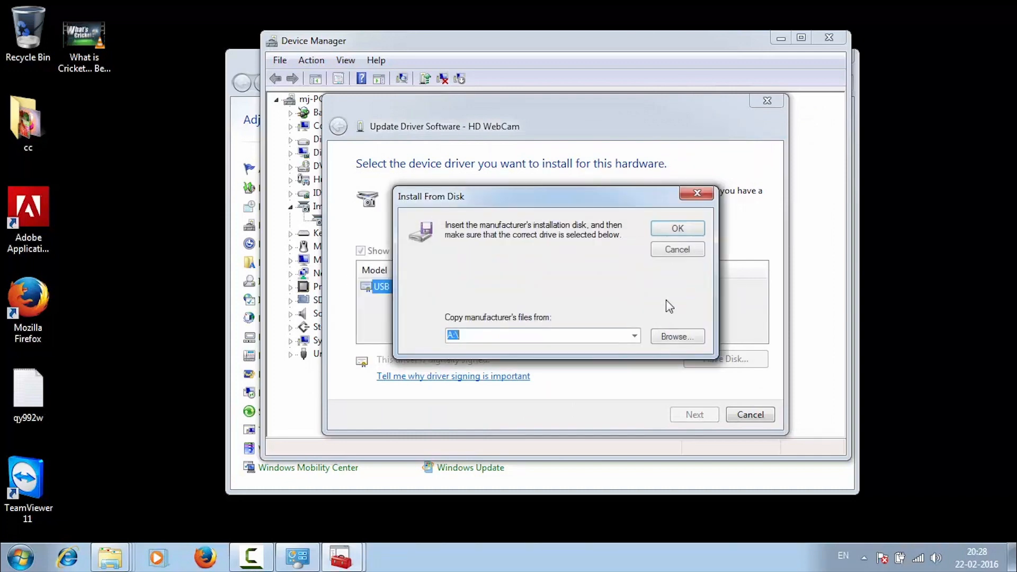
{"action": "left_click", "coordinate": [678, 249]}
- Install the listed USB Video Device driver for the HD WebCam, collapse Imaging devices and scan for hardware changes
{"action": "left_click", "coordinate": [694, 415]}
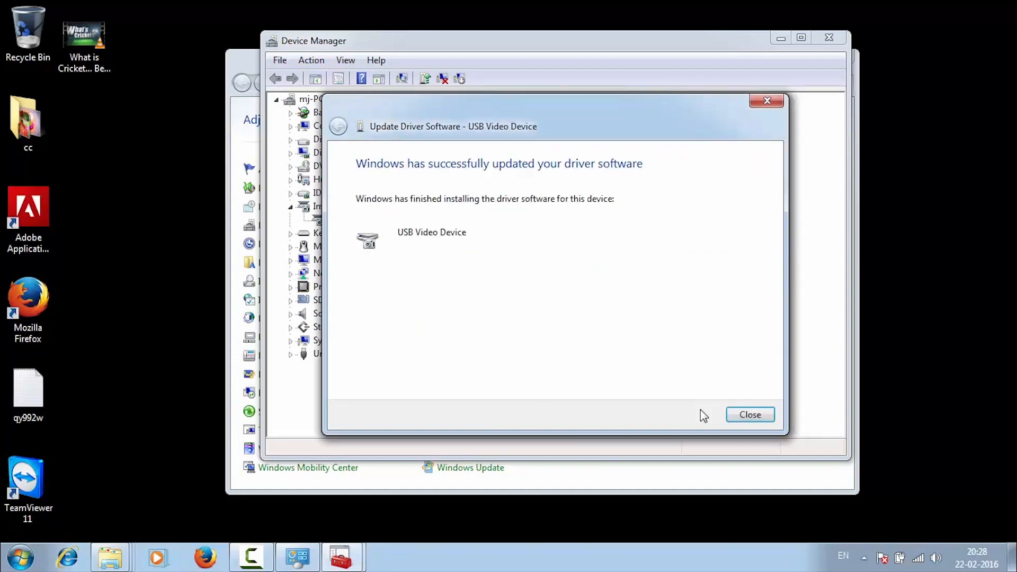
{"action": "left_click", "coordinate": [740, 417]}
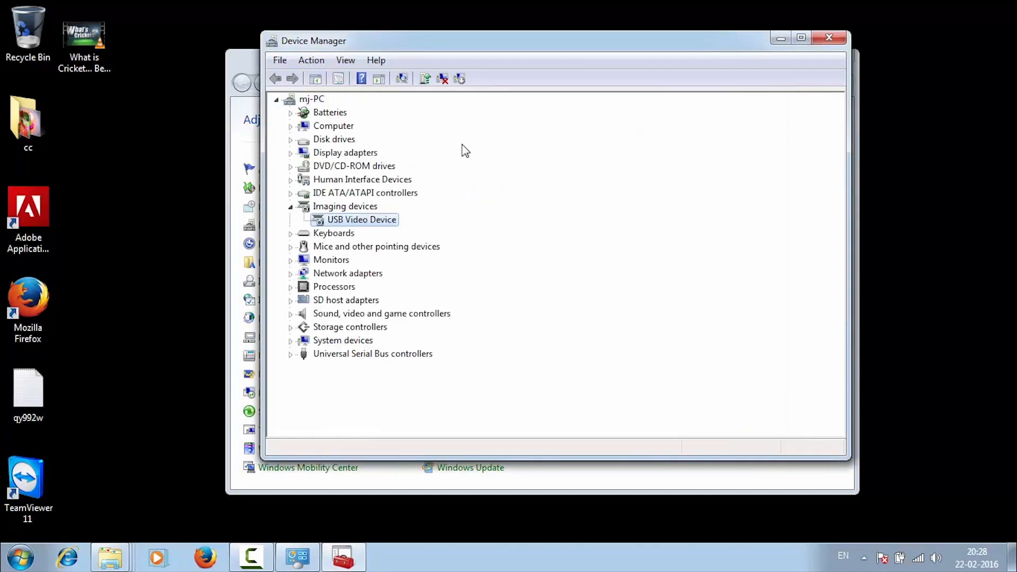
{"action": "double_click", "coordinate": [305, 203]}
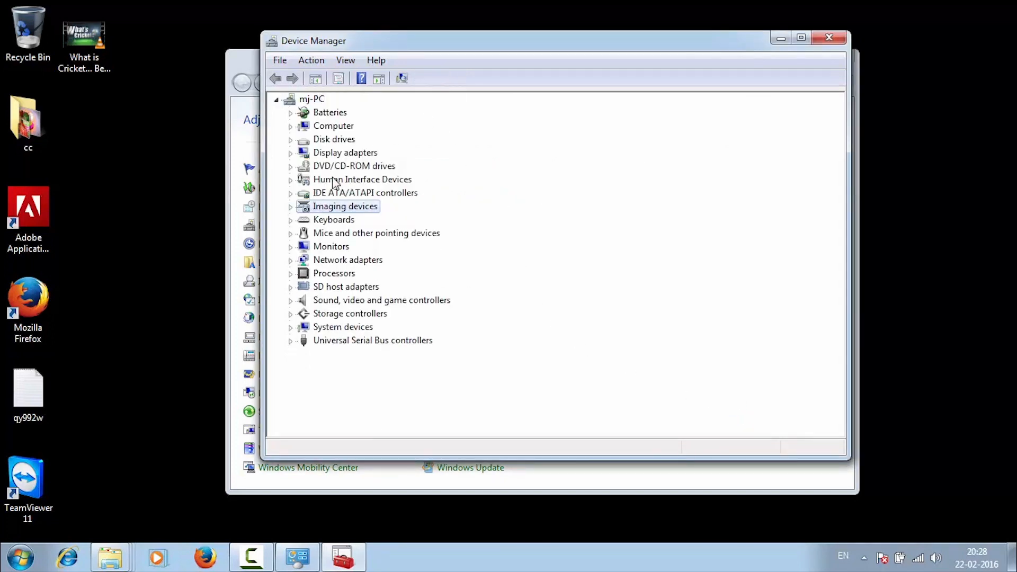
{"action": "left_click", "coordinate": [403, 79]}
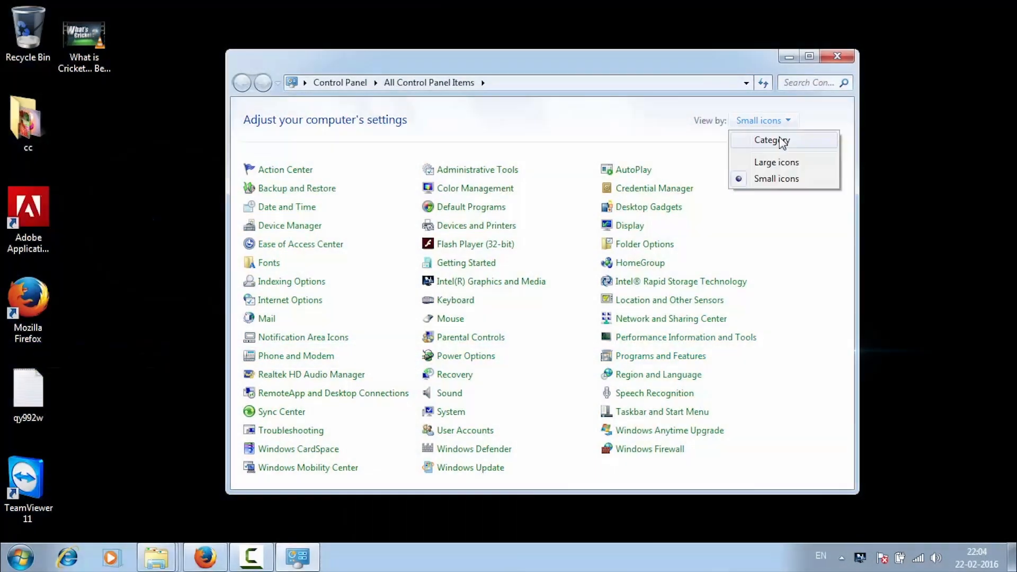
- Switch Control Panel to Category view and visit the Guest account's activation page in account management without turning it on
{"action": "left_click", "coordinate": [768, 138]}
{"action": "left_click", "coordinate": [624, 173]}
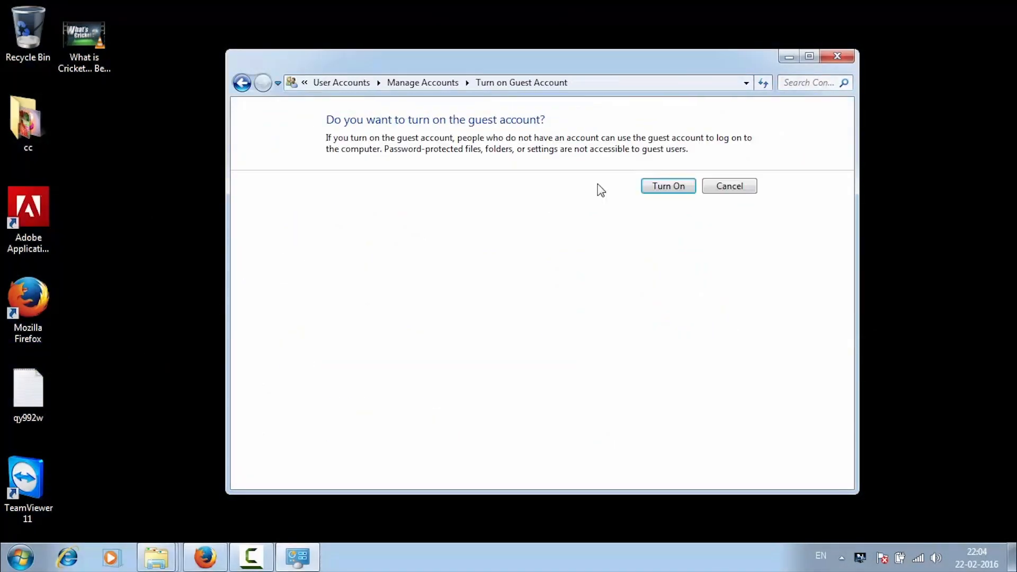
{"action": "left_click", "coordinate": [729, 183]}
- Create a new Standard user account named "user"
{"action": "left_click", "coordinate": [367, 356]}
{"action": "type", "text": "user"}
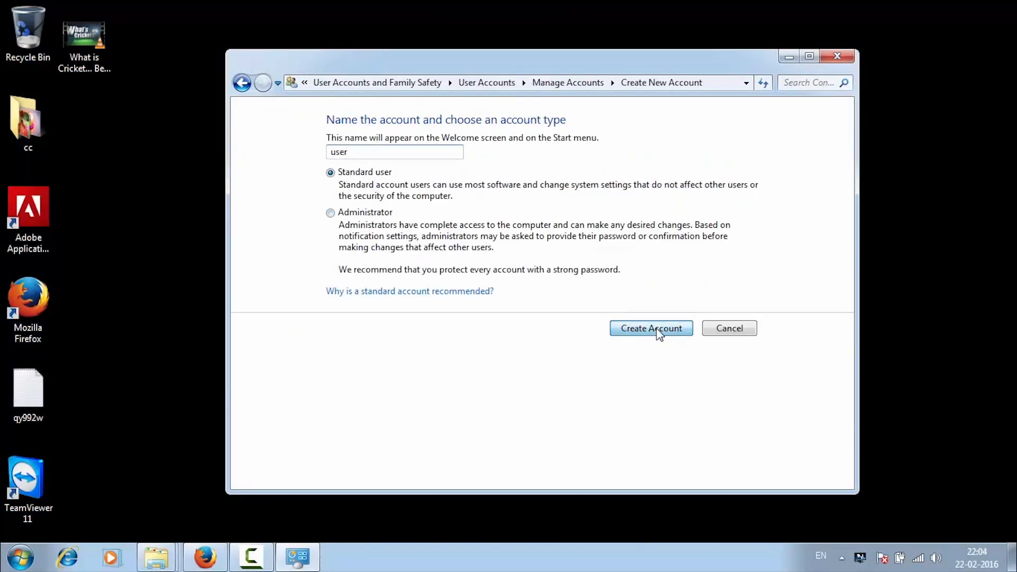
{"action": "left_click", "coordinate": [657, 328]}
- Change the picture of the "user" account to the purple ball with the green stripe
{"action": "left_click", "coordinate": [588, 175]}
{"action": "left_click", "coordinate": [392, 175]}
{"action": "left_click", "coordinate": [353, 291]}
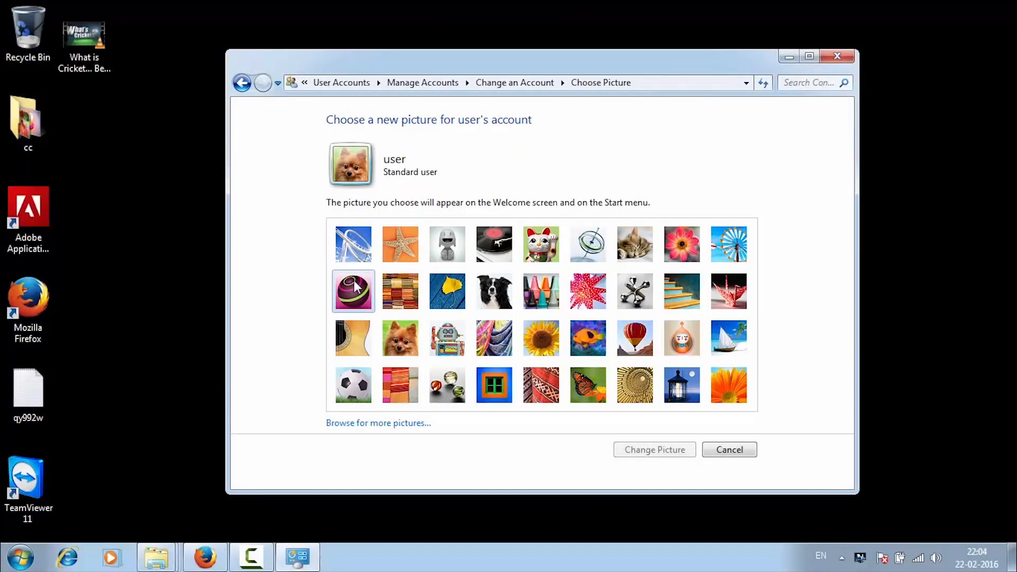
{"action": "left_click", "coordinate": [657, 450]}
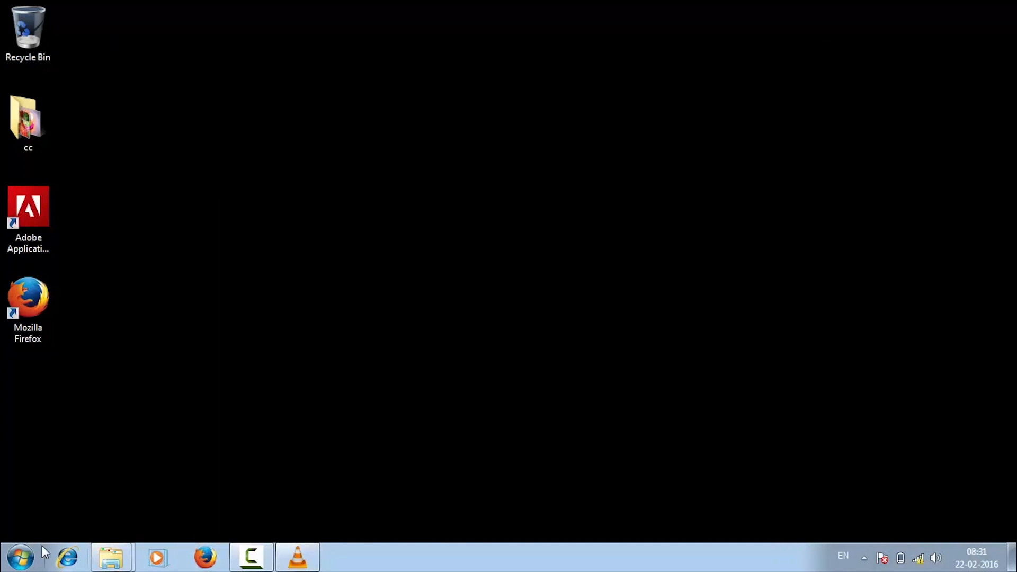
- Open the new account form from account management under User Accounts and Family Safety in Control Panel
{"action": "left_click", "coordinate": [21, 556]}
{"action": "left_click", "coordinate": [240, 395]}
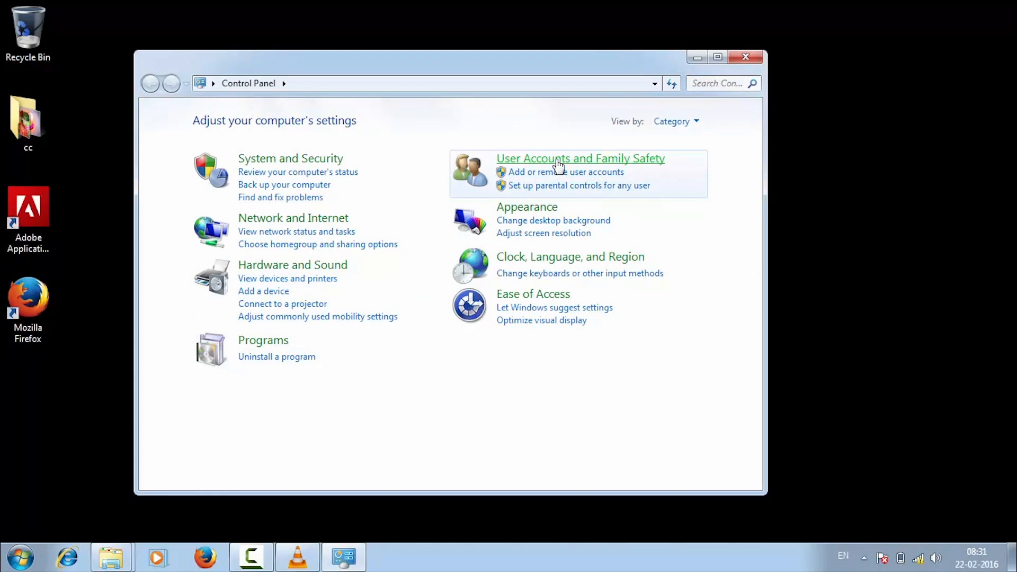
{"action": "left_click", "coordinate": [559, 160]}
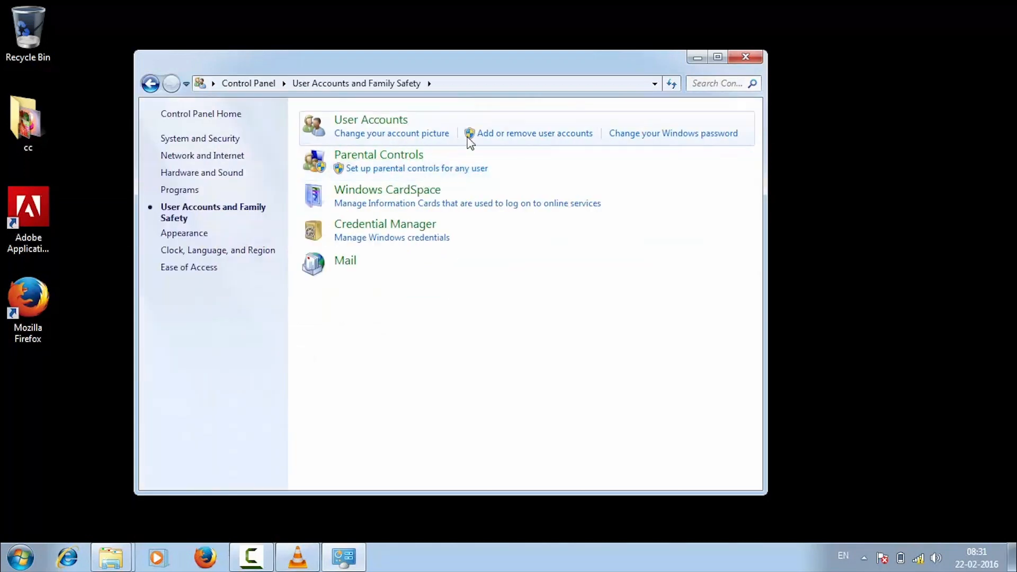
{"action": "left_click", "coordinate": [497, 139]}
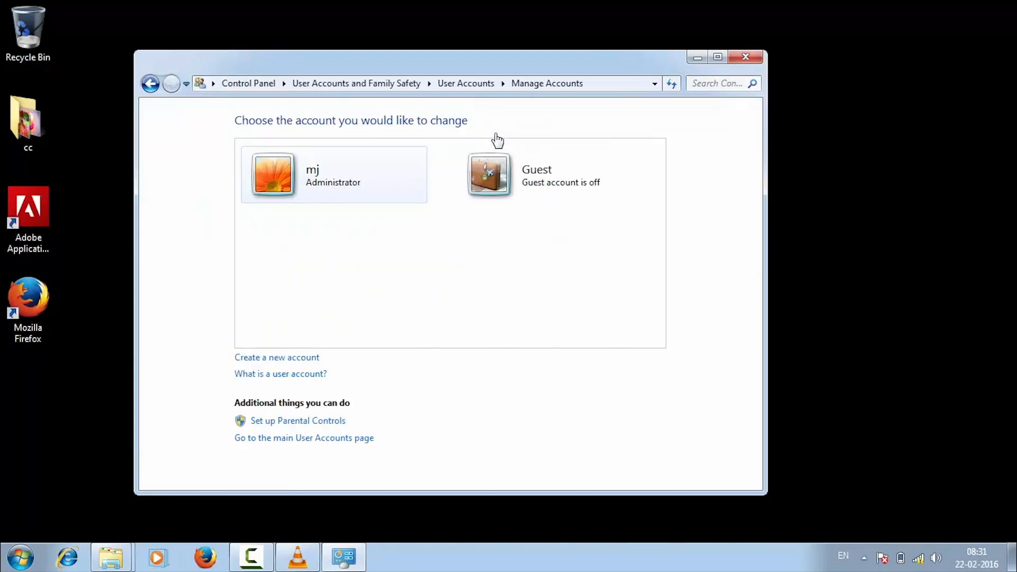
{"action": "left_click", "coordinate": [269, 361]}
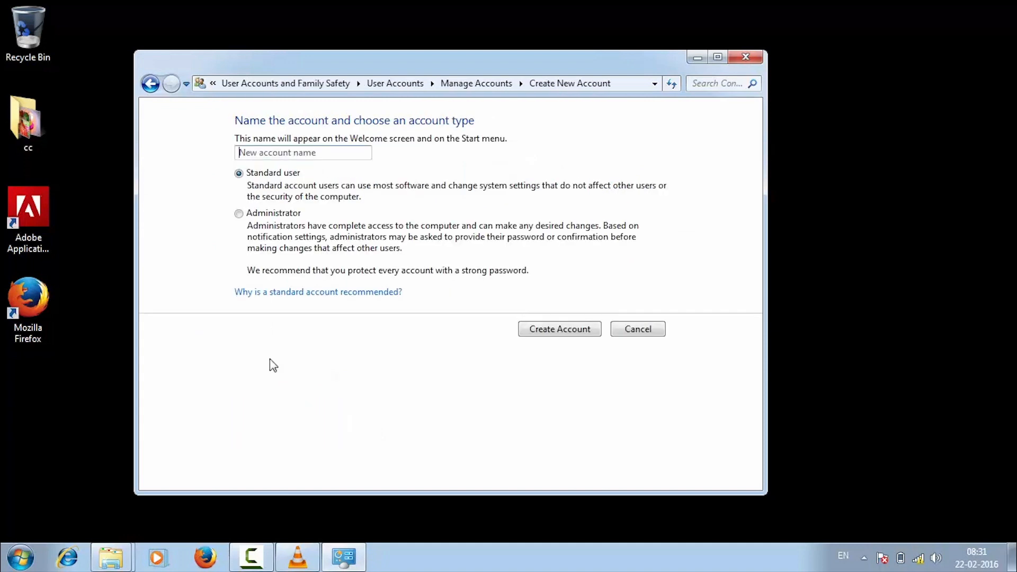
- Try to create the account without entering a name, and dismiss the message
{"action": "left_click", "coordinate": [287, 214]}
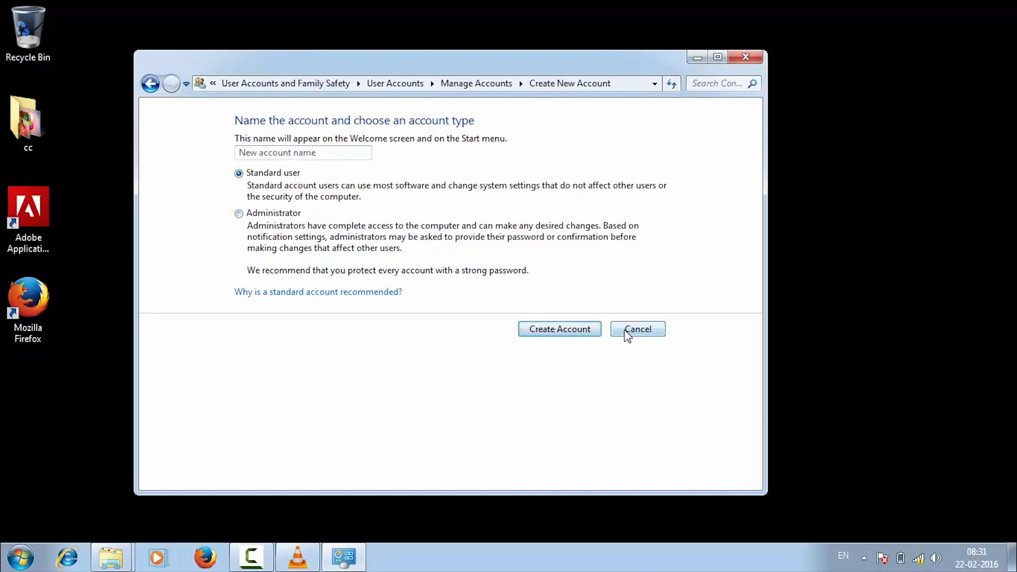
{"action": "left_click", "coordinate": [581, 334]}
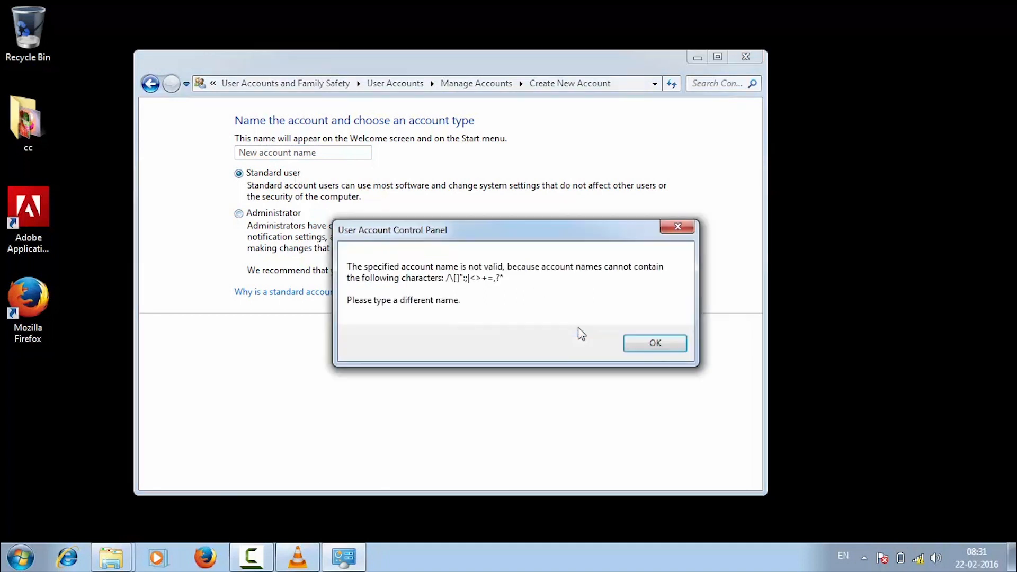
{"action": "left_click", "coordinate": [653, 343]}
- Name the new account "abc" and create it as a Standard user
{"action": "left_click", "coordinate": [250, 155]}
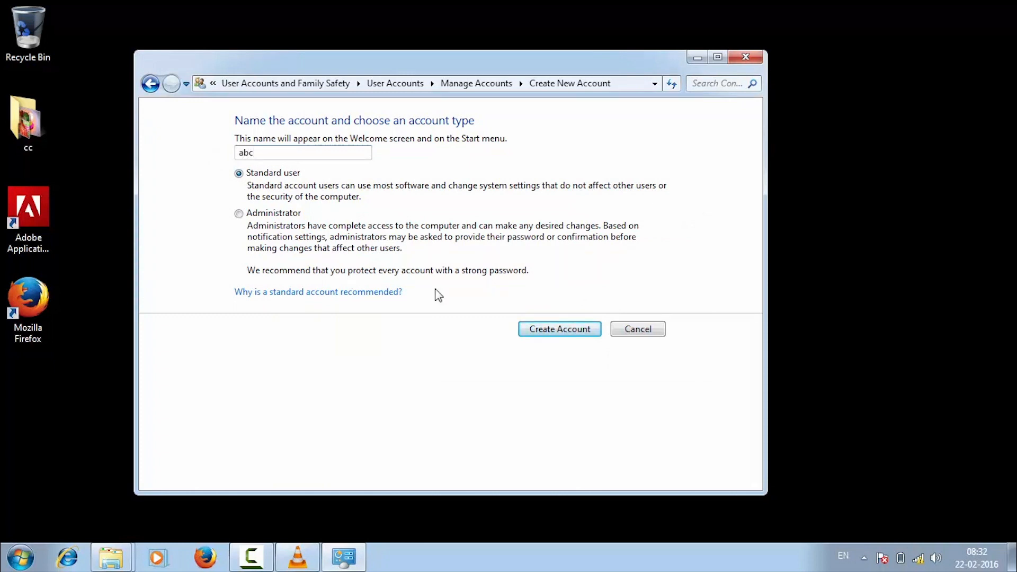
{"action": "left_click", "coordinate": [536, 334]}
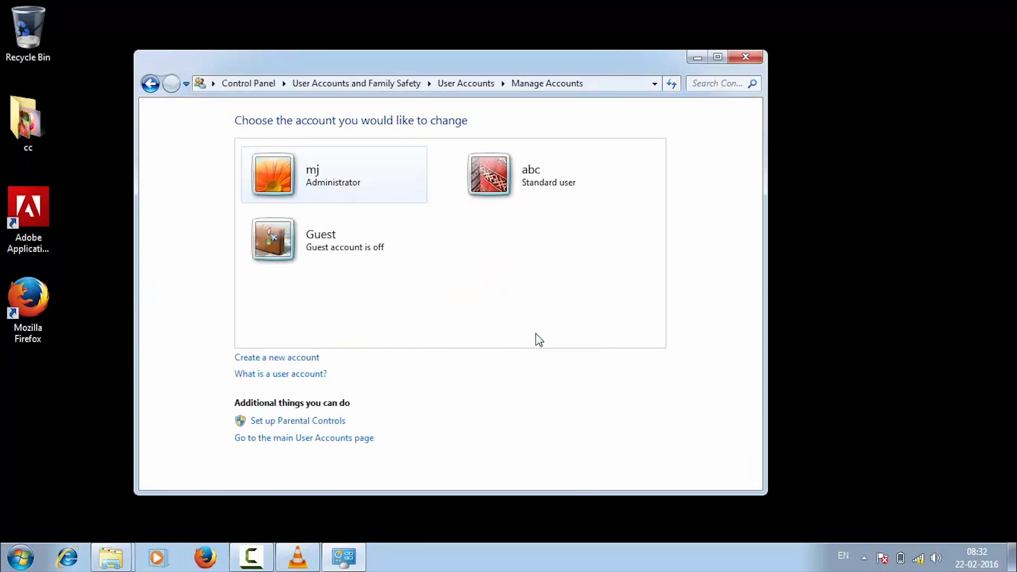
- View the Guest account's activation page without enabling it, and open Parental Controls from the administrator account's change options
{"action": "left_click", "coordinate": [383, 251]}
{"action": "left_click", "coordinate": [636, 188]}
{"action": "left_click", "coordinate": [349, 199]}
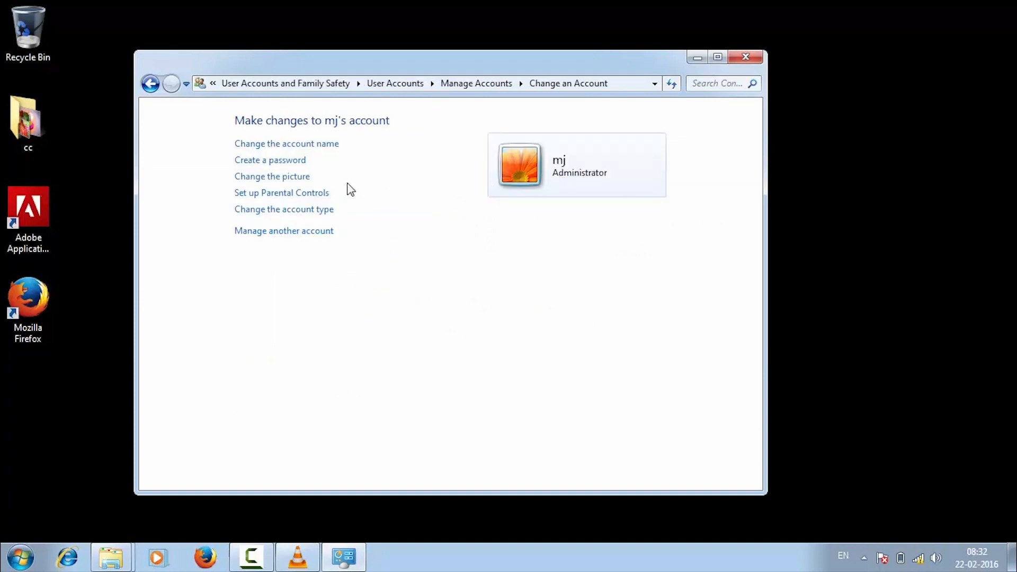
{"action": "left_click", "coordinate": [297, 196]}
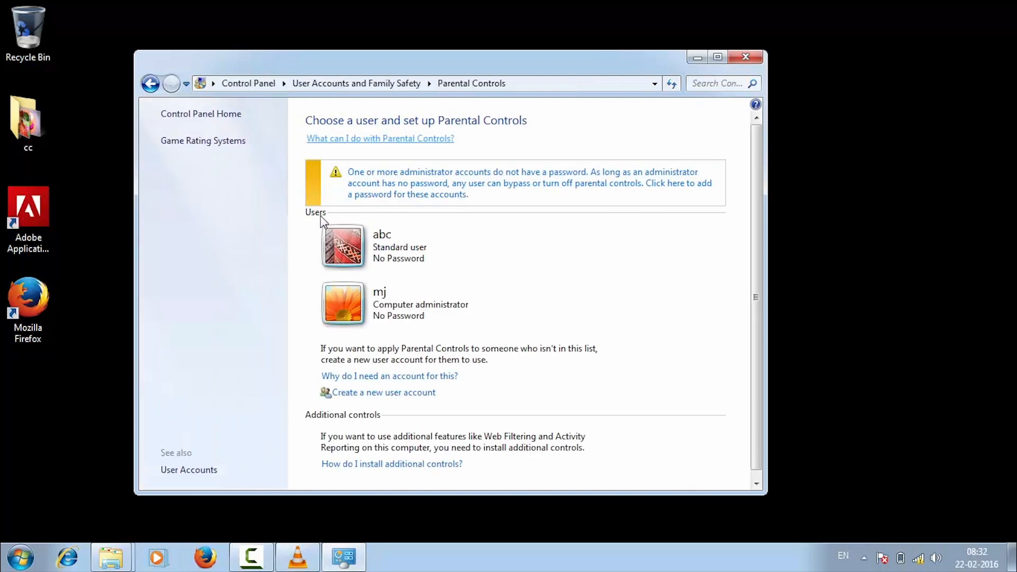
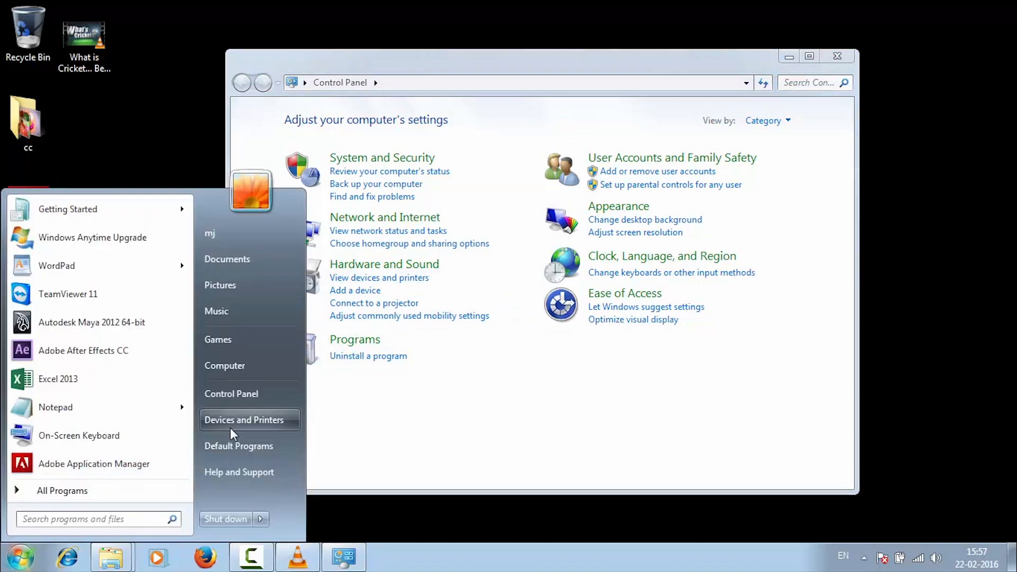
- Open Devices and Printers directly, close that window, and open it again from Hardware and Sound in Control Panel
{"action": "left_click", "coordinate": [233, 424]}
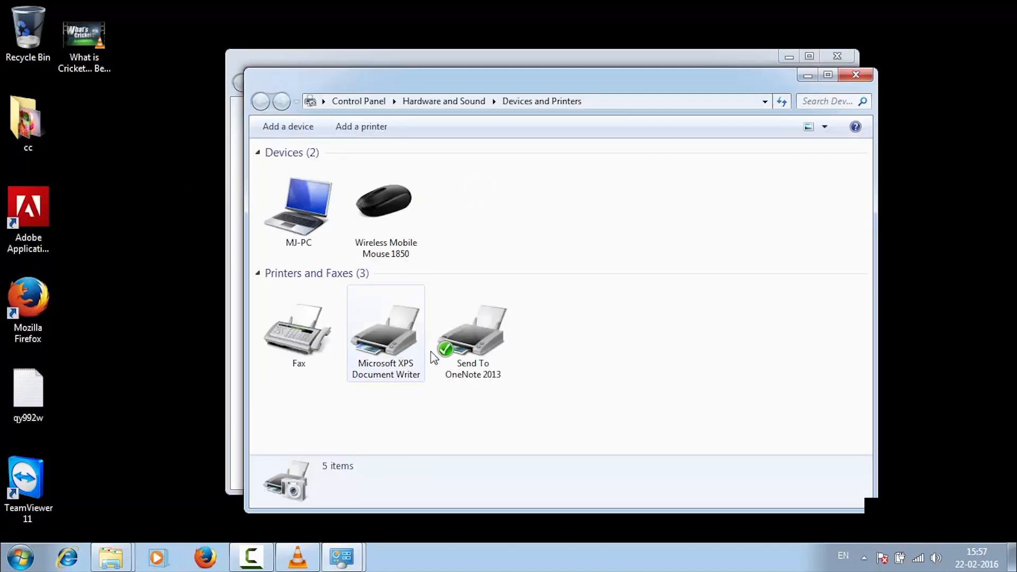
{"action": "left_click", "coordinate": [856, 75]}
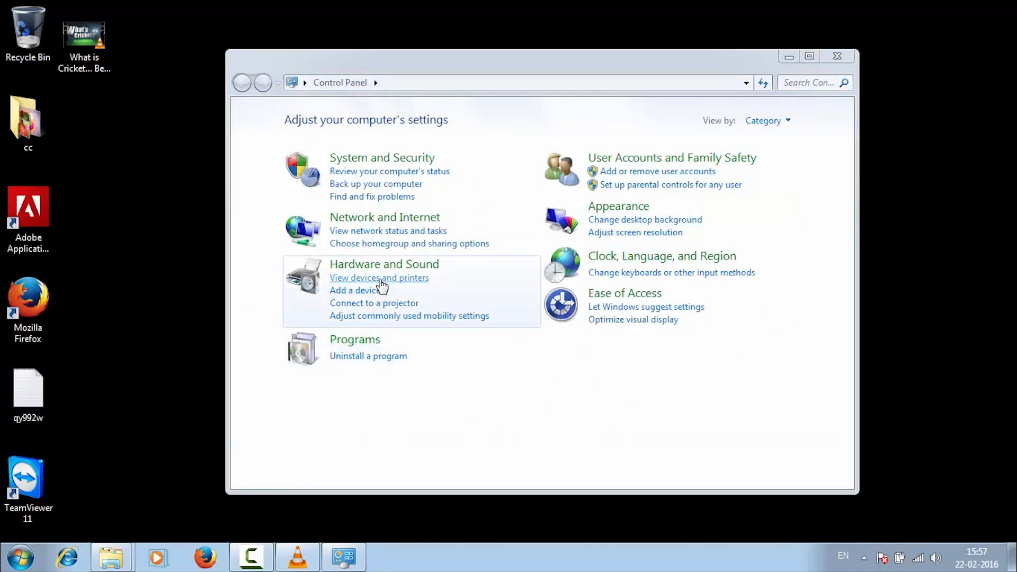
{"action": "left_click", "coordinate": [382, 279]}
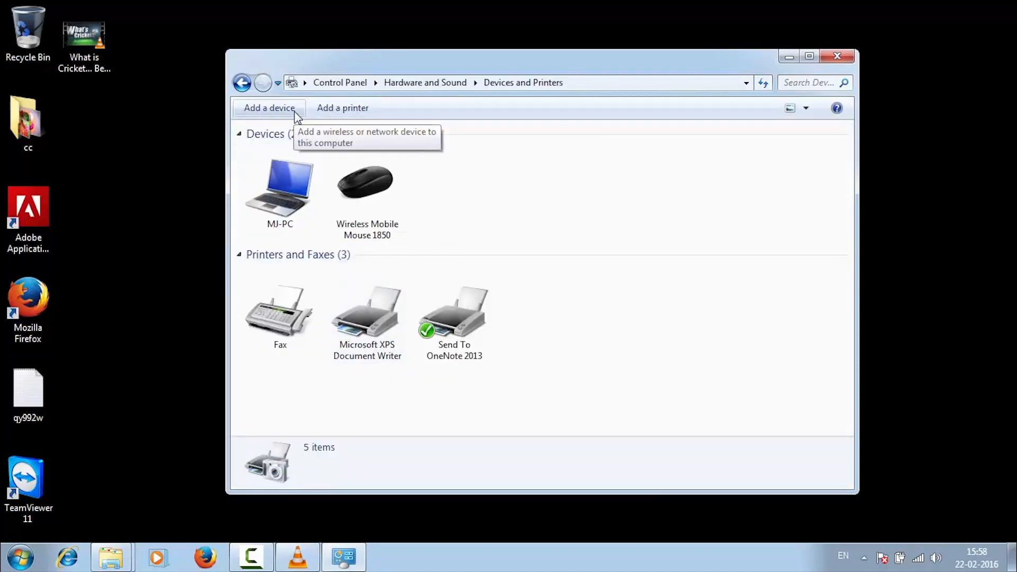
- Start adding a local printer, view the existing port choices, and cancel the Add Printer wizard
{"action": "left_click", "coordinate": [339, 113]}
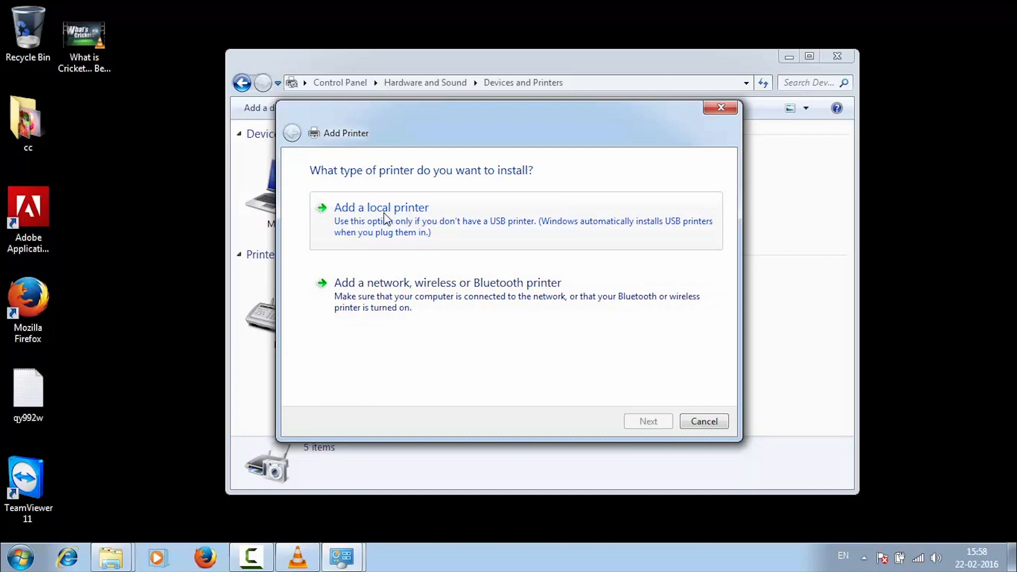
{"action": "left_click", "coordinate": [406, 248]}
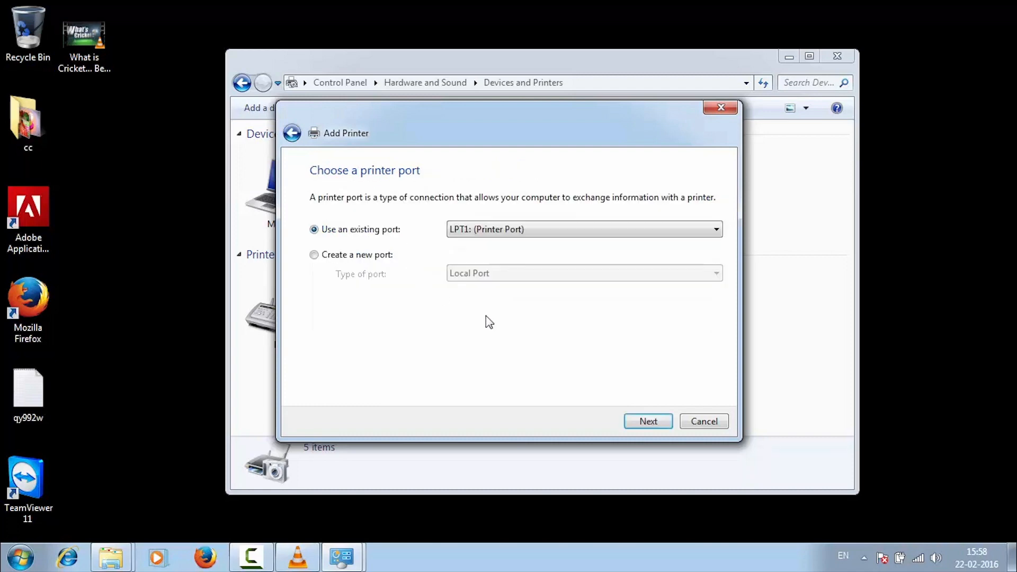
{"action": "left_click", "coordinate": [595, 233]}
{"action": "left_click", "coordinate": [437, 283]}
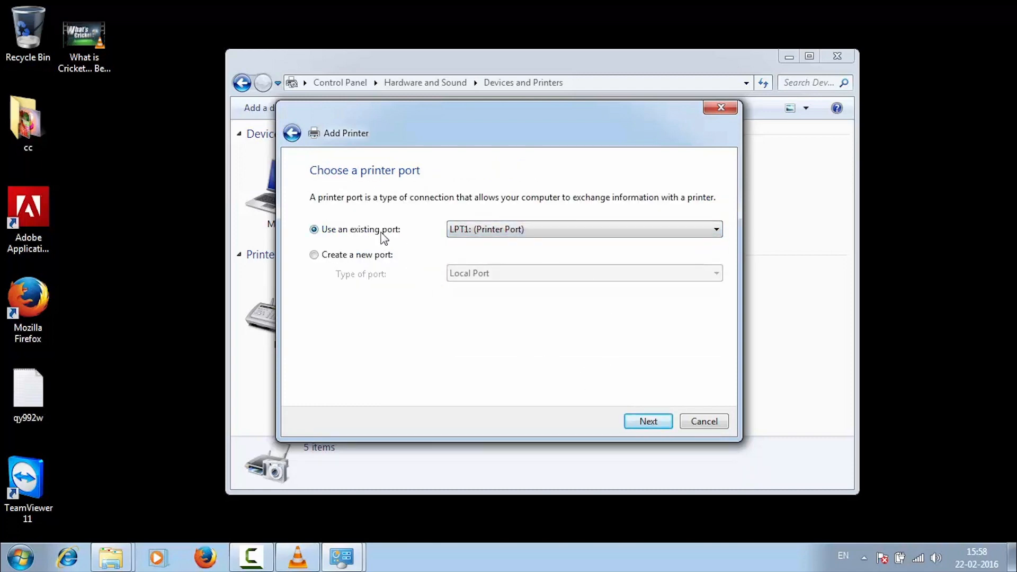
{"action": "left_click", "coordinate": [703, 421]}
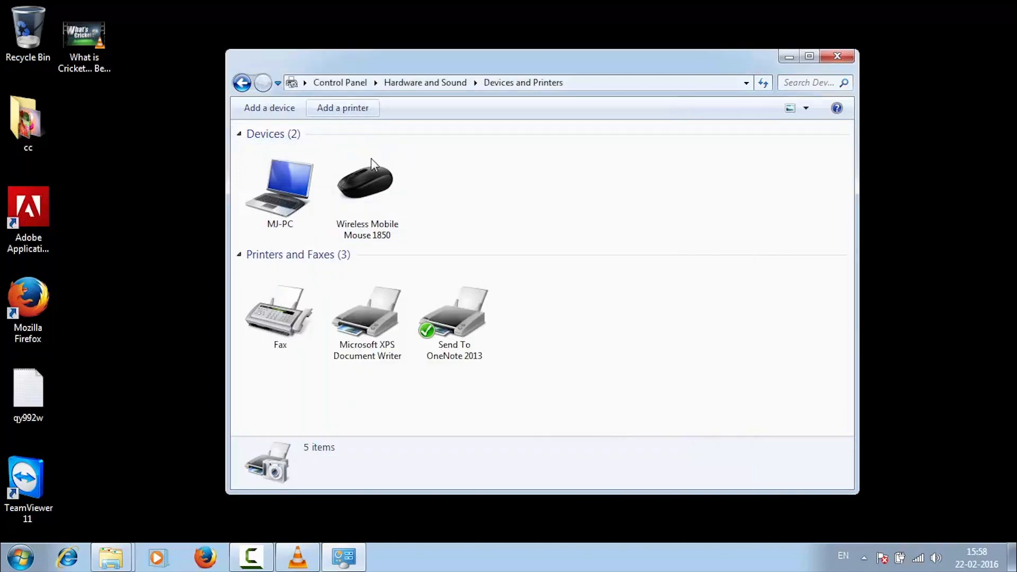
- Start adding a network, wireless or Bluetooth printer and skip the search to specify an unlisted printer
{"action": "left_click", "coordinate": [356, 106]}
{"action": "left_click", "coordinate": [410, 292]}
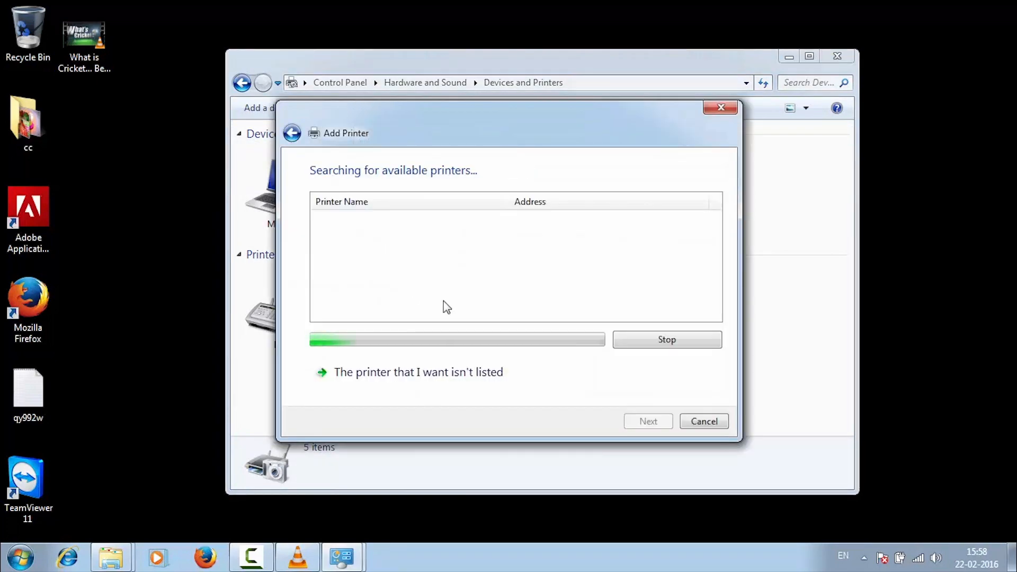
{"action": "left_click", "coordinate": [460, 371]}
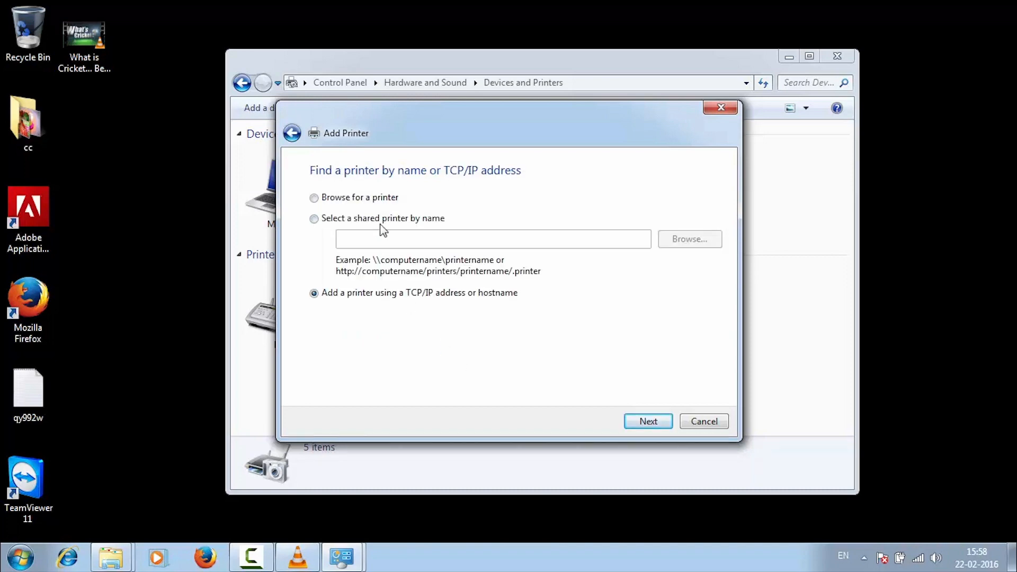
- Try the shared-name and TCP/IP options for finding a printer, and browse the network for a shared printer without selecting one
{"action": "left_click", "coordinate": [363, 220]}
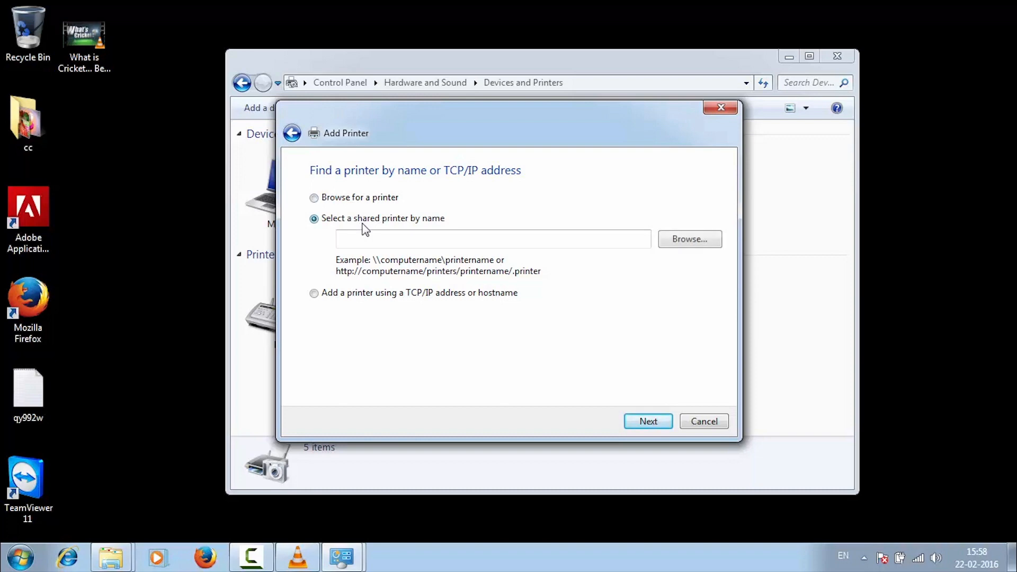
{"action": "left_click", "coordinate": [372, 296]}
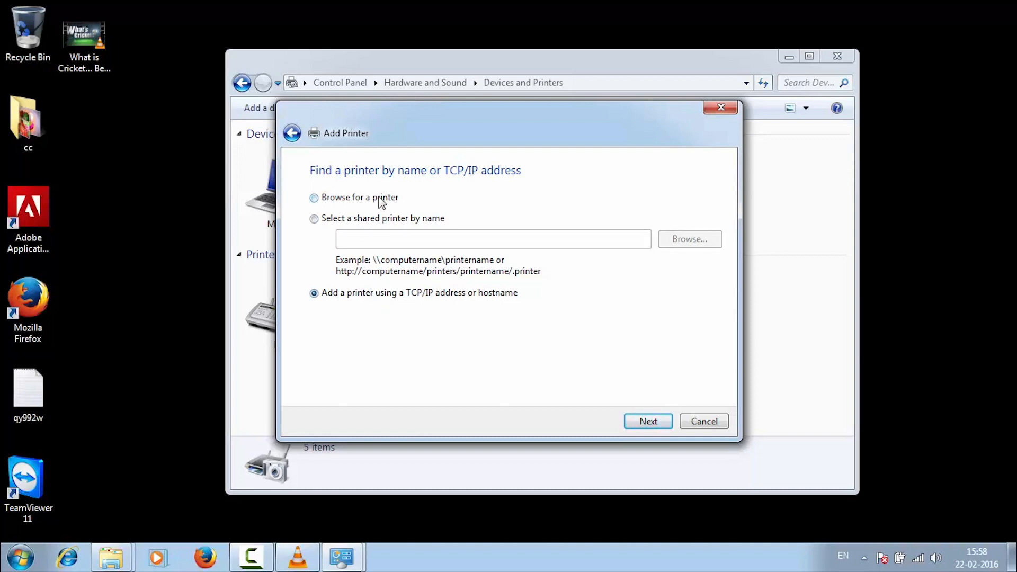
{"action": "left_click", "coordinate": [388, 220]}
{"action": "left_click", "coordinate": [691, 244]}
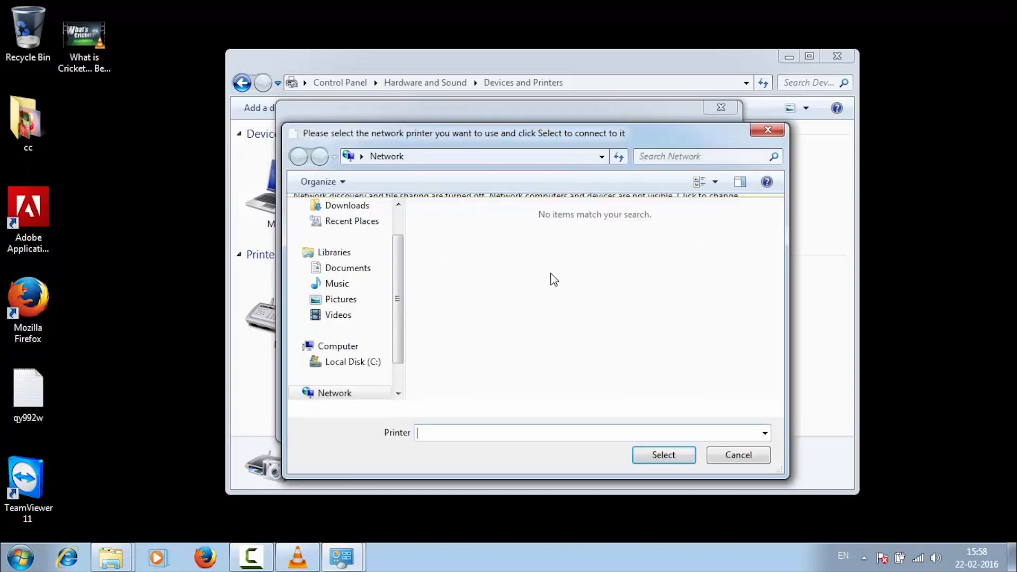
{"action": "left_click", "coordinate": [710, 455]}
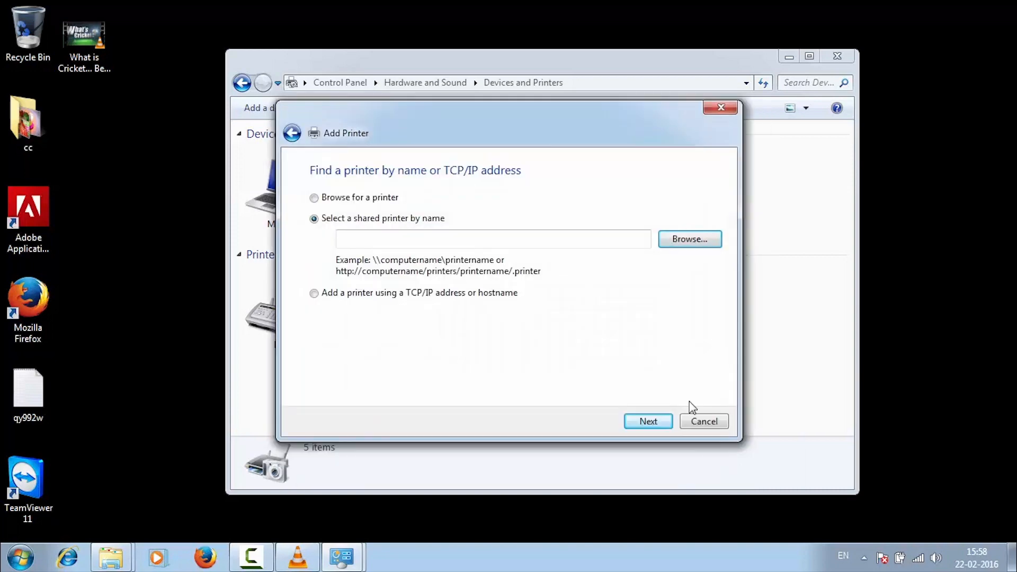
- Try to connect to the shared printer \\printserver_name\printer_name, and cancel the connection
{"action": "left_click", "coordinate": [447, 242]}
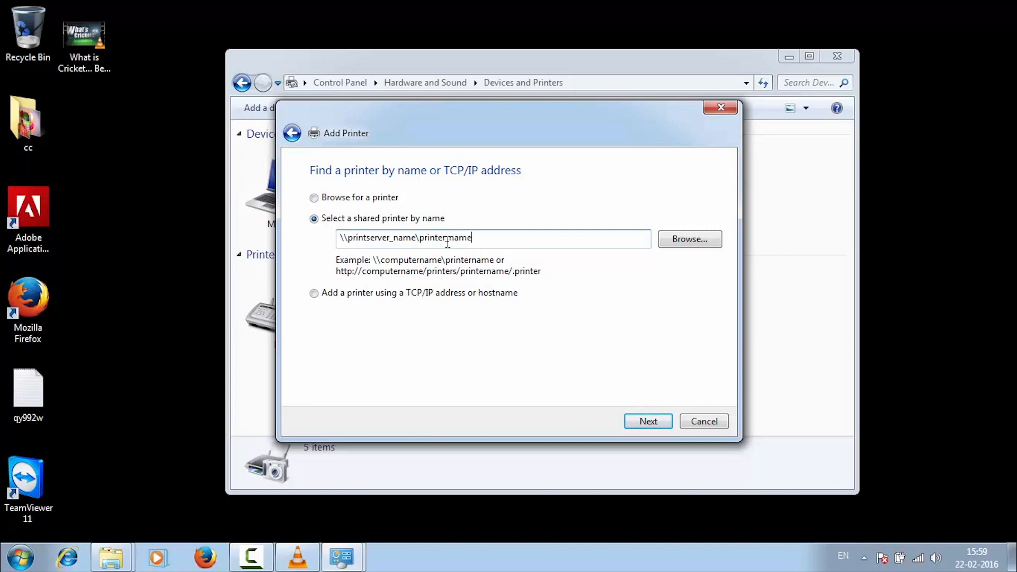
{"action": "left_click", "coordinate": [643, 422]}
{"action": "left_click", "coordinate": [600, 300]}
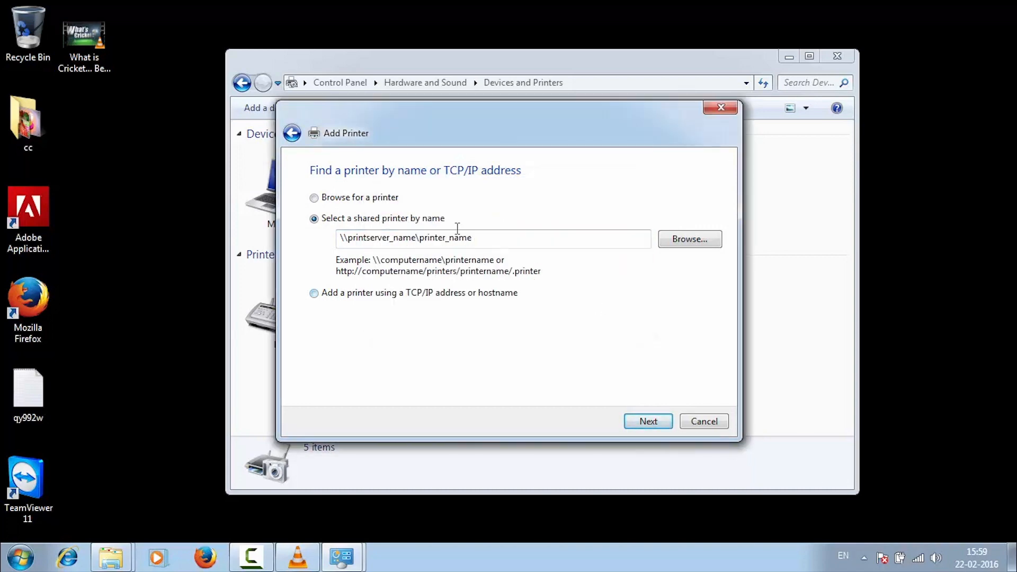
{"action": "left_click_drag", "start_coordinate": [483, 233], "coordinate": [245, 233]}
{"action": "key", "text": "BackSpace"}
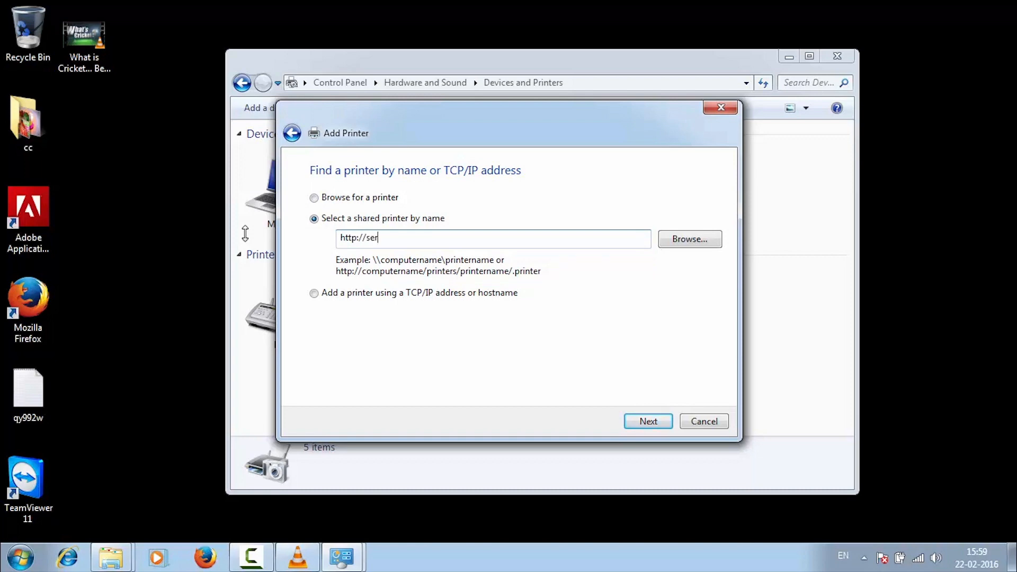
{"action": "type", "text": "http://servername/printer/printername/.printer"}
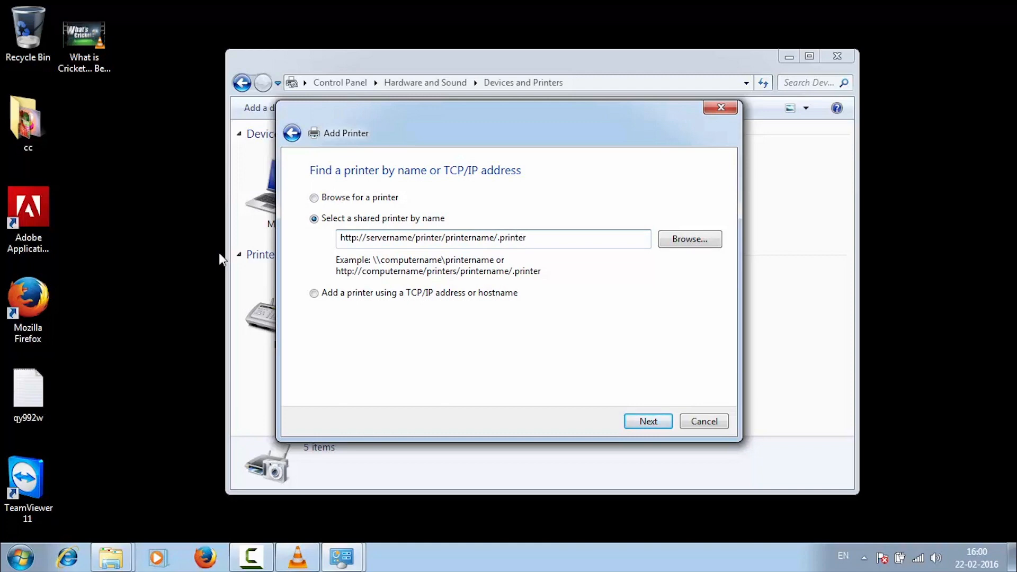
{"action": "key", "text": "Return"}
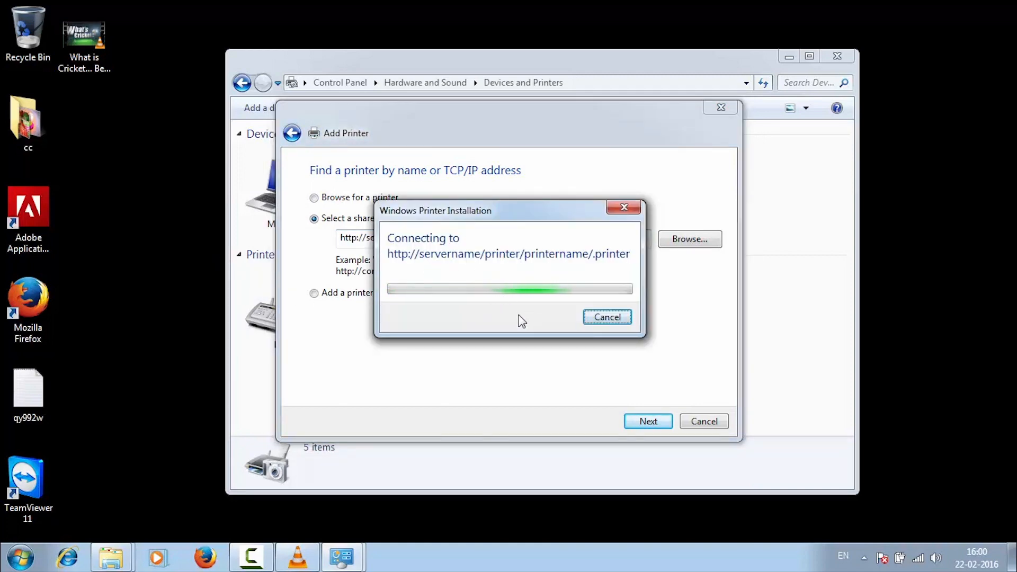
{"action": "left_click", "coordinate": [596, 302]}
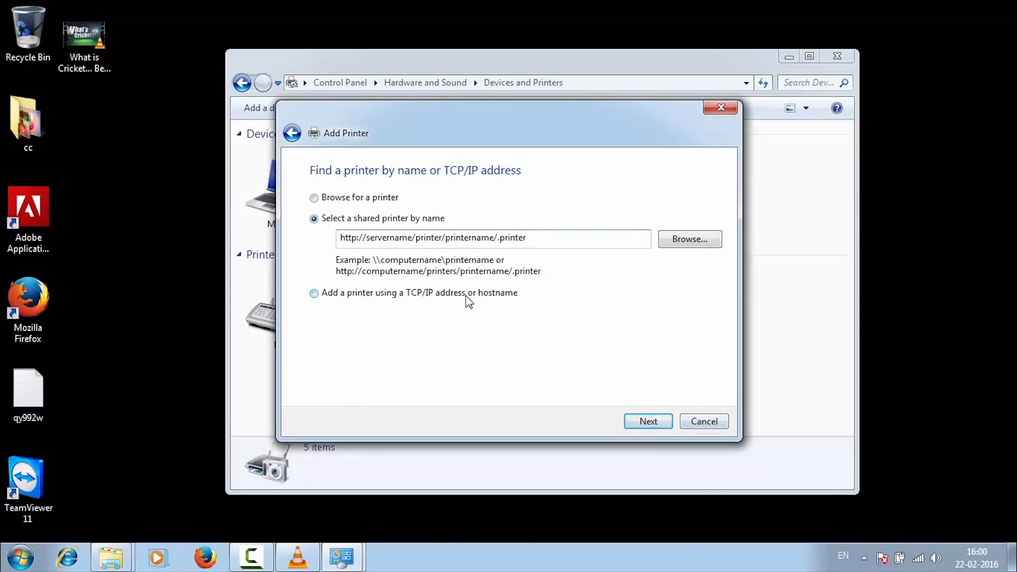
- Choose adding a printer by TCP/IP address or hostname, and try the TCP/IP Device and Web Services Device types
{"action": "left_click", "coordinate": [467, 298]}
{"action": "left_click", "coordinate": [648, 421]}
{"action": "left_click", "coordinate": [538, 214]}
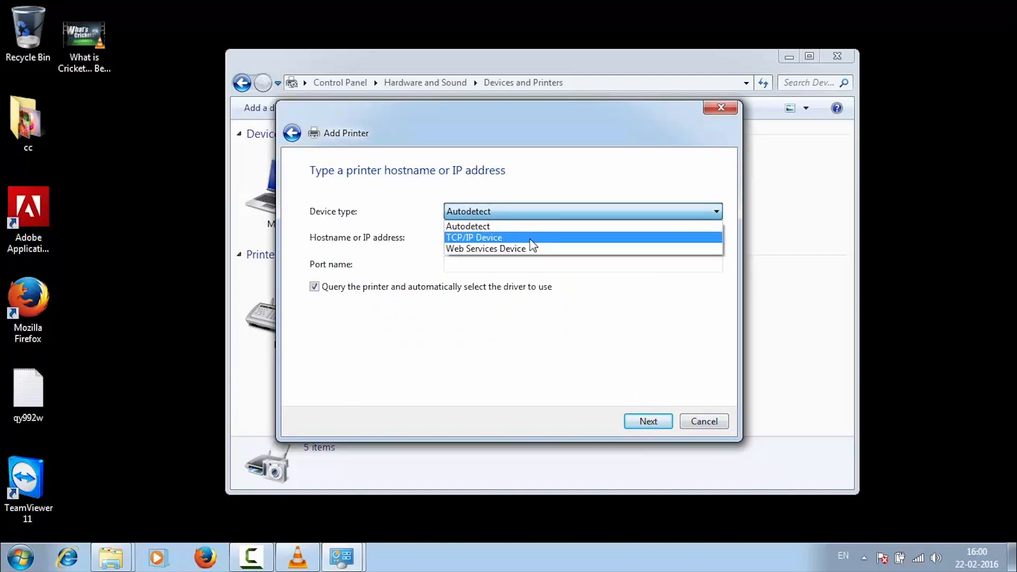
{"action": "left_click", "coordinate": [530, 240]}
{"action": "left_click", "coordinate": [527, 215]}
{"action": "left_click", "coordinate": [527, 248]}
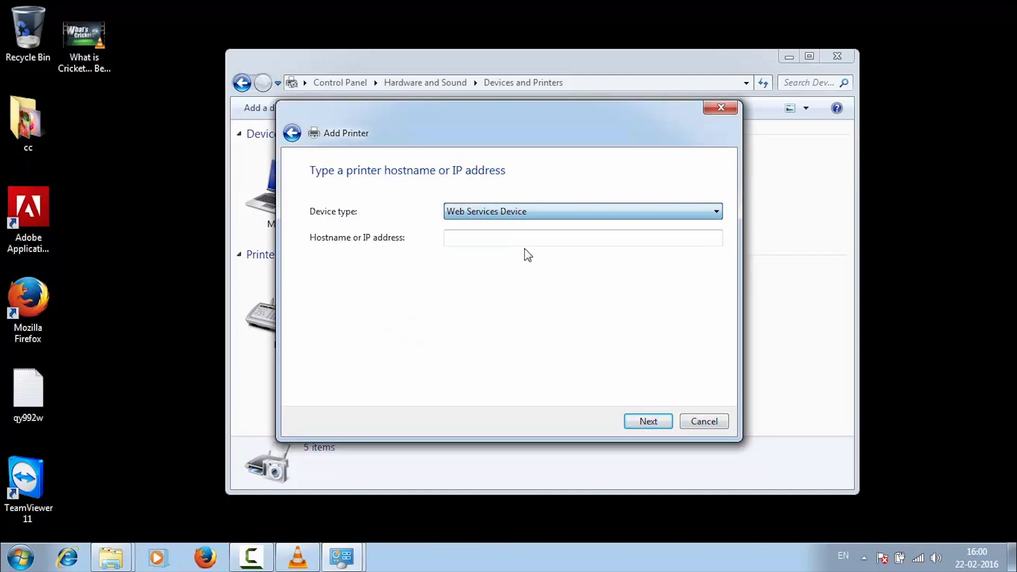
- Try to continue without a hostname, then set the device type to Web Services Device and try again, dismissing each message
{"action": "left_click", "coordinate": [514, 212]}
{"action": "left_click", "coordinate": [521, 230]}
{"action": "left_click", "coordinate": [636, 422]}
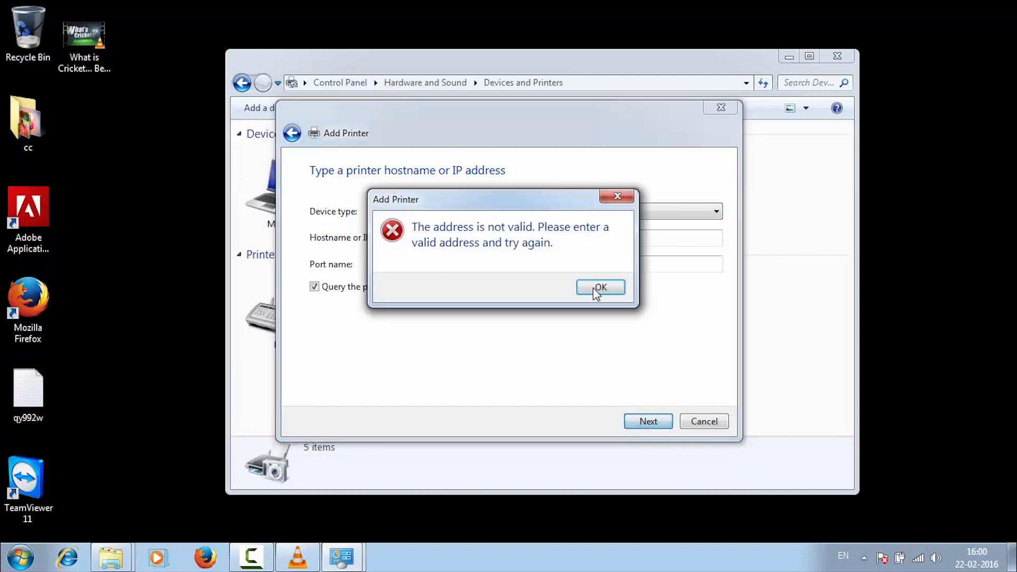
{"action": "left_click", "coordinate": [596, 290]}
{"action": "left_click", "coordinate": [561, 212]}
{"action": "left_click", "coordinate": [562, 242]}
{"action": "left_click", "coordinate": [651, 422]}
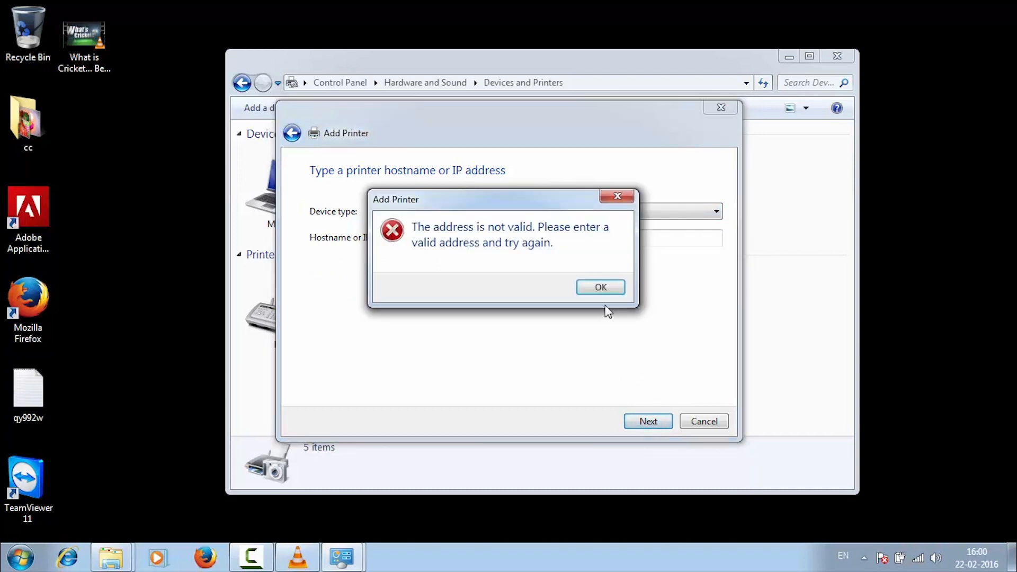
{"action": "left_click", "coordinate": [601, 288]}
- Enter the hostname "printer", try to contact the Web Services printer, and cancel the Add Printer wizard
{"action": "left_click", "coordinate": [530, 236]}
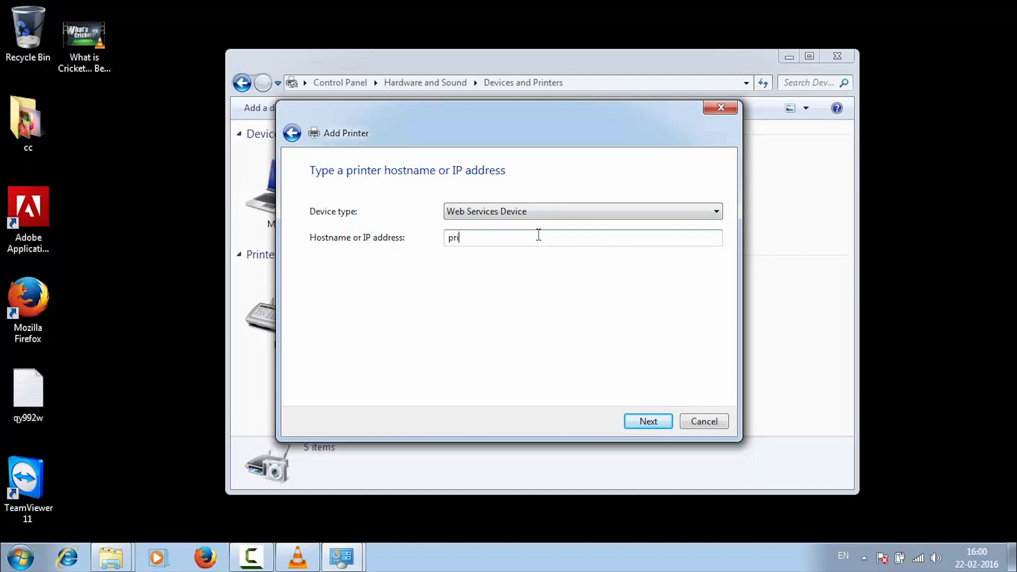
{"action": "type", "text": "printer"}
{"action": "key", "text": "Return"}
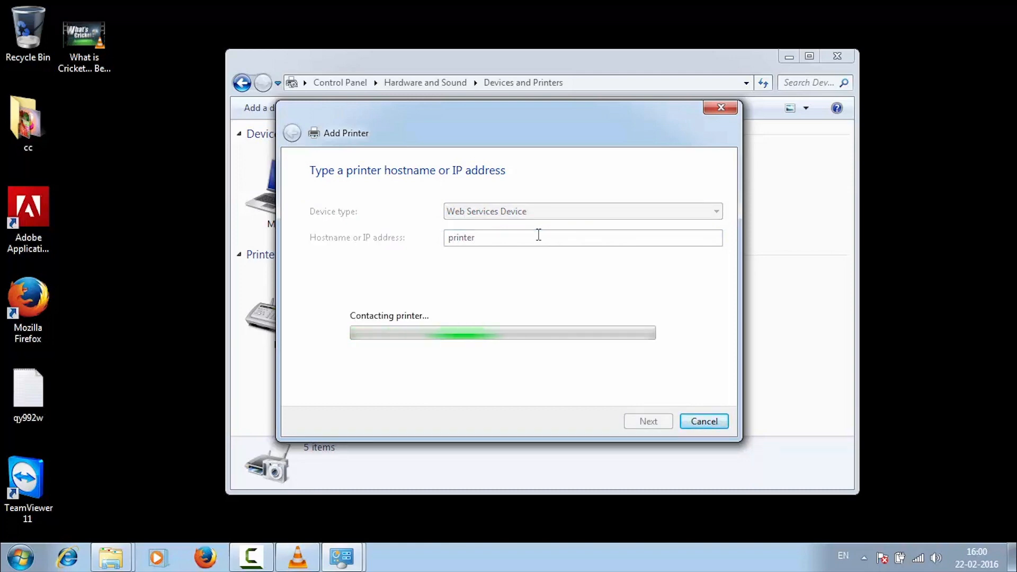
{"action": "left_click", "coordinate": [601, 311]}
{"action": "left_click", "coordinate": [648, 420]}
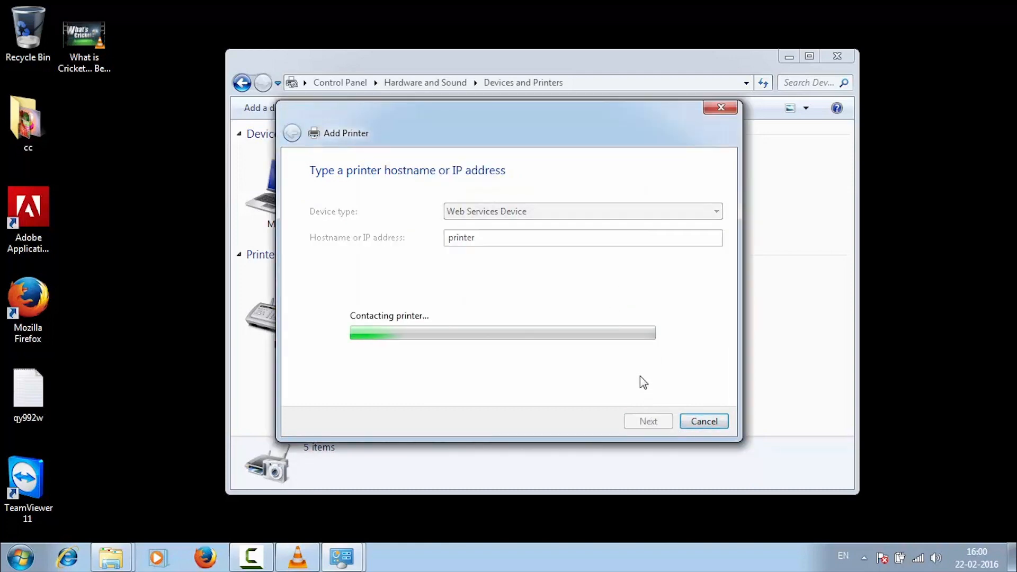
{"action": "left_click", "coordinate": [598, 311]}
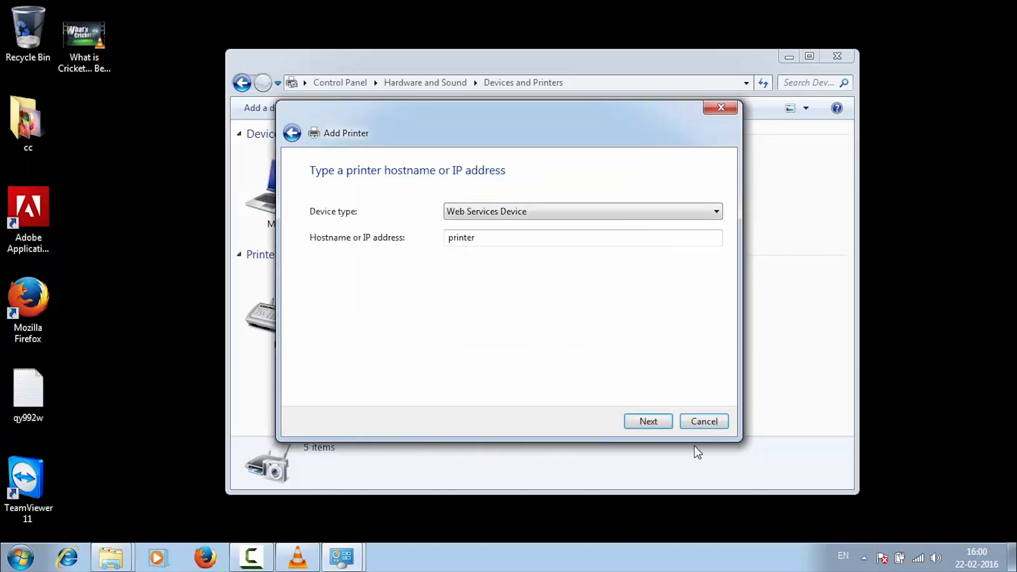
{"action": "left_click", "coordinate": [704, 421]}
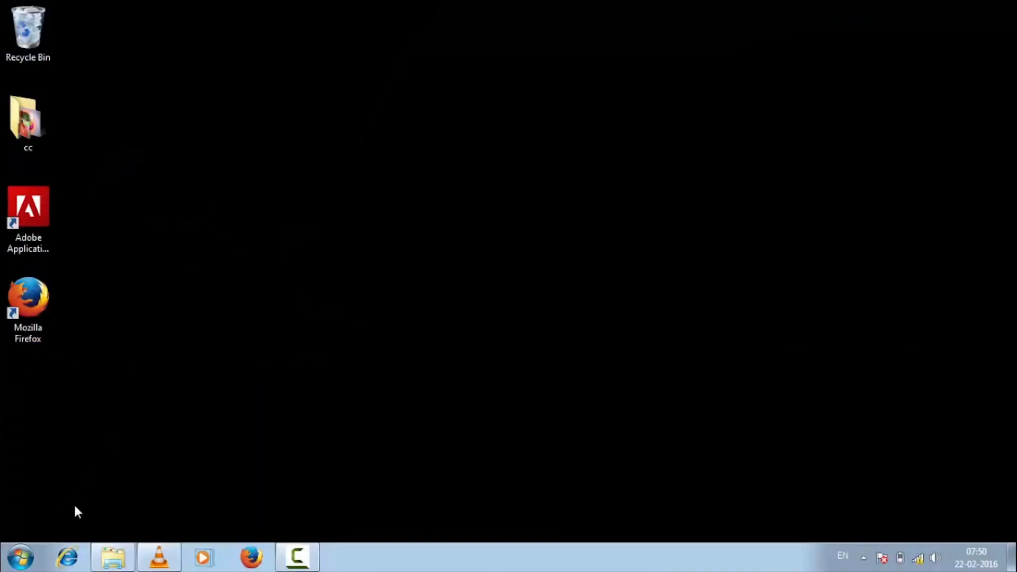
- Open the settings for turning Windows Firewall on or off, under System and Security in Control Panel
{"action": "left_click", "coordinate": [19, 556]}
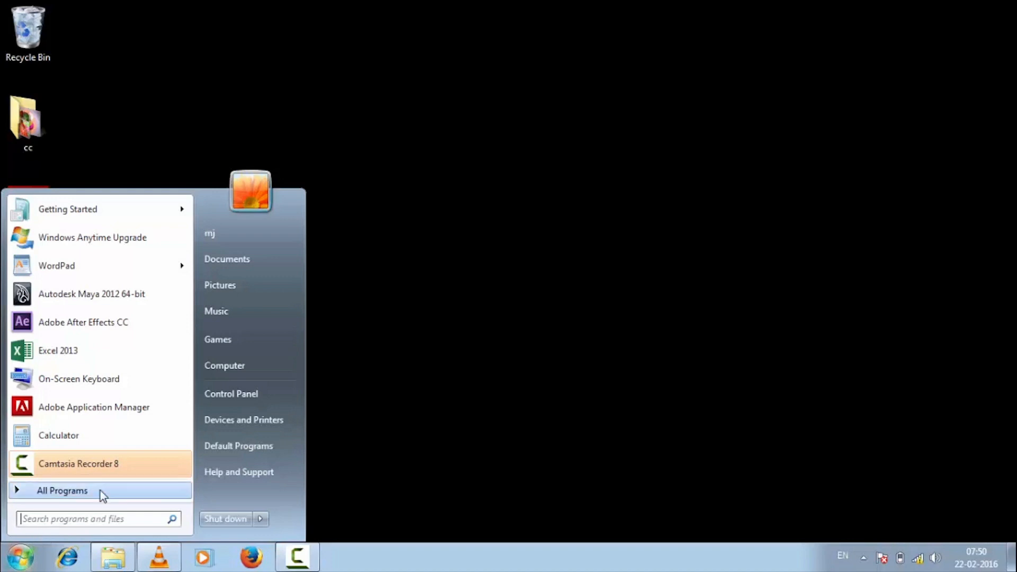
{"action": "left_click", "coordinate": [233, 397]}
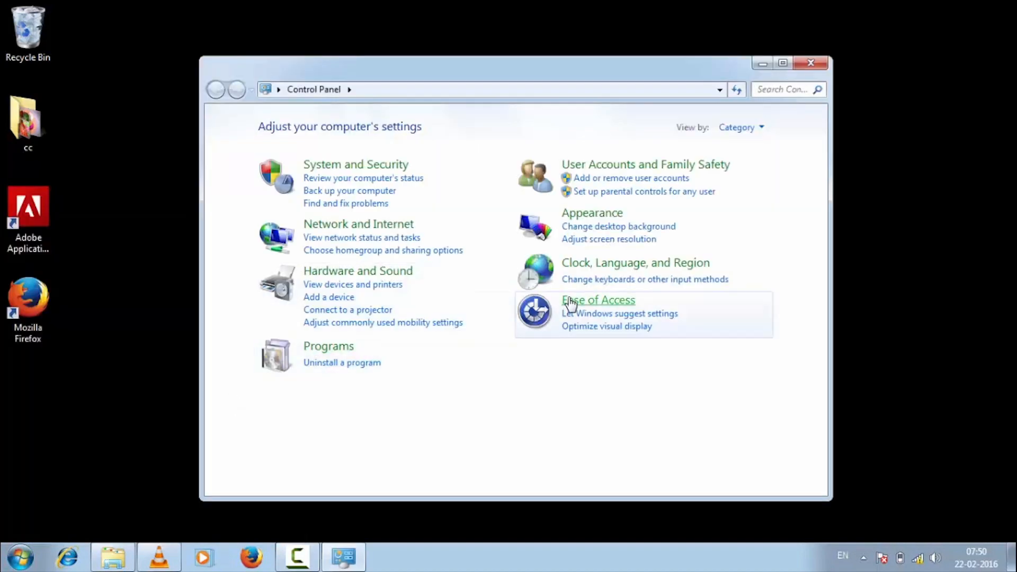
{"action": "left_click", "coordinate": [374, 168]}
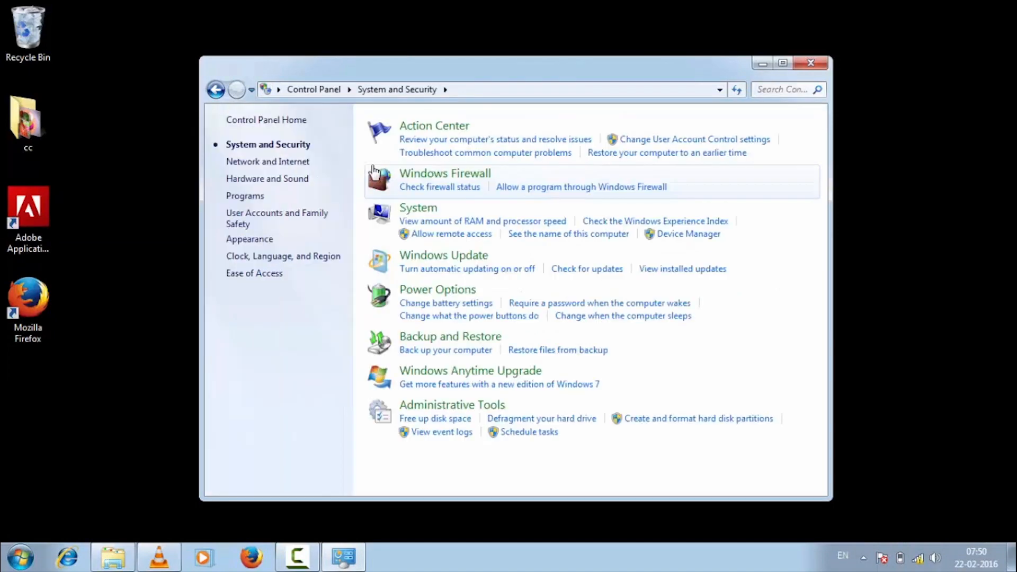
{"action": "left_click", "coordinate": [450, 188]}
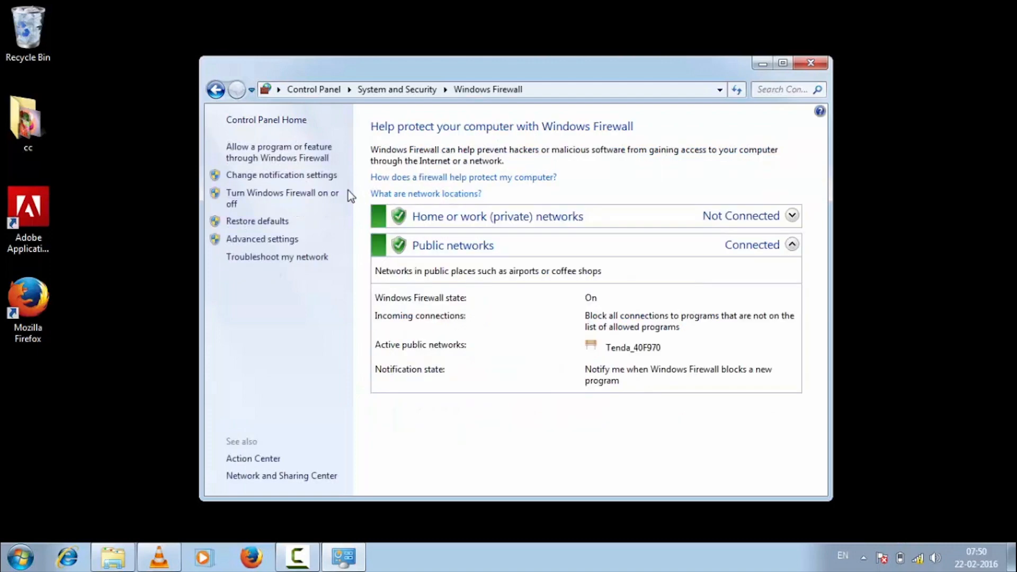
{"action": "left_click", "coordinate": [325, 198]}
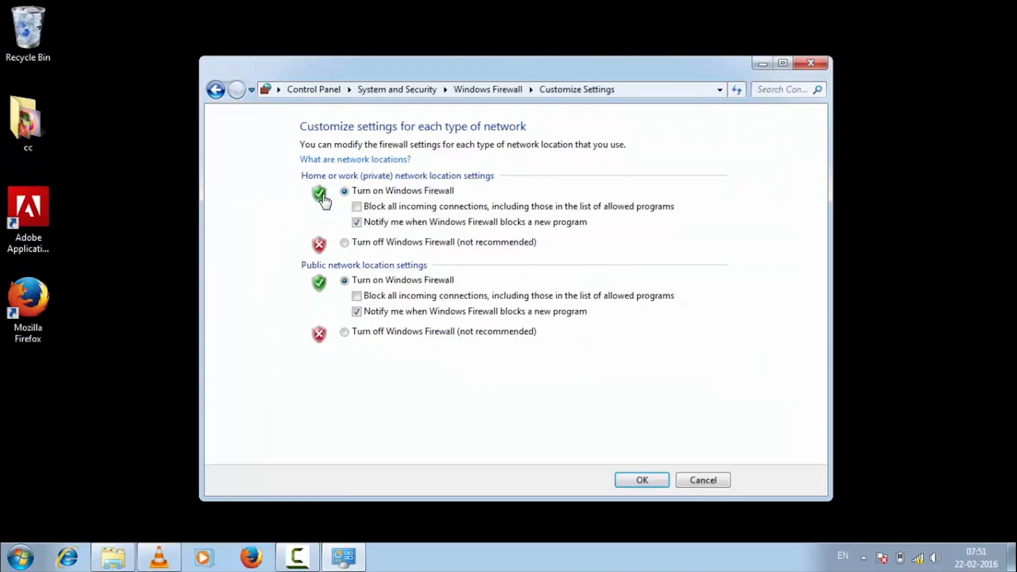
- Select turning Windows Firewall off for private and public networks, then select turning it back on for both
{"action": "left_click", "coordinate": [383, 245]}
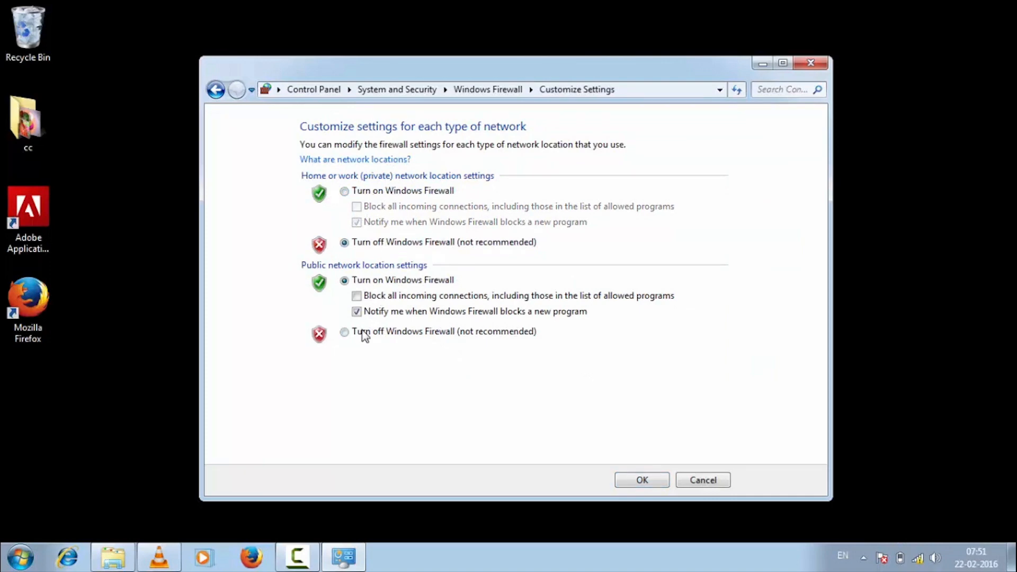
{"action": "left_click", "coordinate": [363, 333]}
{"action": "left_click", "coordinate": [376, 283]}
{"action": "left_click", "coordinate": [391, 192]}
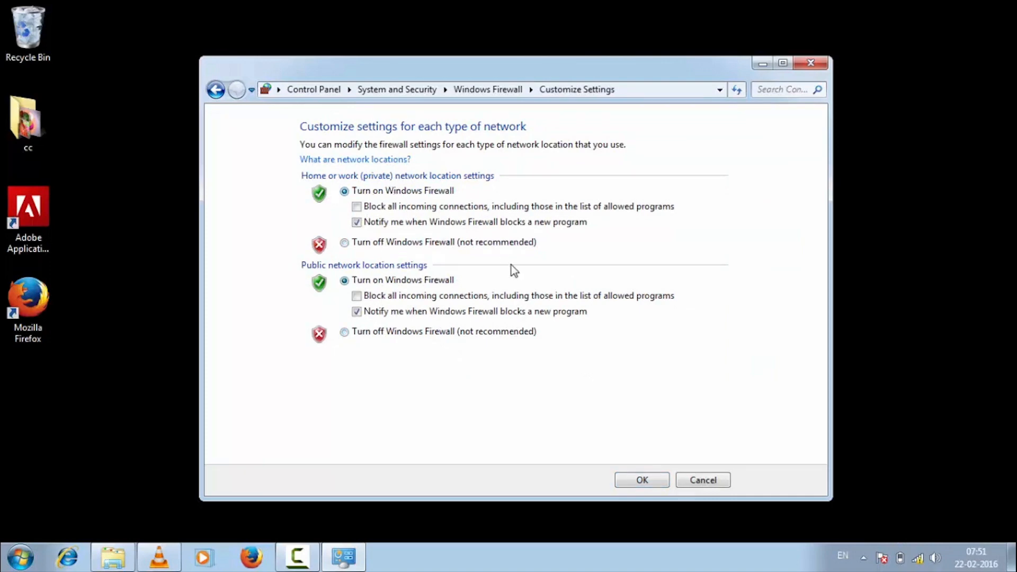
- Apply the firewall settings, then reopen the settings for turning Windows Firewall on or off under System and Security in Control Panel
{"action": "left_click", "coordinate": [642, 474]}
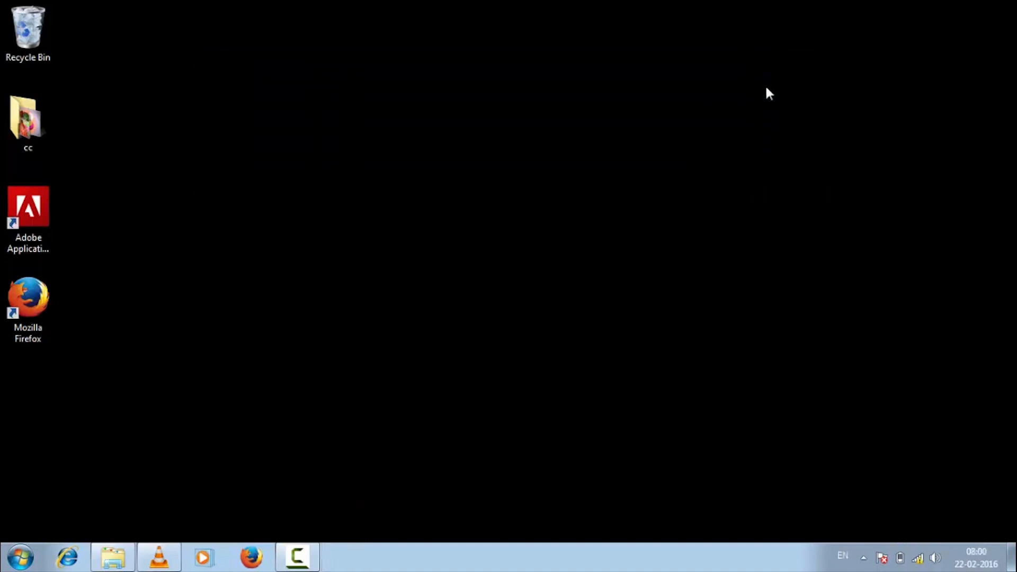
{"action": "key", "text": "super"}
{"action": "type", "text": "con"}
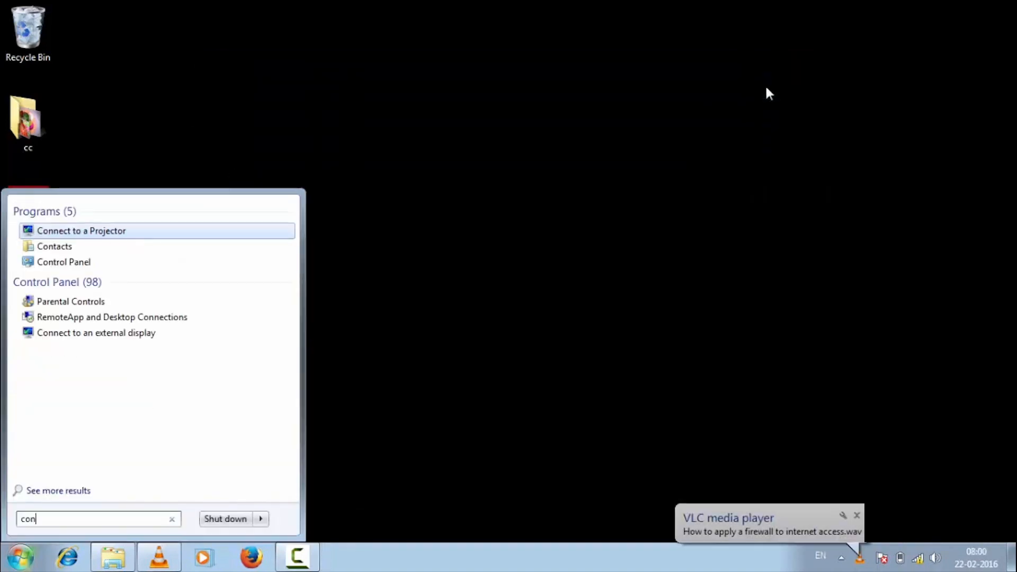
{"action": "left_click", "coordinate": [79, 263]}
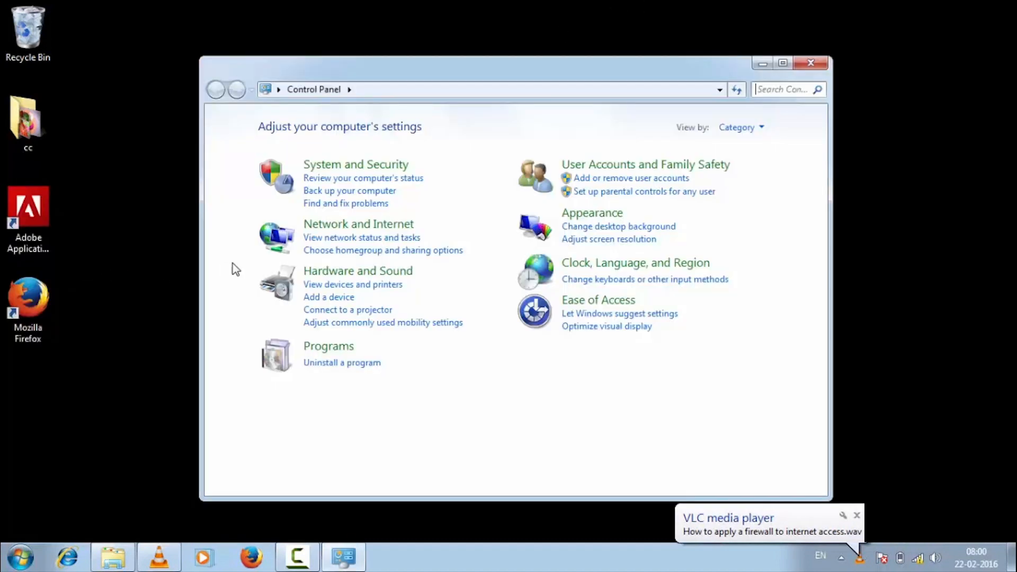
{"action": "left_click", "coordinate": [341, 167]}
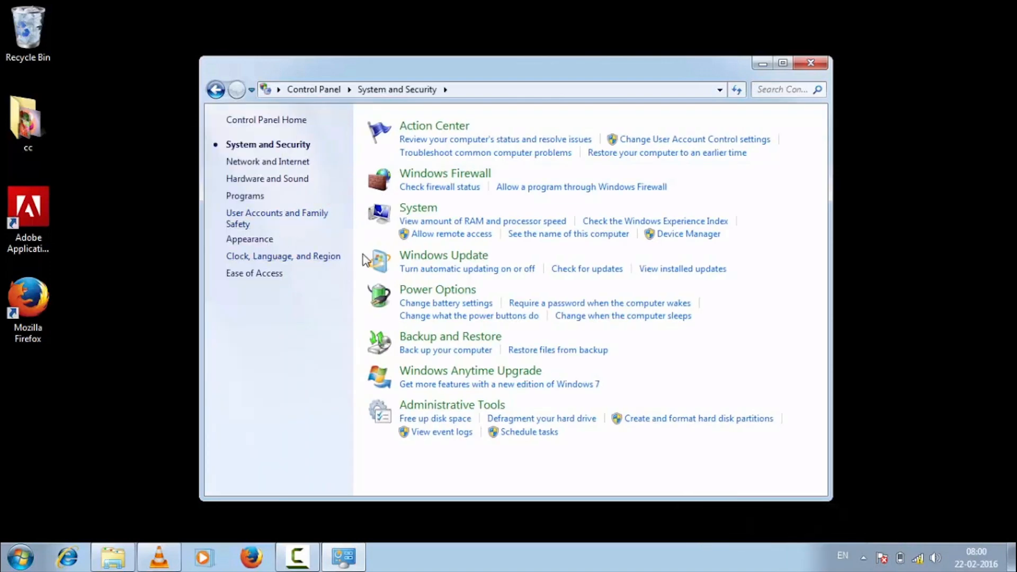
{"action": "left_click", "coordinate": [416, 187]}
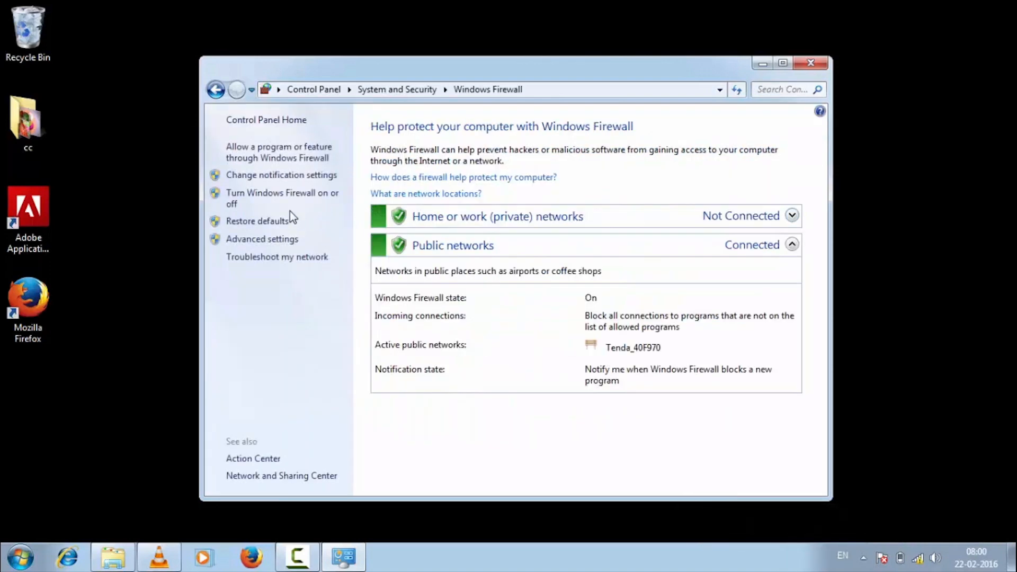
{"action": "left_click", "coordinate": [266, 196]}
- Select turning Windows Firewall off for private and public networks, switch both back on, and apply the settings
{"action": "left_click", "coordinate": [364, 242]}
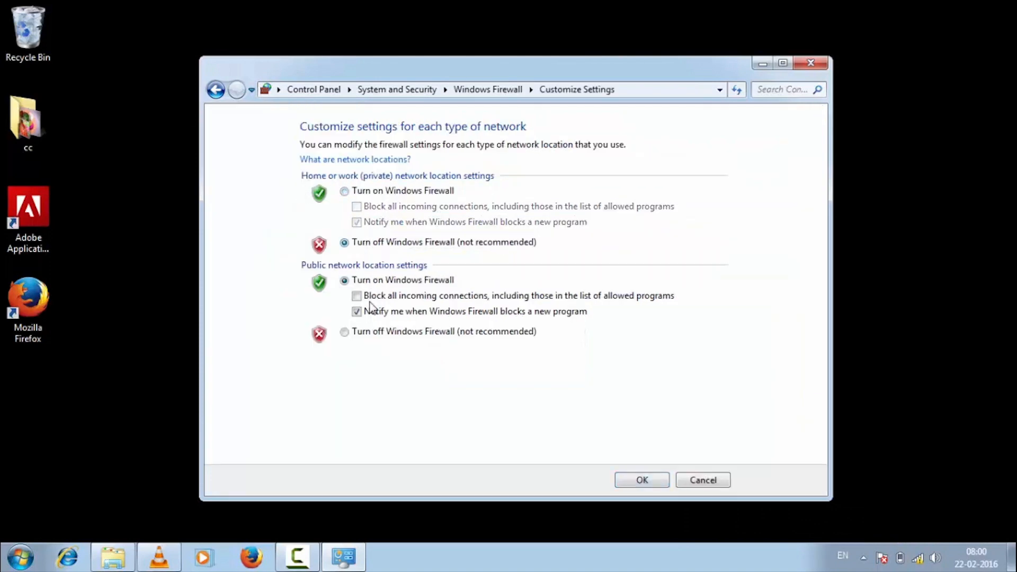
{"action": "left_click", "coordinate": [374, 333]}
{"action": "left_click", "coordinate": [392, 191]}
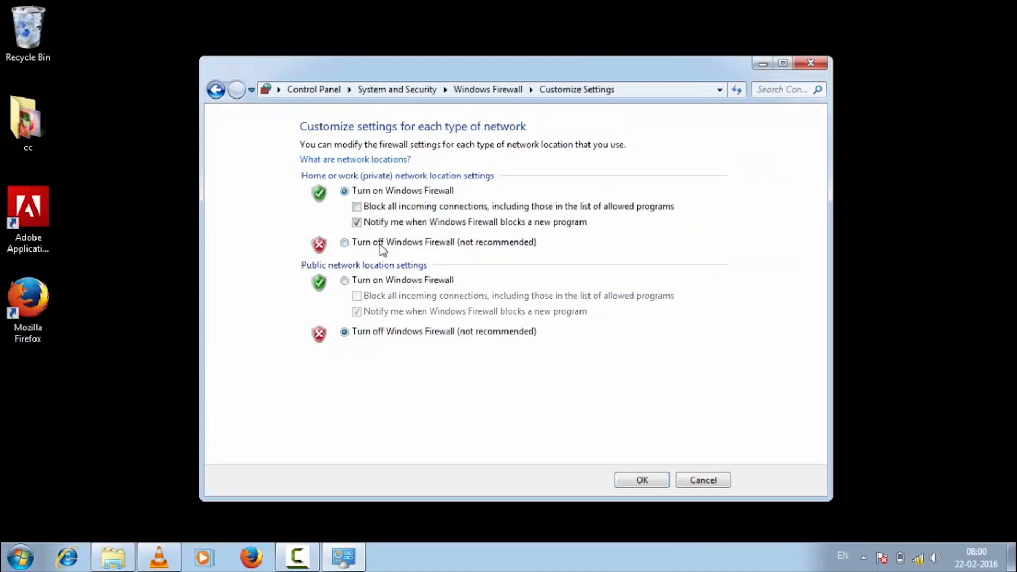
{"action": "left_click", "coordinate": [369, 282]}
{"action": "left_click", "coordinate": [640, 479]}
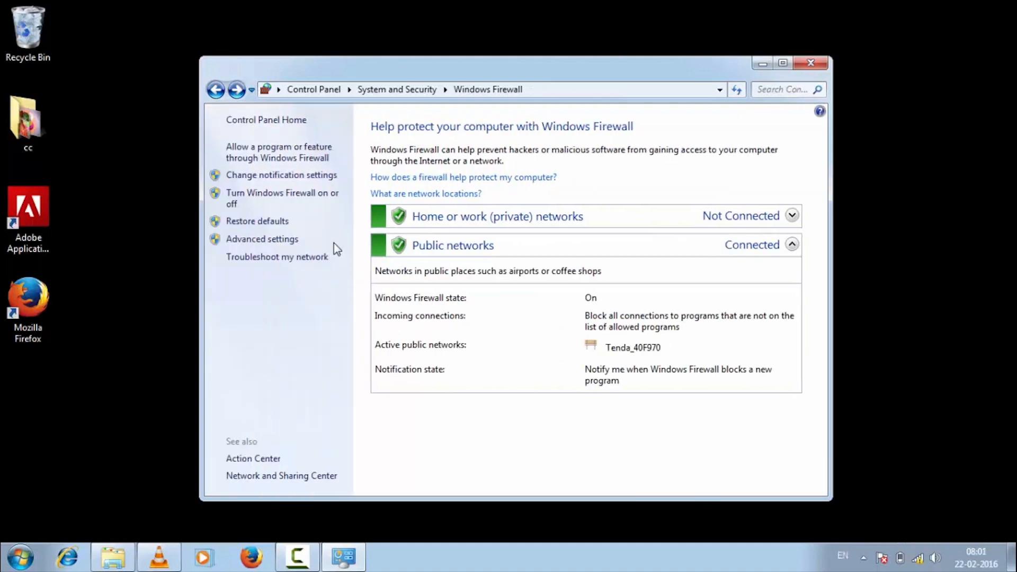
- Open the firewall's advanced settings, browse the outbound rules, and start a new outbound rule
{"action": "left_click", "coordinate": [293, 238]}
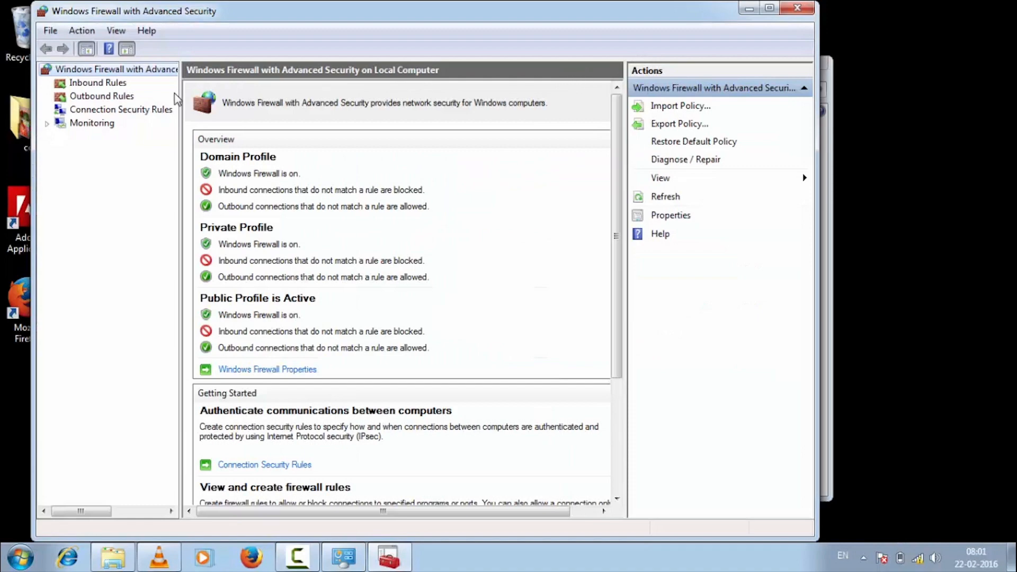
{"action": "left_click", "coordinate": [127, 100]}
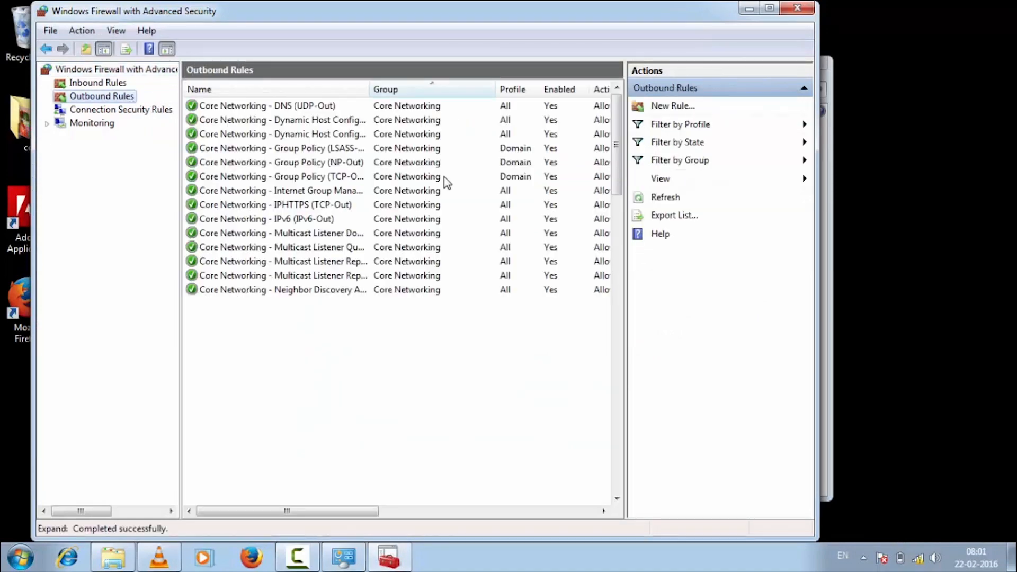
{"action": "left_click", "coordinate": [370, 134]}
{"action": "scroll", "coordinate": [416, 225], "scroll_direction": "down", "scroll_amount": 10}
{"action": "scroll", "coordinate": [415, 225], "scroll_direction": "up", "scroll_amount": 9}
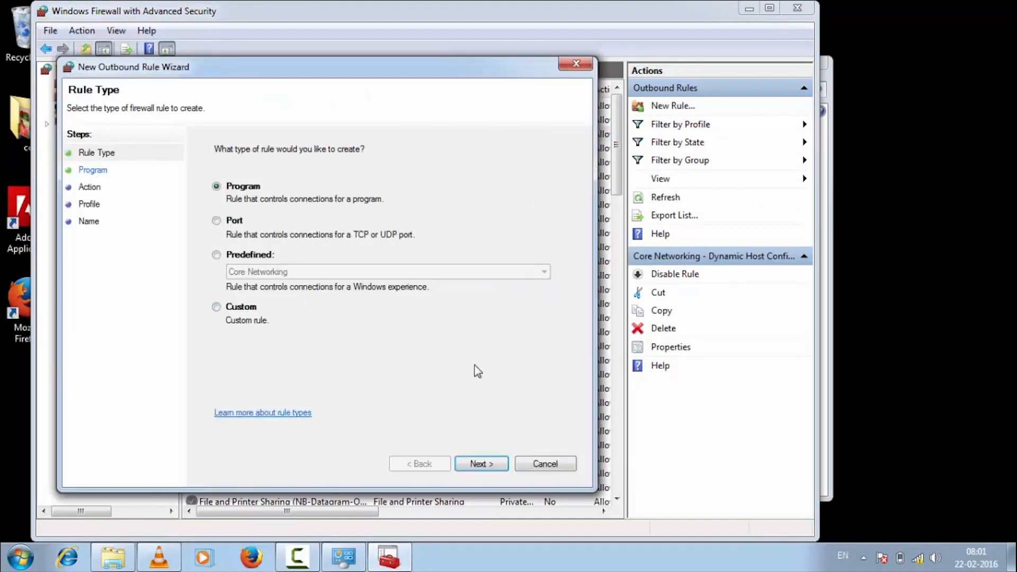
- Create an outbound program rule named "fire" that blocks firefox.exe from the Mozilla Firefox folder on the domain, private and public profiles
{"action": "left_click", "coordinate": [479, 463]}
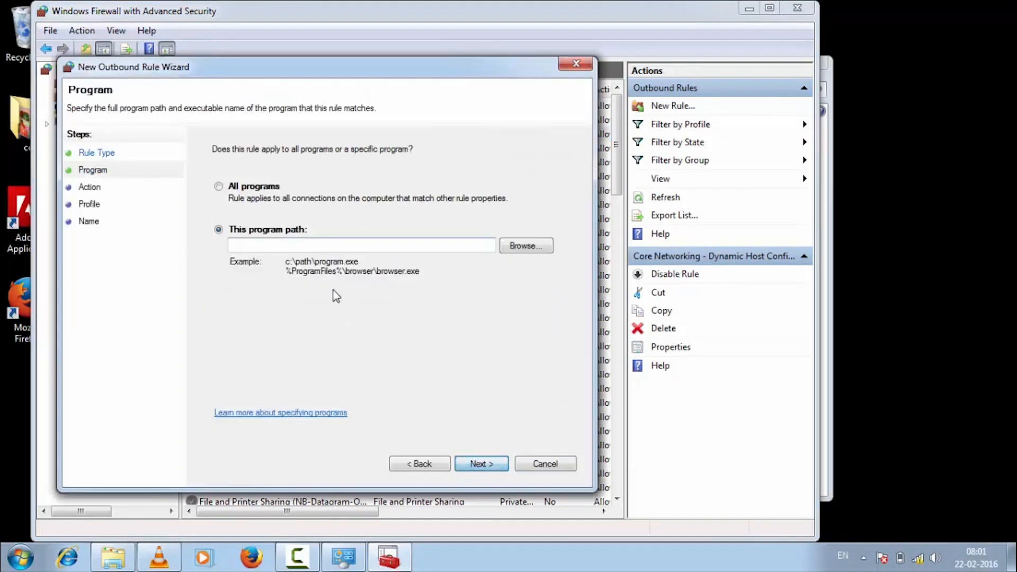
{"action": "left_click", "coordinate": [510, 249]}
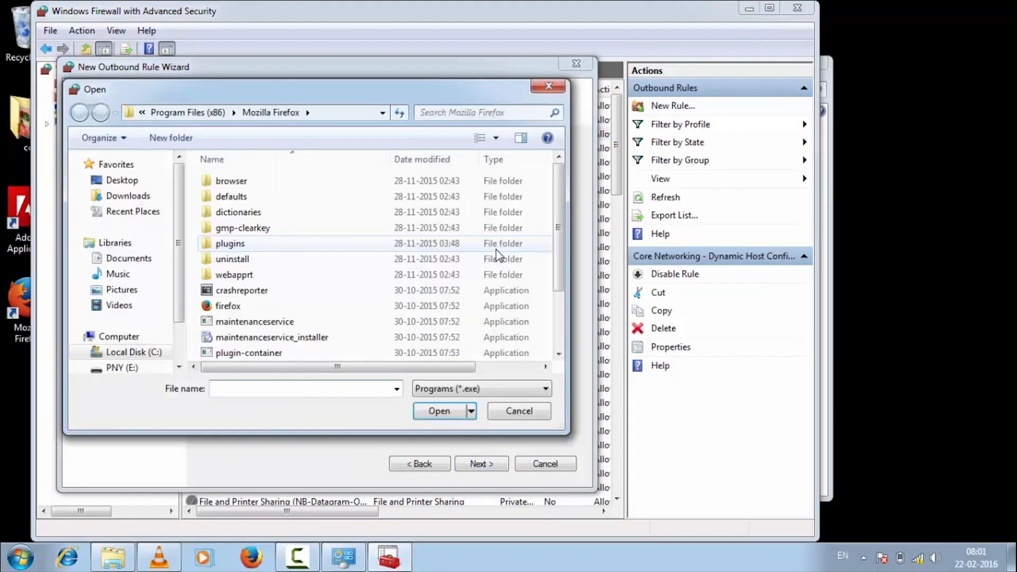
{"action": "left_click", "coordinate": [292, 307]}
{"action": "left_click", "coordinate": [438, 412]}
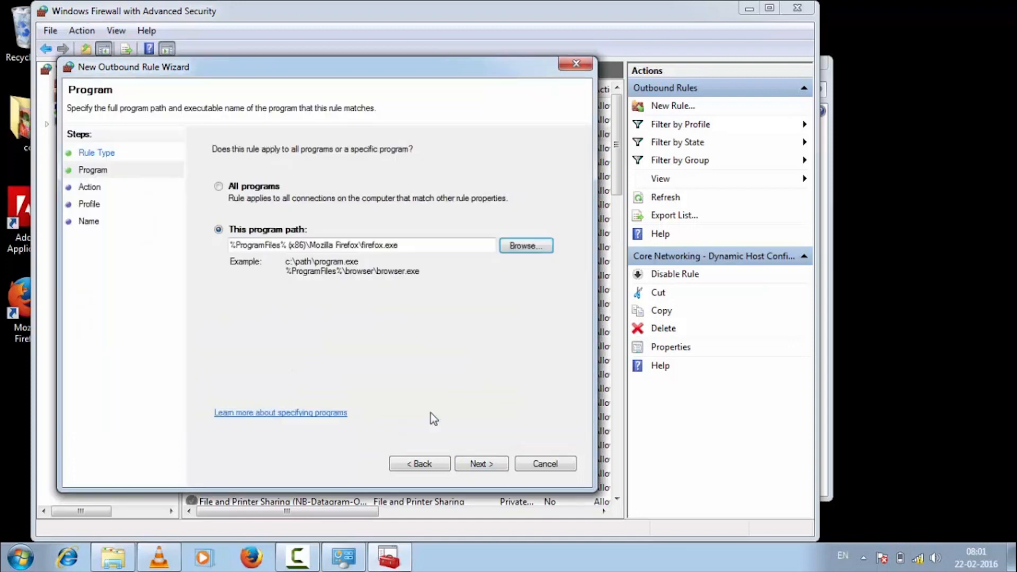
{"action": "left_click", "coordinate": [478, 464]}
{"action": "left_click", "coordinate": [477, 464]}
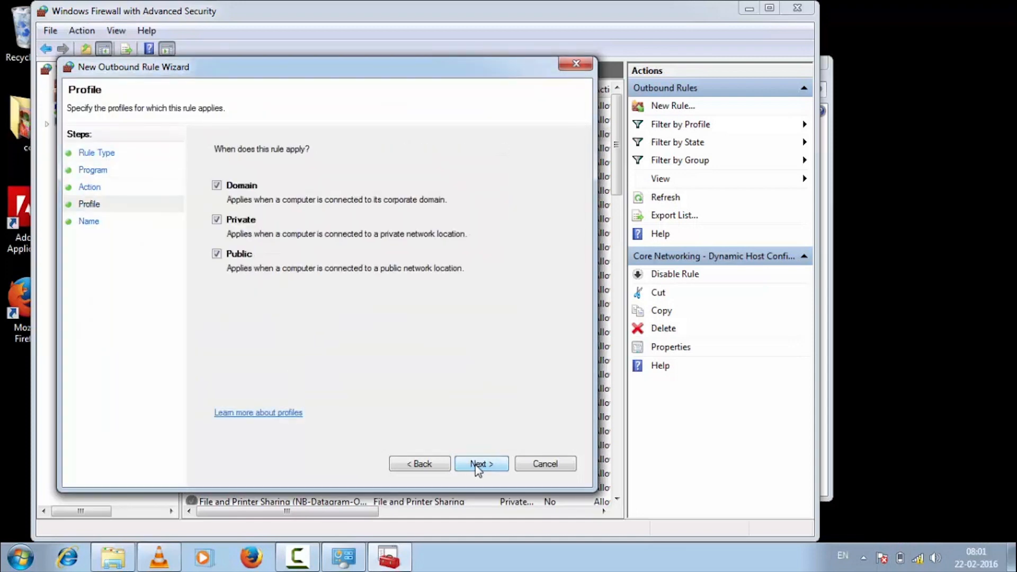
{"action": "left_click", "coordinate": [478, 464]}
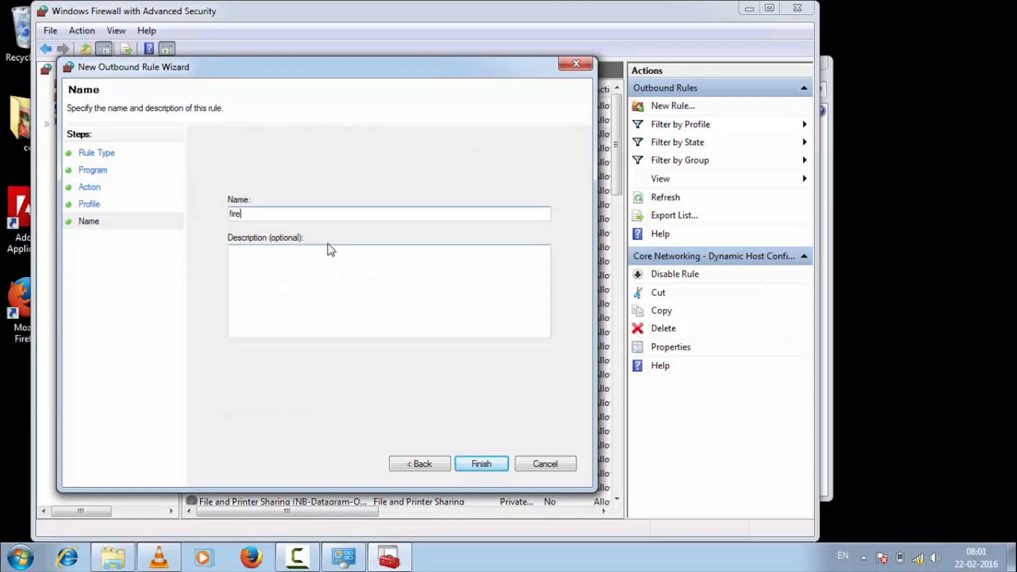
{"action": "left_click", "coordinate": [480, 463]}
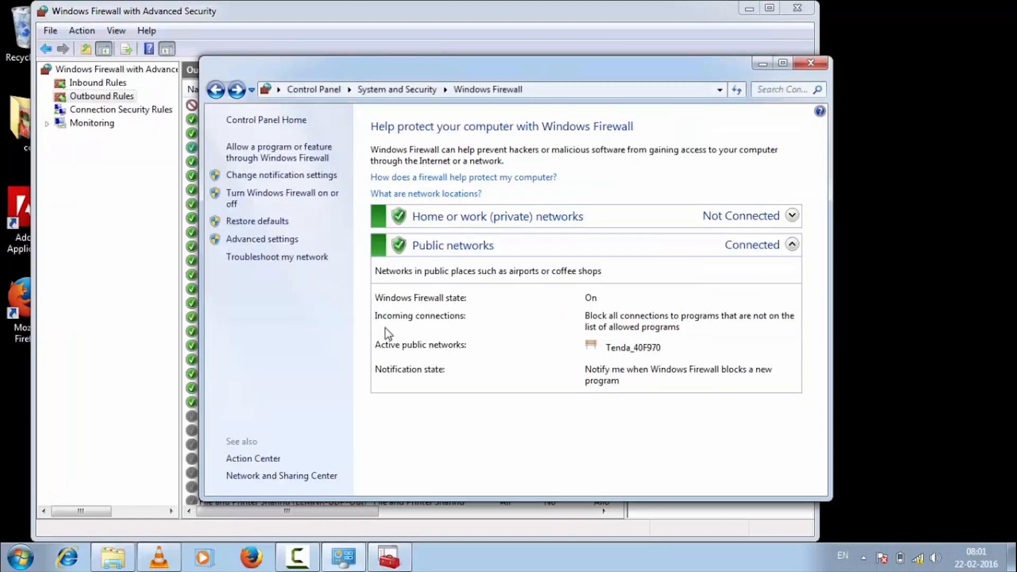
- Return to the firewall's advanced settings and start a new rule under Inbound Rules
{"action": "left_click_drag", "start_coordinate": [474, 66], "coordinate": [408, 61]}
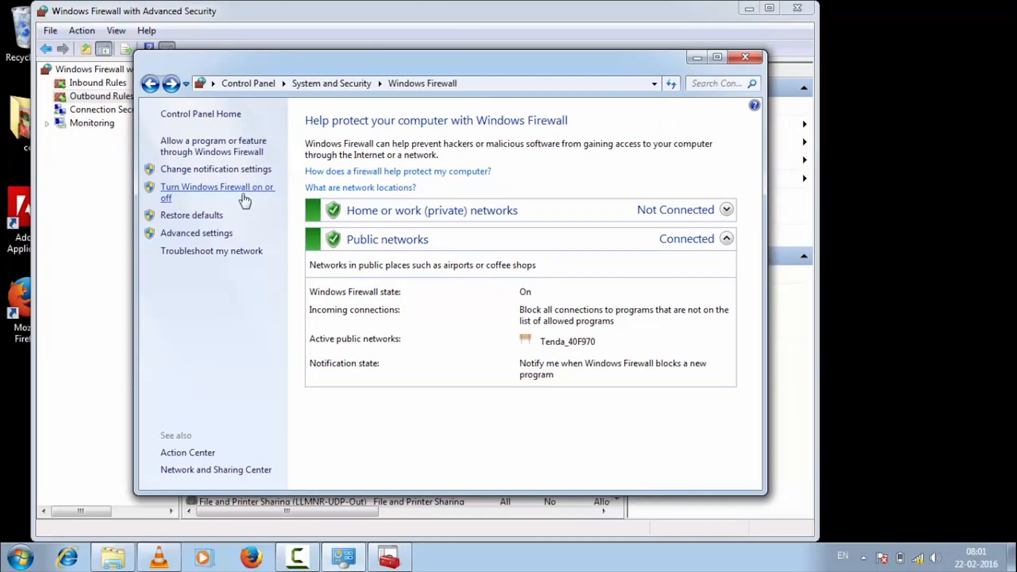
{"action": "left_click", "coordinate": [215, 233]}
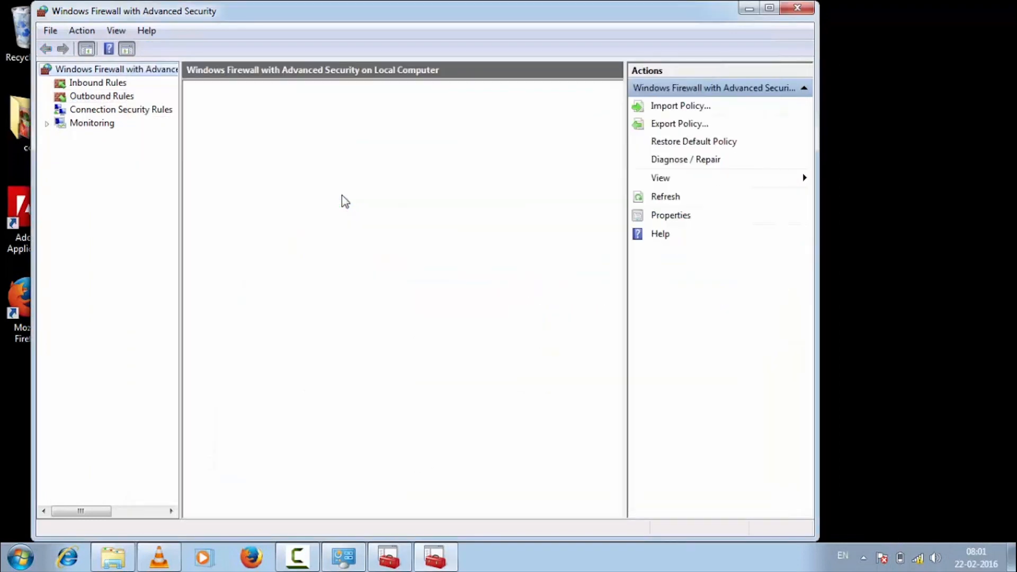
{"action": "left_click", "coordinate": [115, 83]}
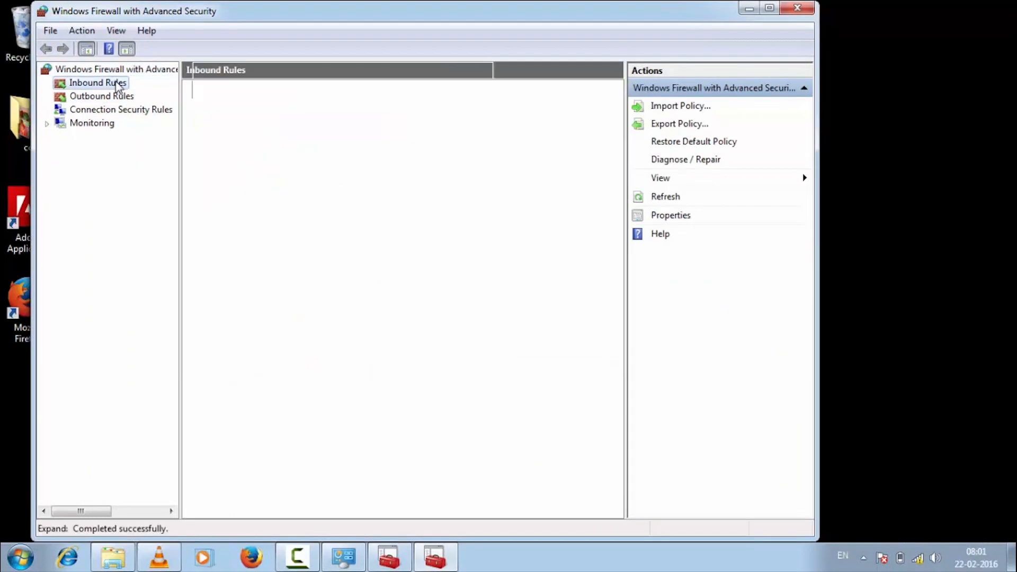
{"action": "left_click", "coordinate": [658, 106]}
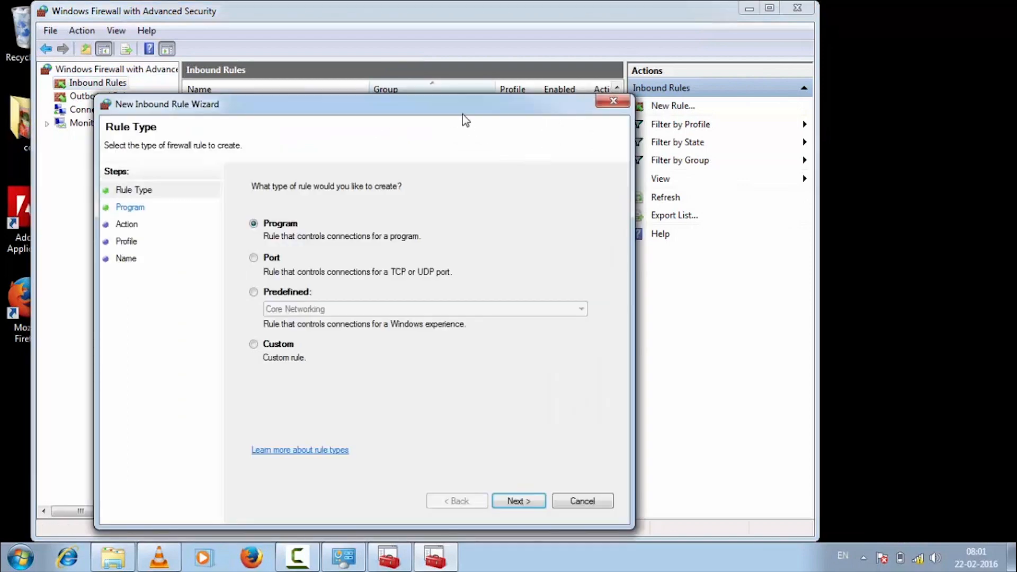
{"action": "left_click_drag", "start_coordinate": [463, 113], "coordinate": [480, 95]}
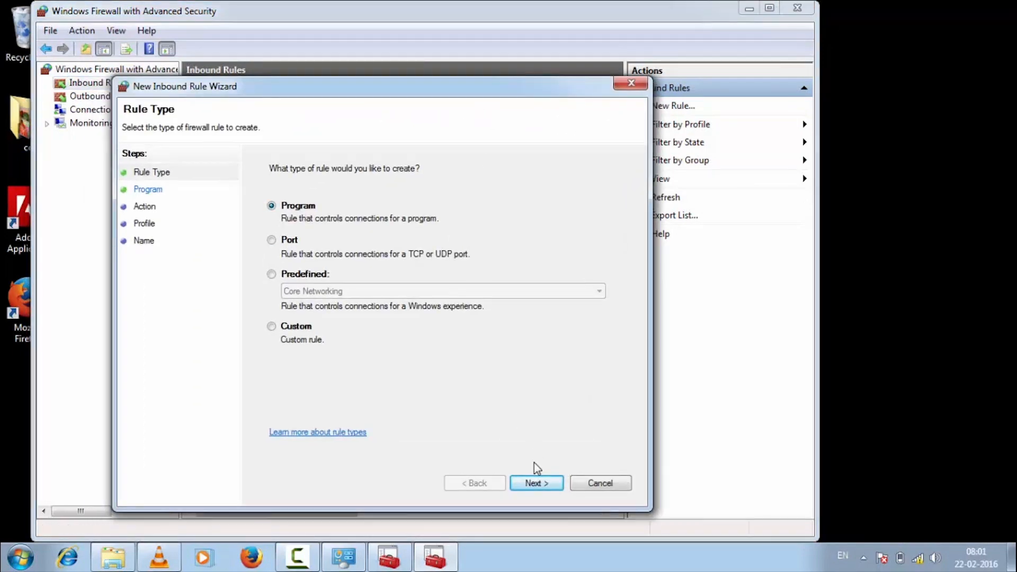
- Configure the inbound rule as a program rule for firefox.exe that allows the connection, keeping the default profiles
{"action": "left_click", "coordinate": [535, 482]}
{"action": "left_click", "coordinate": [570, 266]}
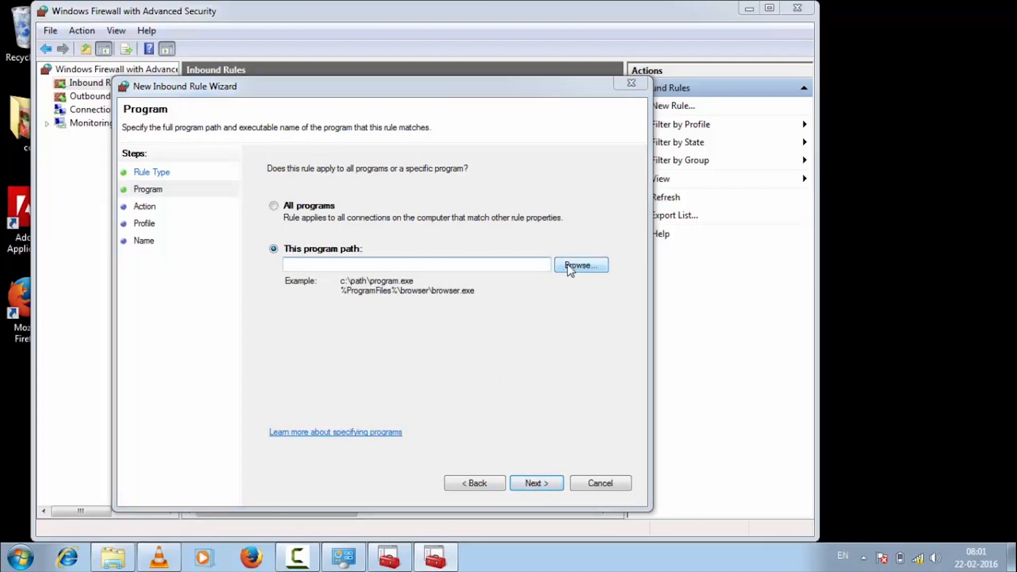
{"action": "left_click", "coordinate": [310, 324]}
{"action": "left_click", "coordinate": [509, 433]}
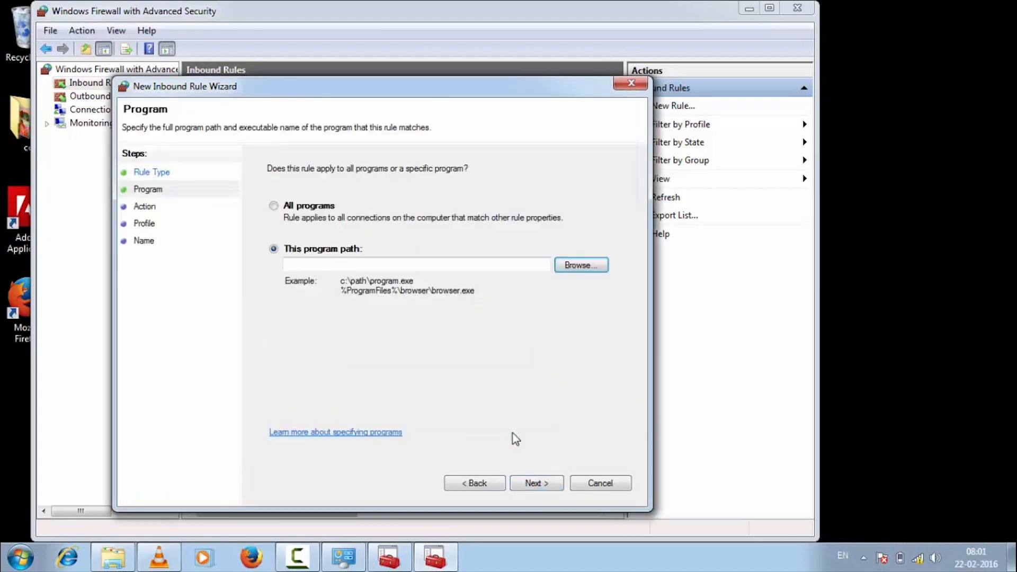
{"action": "left_click", "coordinate": [534, 482]}
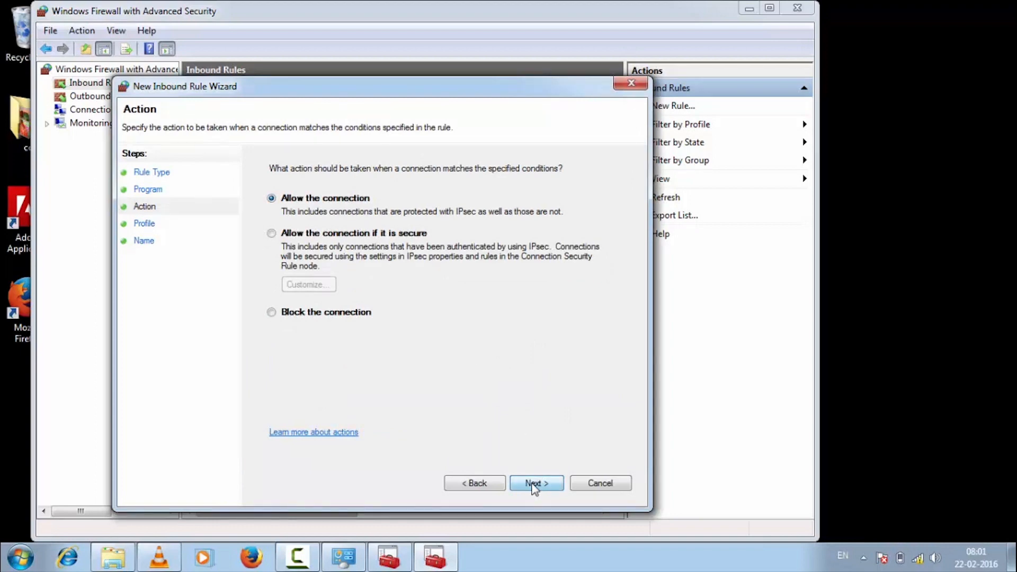
{"action": "left_click", "coordinate": [534, 483]}
{"action": "left_click", "coordinate": [534, 483]}
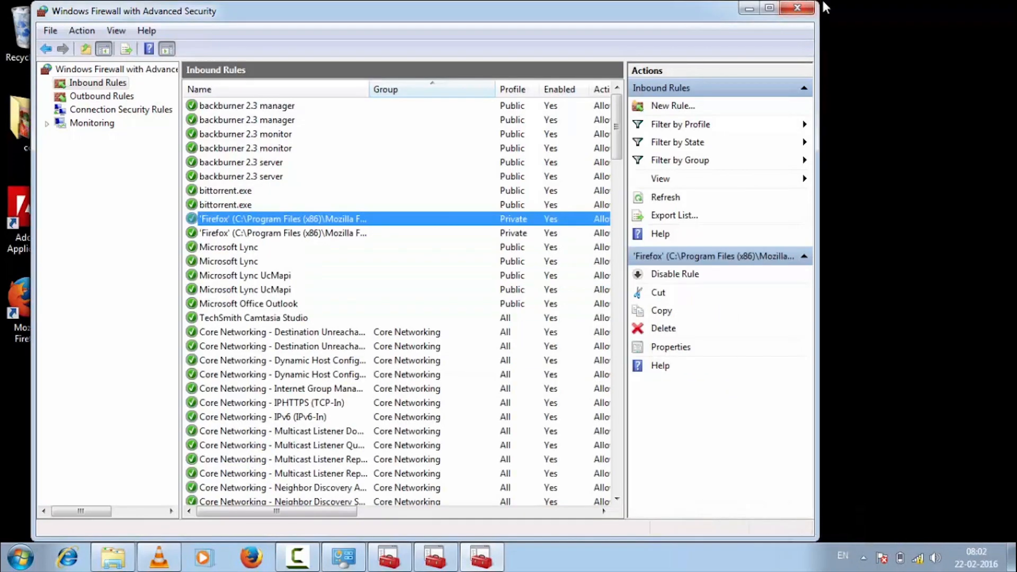
- Close the advanced firewall windows and the Windows Firewall page in Control Panel
{"action": "left_click", "coordinate": [800, 9]}
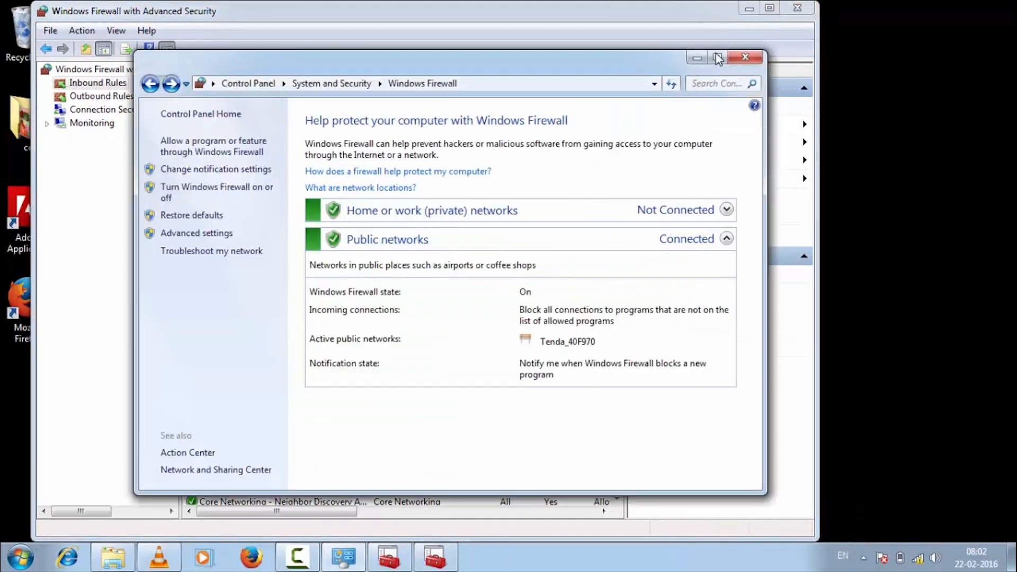
{"action": "left_click", "coordinate": [745, 57]}
{"action": "left_click", "coordinate": [797, 7]}
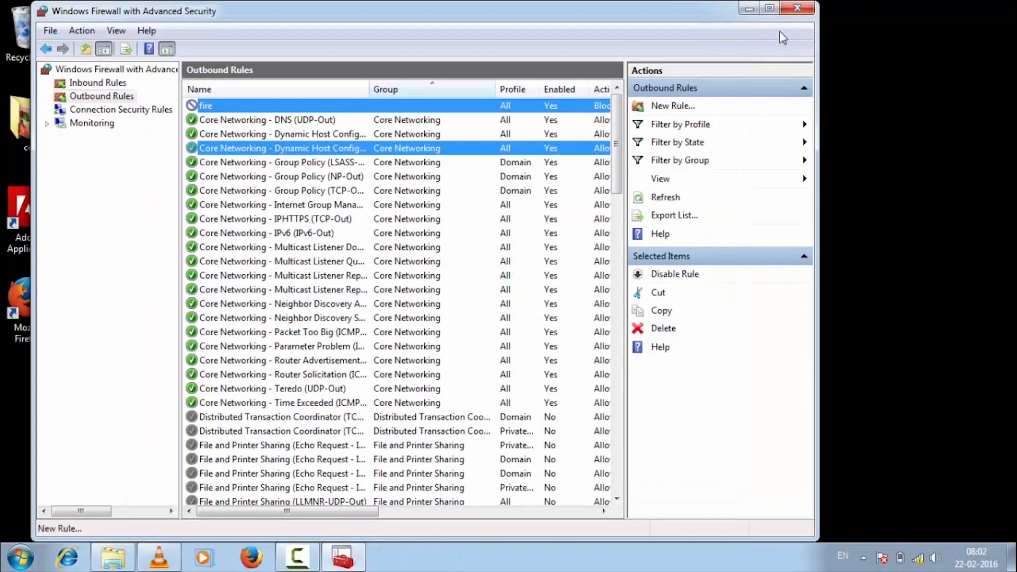
{"action": "left_click", "coordinate": [793, 8]}
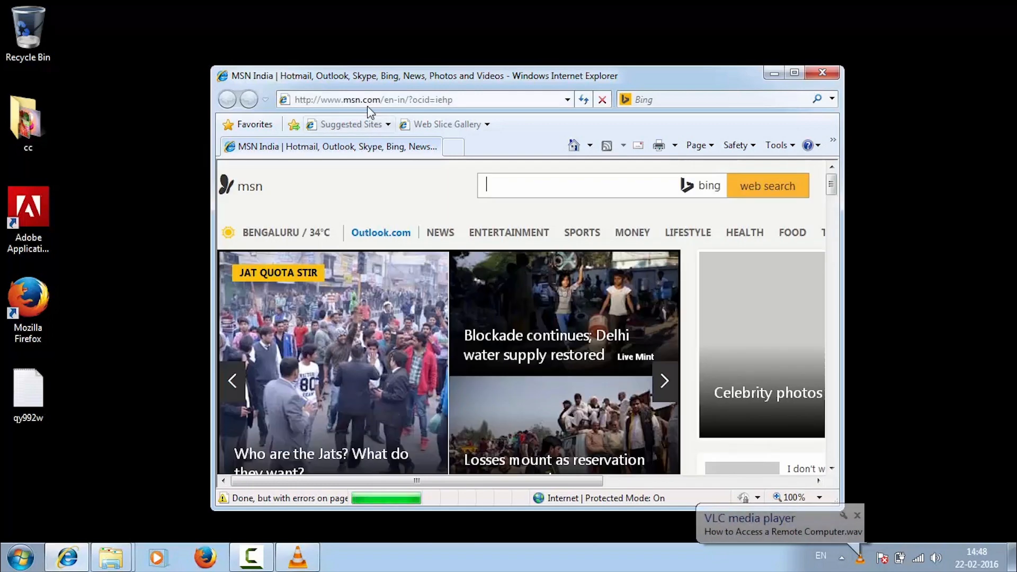
{"action": "left_click", "coordinate": [367, 100]}
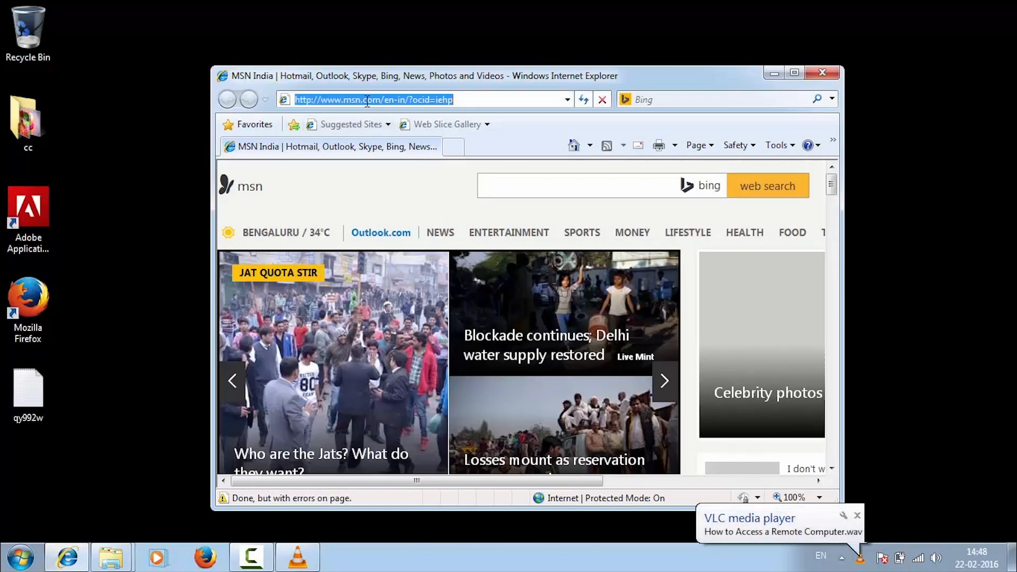
{"action": "type", "text": "goo"}
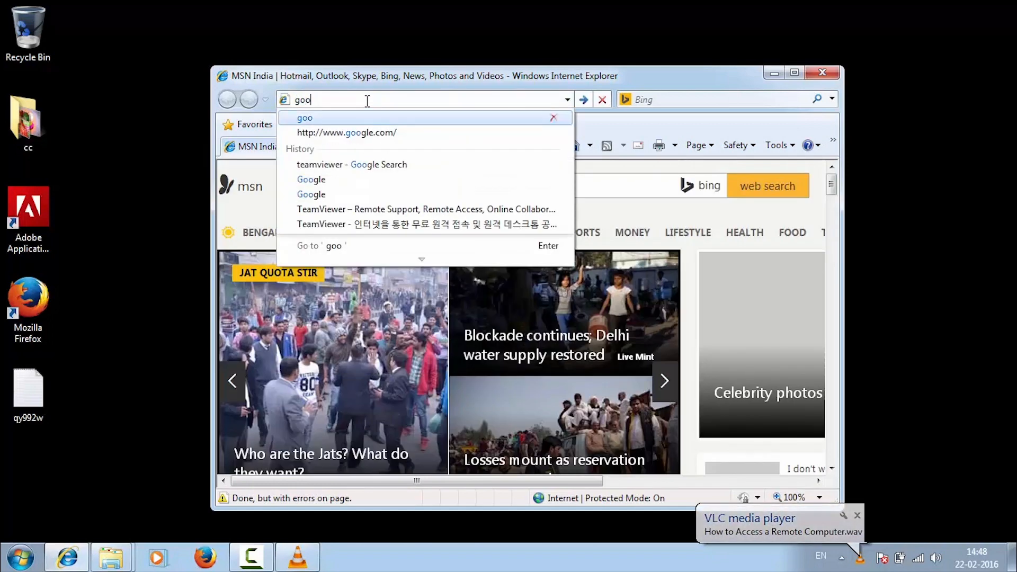
{"action": "key", "text": "Down"}
{"action": "key", "text": "Return"}
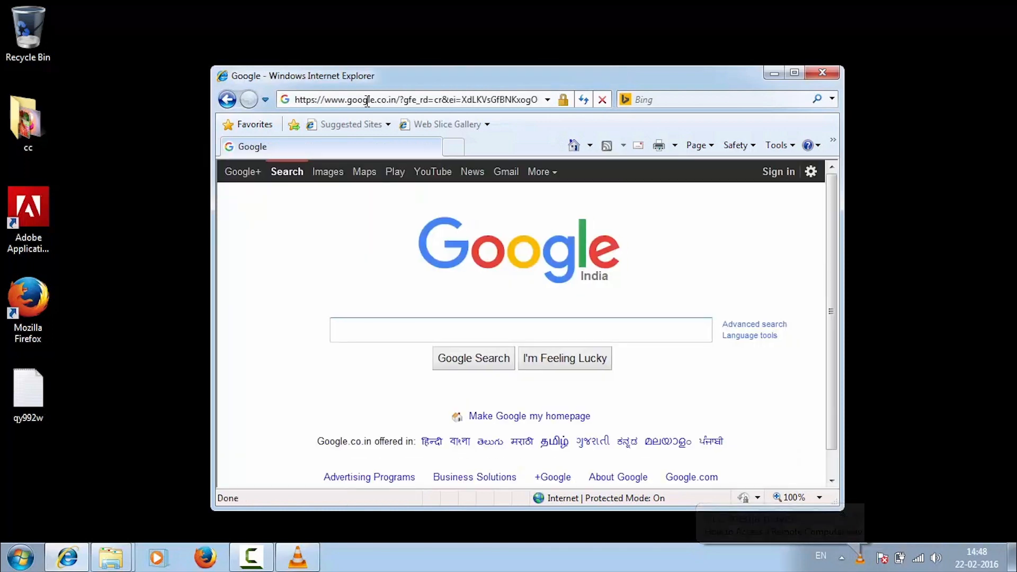
- Search Google for "teamviewer download"
{"action": "type", "text": "team"}
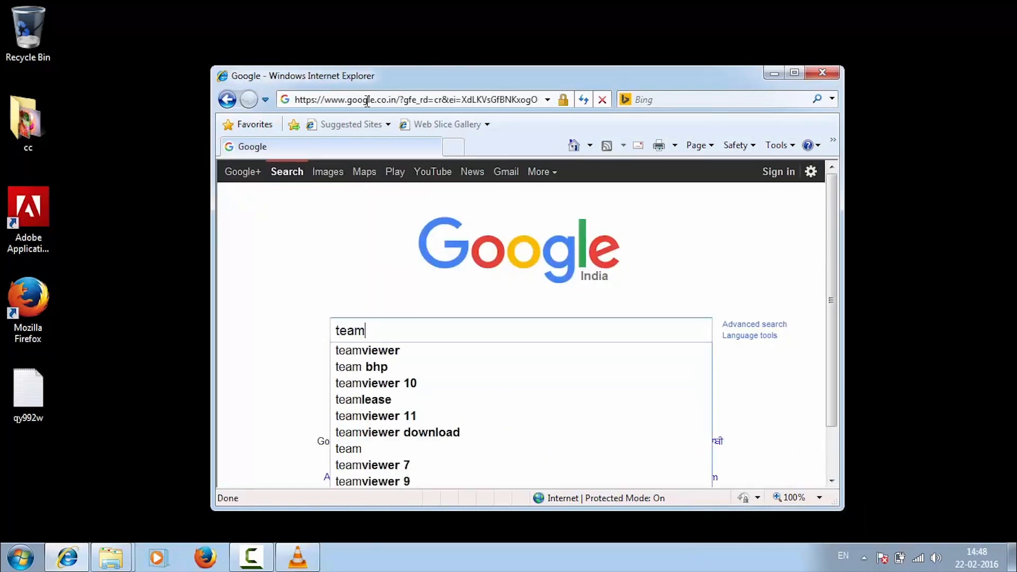
{"action": "key", "text": "Down"}
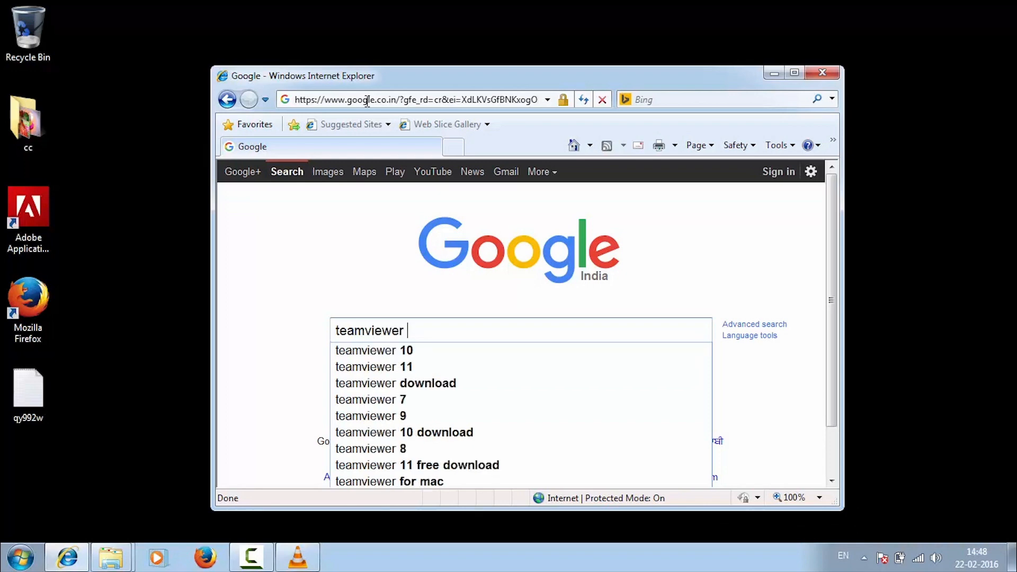
{"action": "type", "text": "d"}
{"action": "key", "text": "Down"}
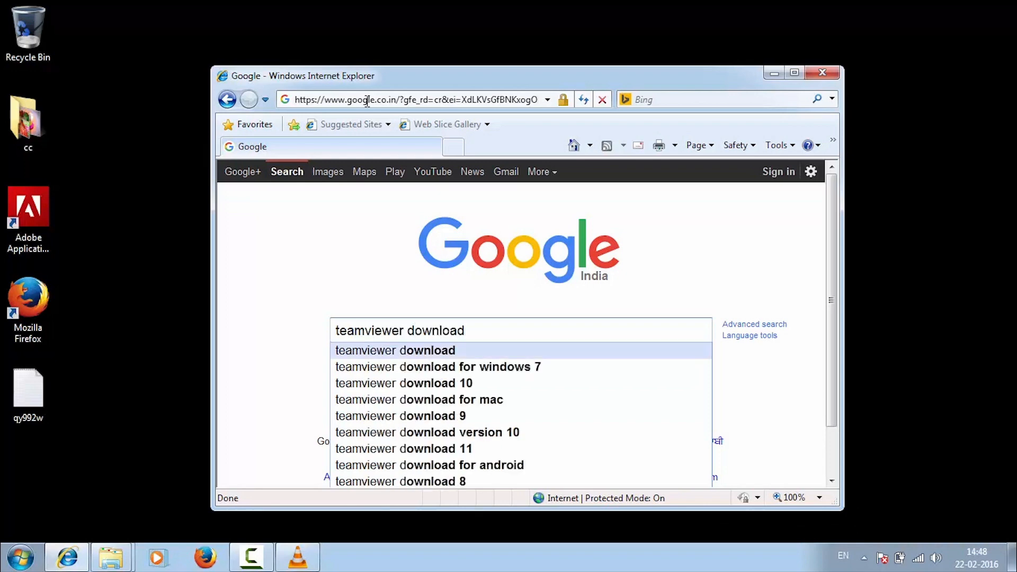
{"action": "key", "text": "Return"}
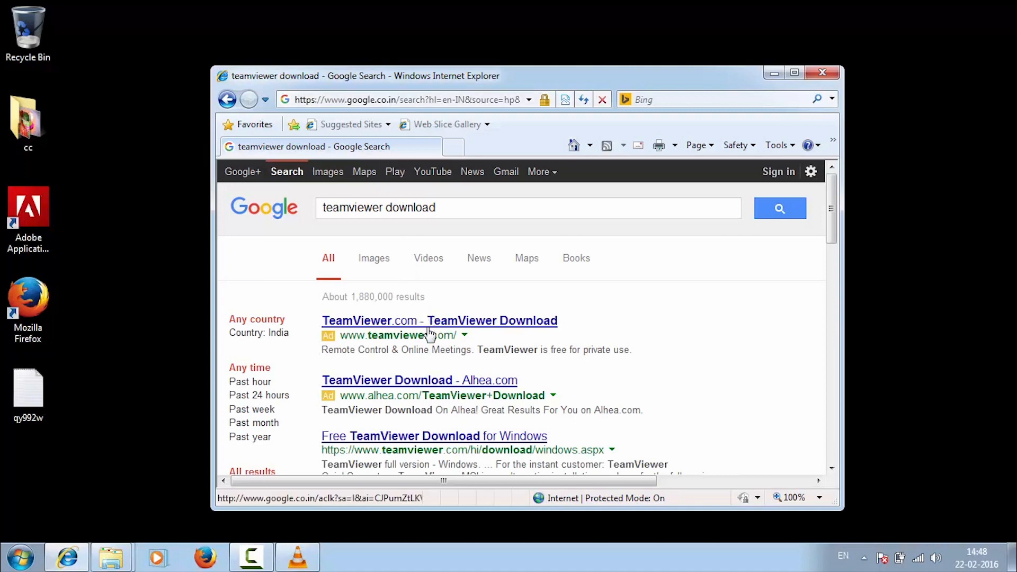
- Open the TeamViewer.com search result and go to the site's TeamViewer download page
{"action": "left_click_drag", "start_coordinate": [368, 335], "coordinate": [468, 333]}
{"action": "left_click", "coordinate": [468, 322]}
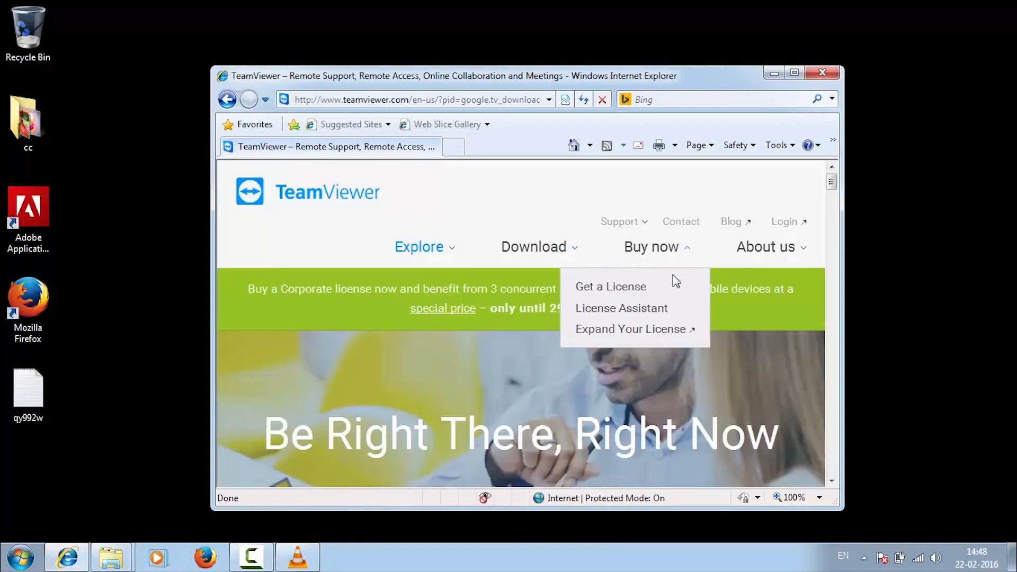
{"action": "mouse_move", "coordinate": [574, 246]}
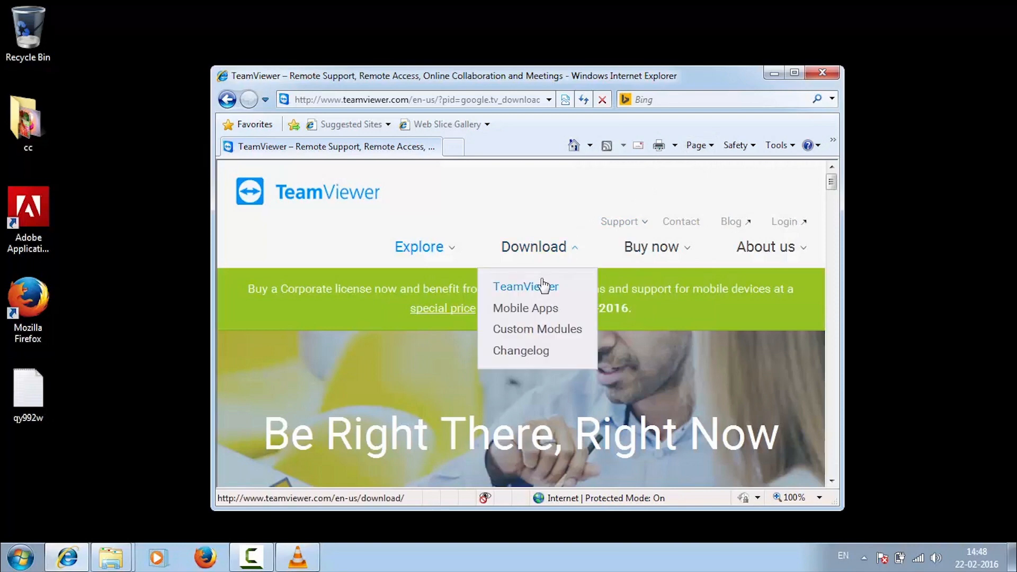
{"action": "left_click", "coordinate": [544, 285]}
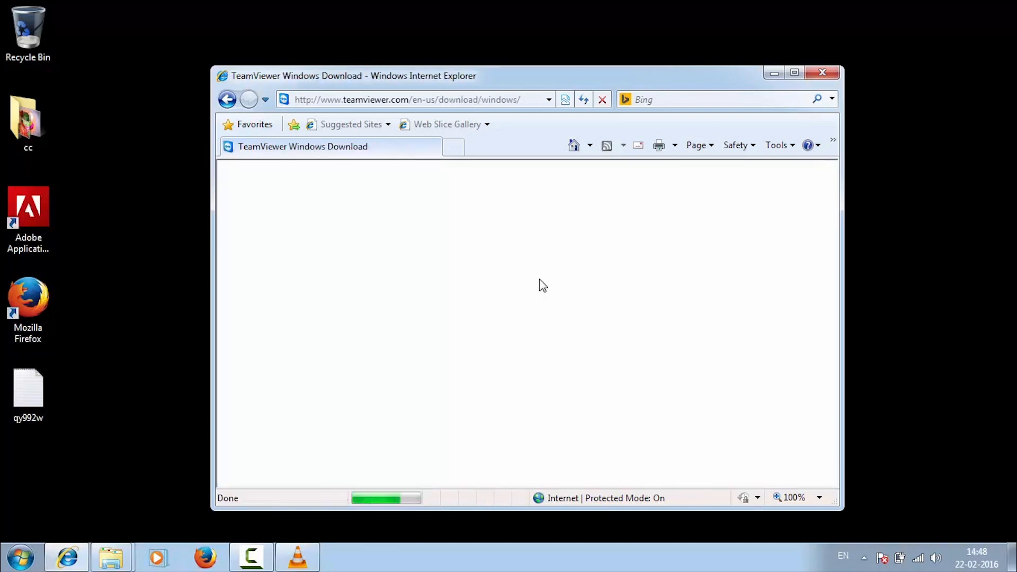
- Download the TeamViewer for Windows setup file and choose to run it directly
{"action": "scroll", "coordinate": [539, 280], "scroll_direction": "down", "scroll_amount": 5}
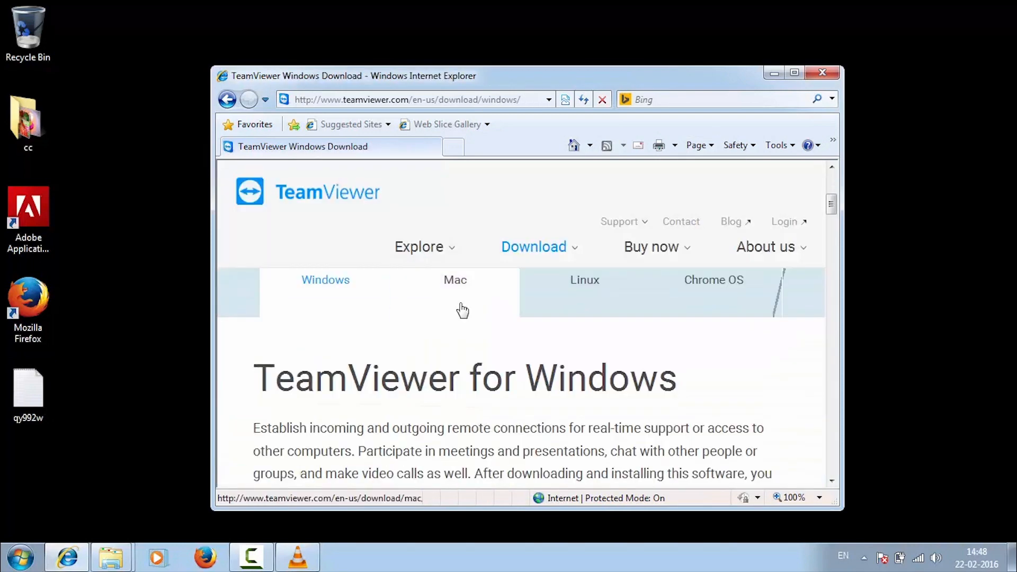
{"action": "scroll", "coordinate": [462, 309], "scroll_direction": "down", "scroll_amount": 4}
{"action": "left_click", "coordinate": [409, 307]}
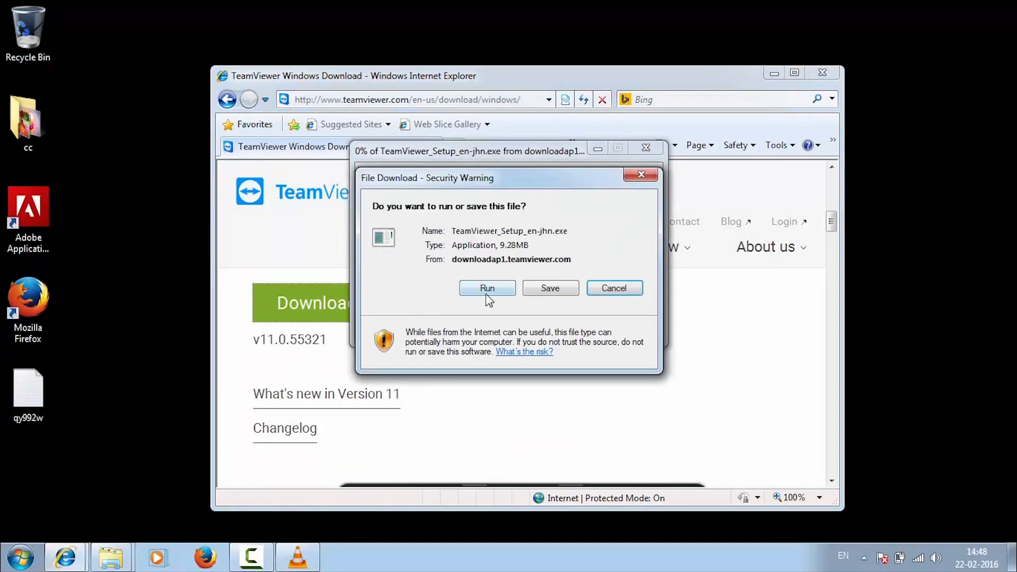
{"action": "left_click", "coordinate": [487, 290]}
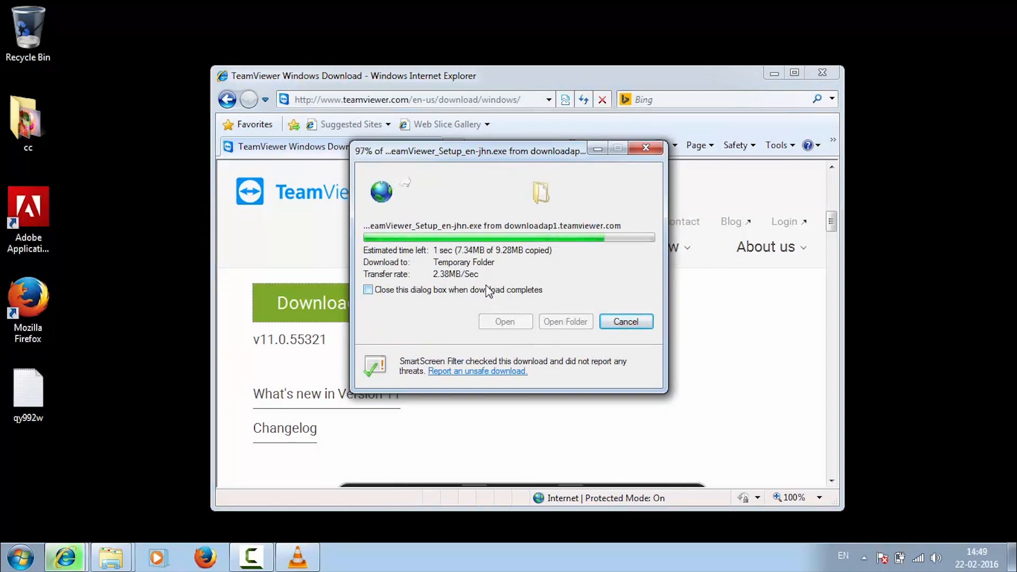
- Allow the setup to run and install TeamViewer 11 with Basic installation for personal / non-commercial use
{"action": "left_click", "coordinate": [555, 273]}
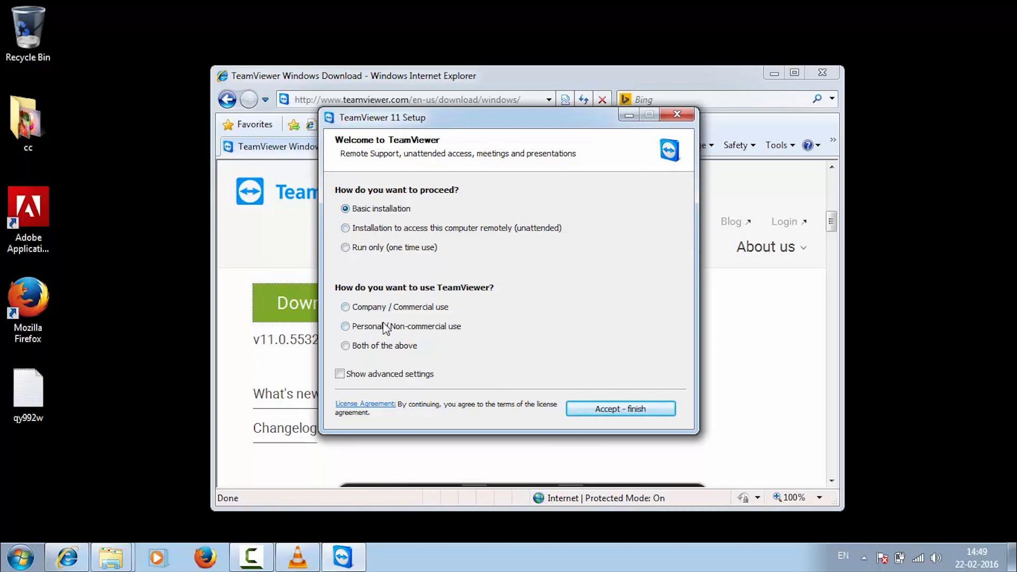
{"action": "left_click", "coordinate": [584, 408]}
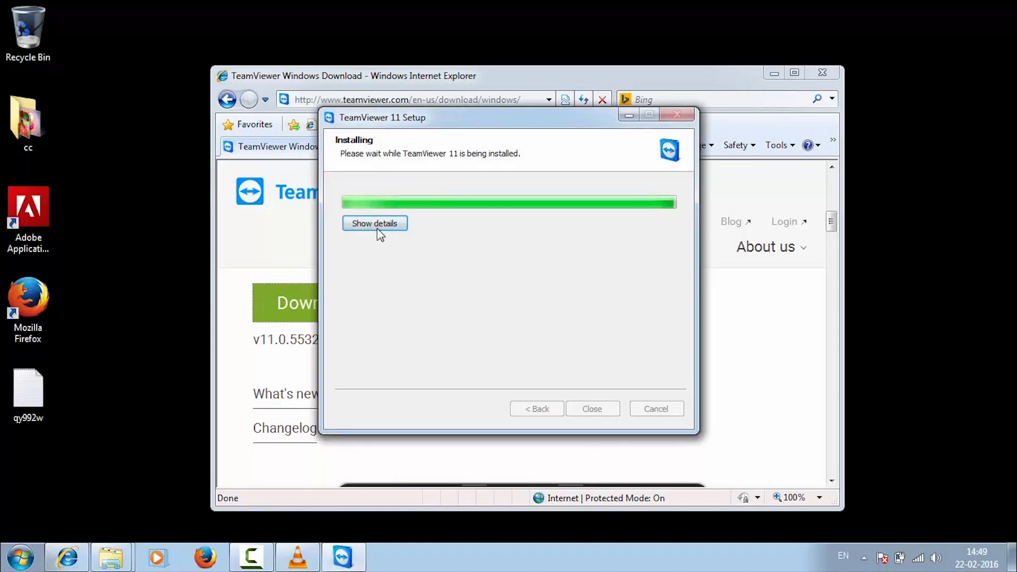
{"action": "left_click", "coordinate": [376, 228]}
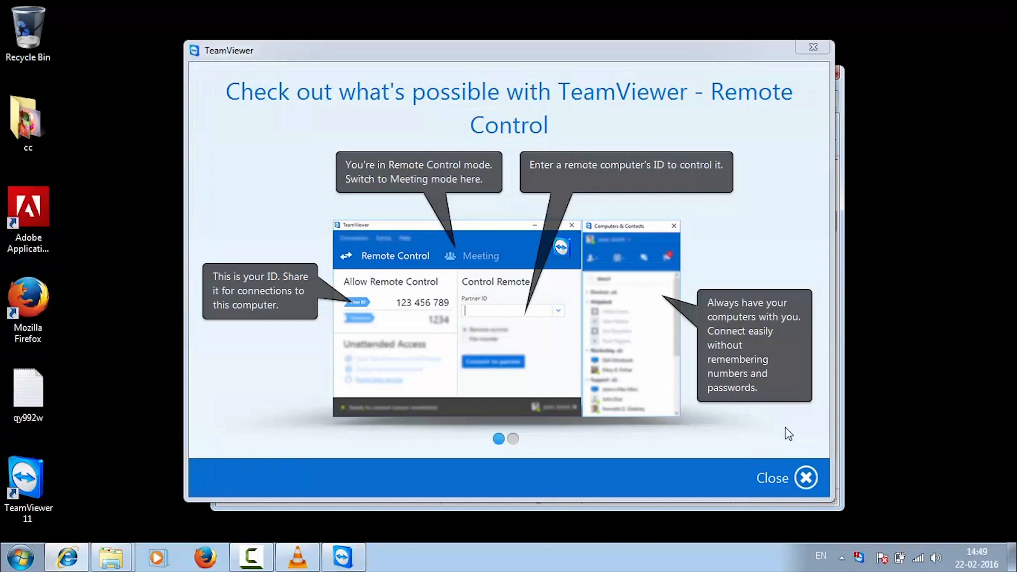
- Dismiss the TeamViewer introduction and highlight this computer's own ID and password
{"action": "left_click", "coordinate": [802, 477]}
{"action": "left_click_drag", "start_coordinate": [306, 243], "coordinate": [401, 243]}
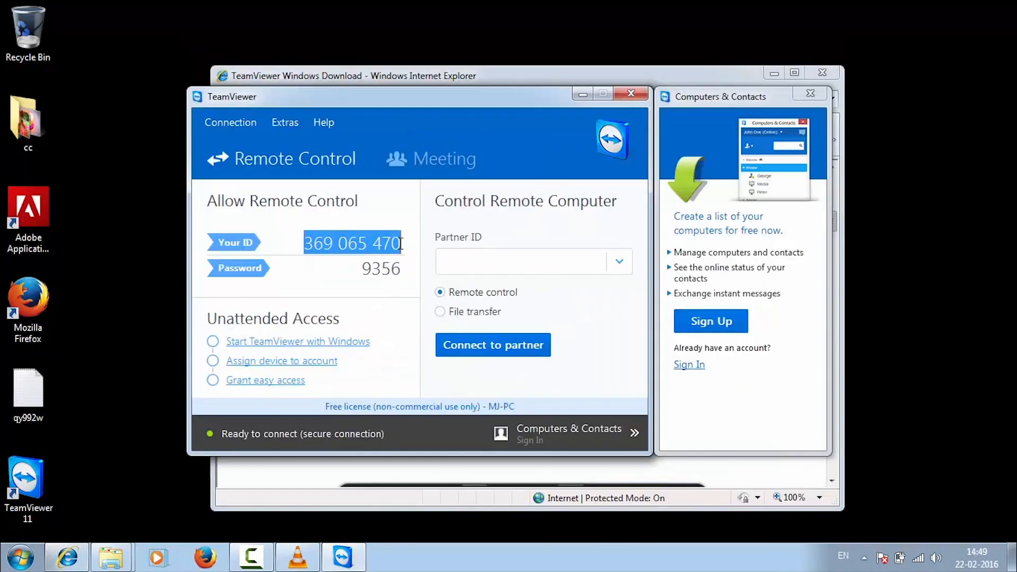
{"action": "double_click", "coordinate": [366, 270]}
- Connect to the remote computer in Remote control mode by entering its partner ID and the partner's password
{"action": "left_click", "coordinate": [472, 265]}
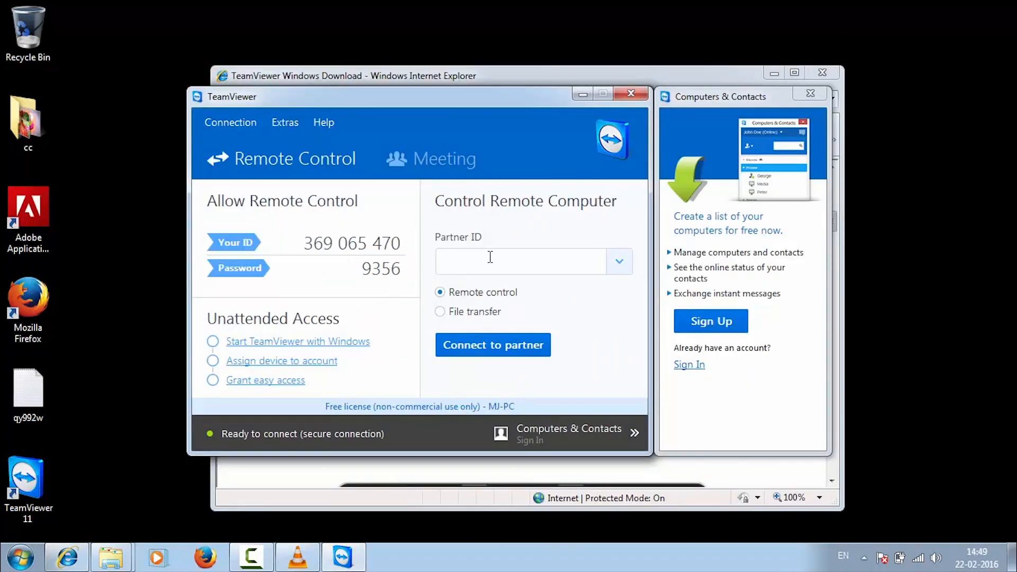
{"action": "type", "text": "3"}
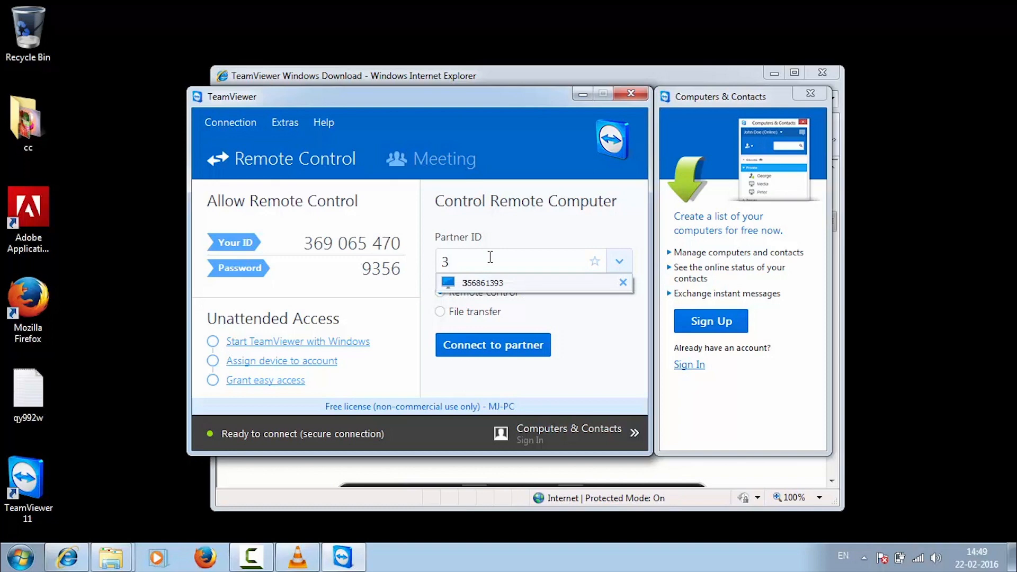
{"action": "left_click", "coordinate": [492, 284]}
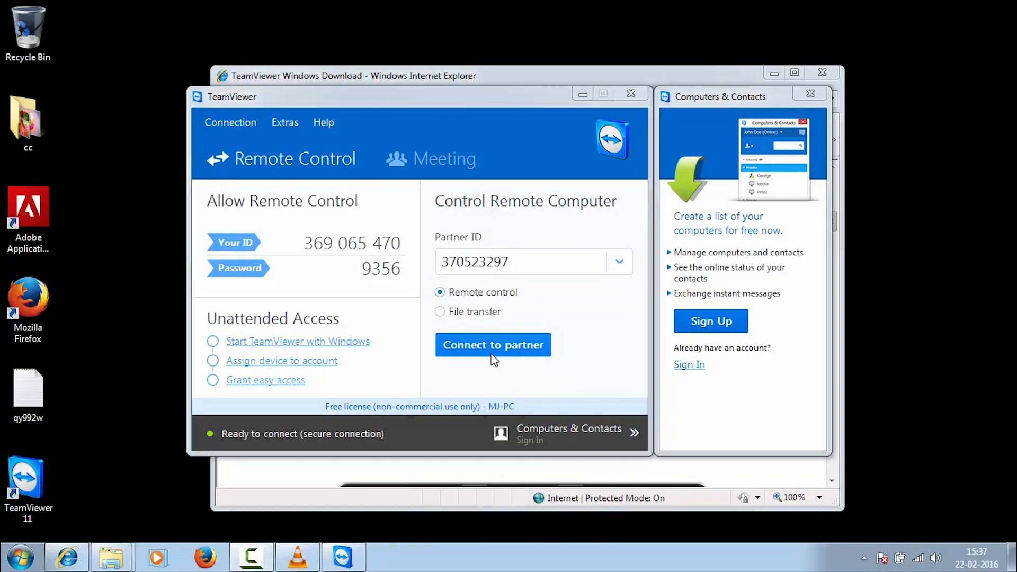
{"action": "left_click", "coordinate": [492, 349]}
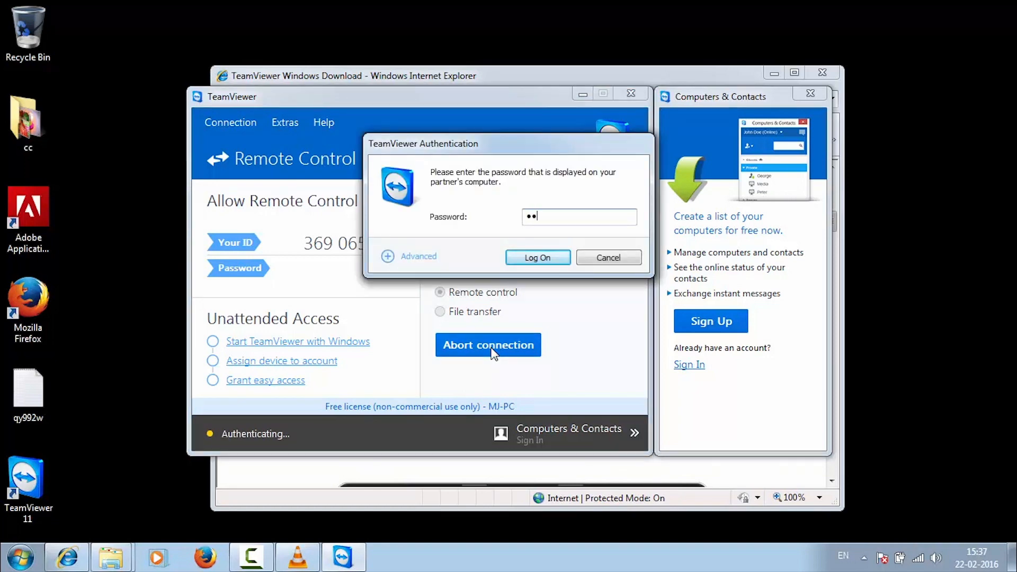
{"action": "key", "text": "Return"}
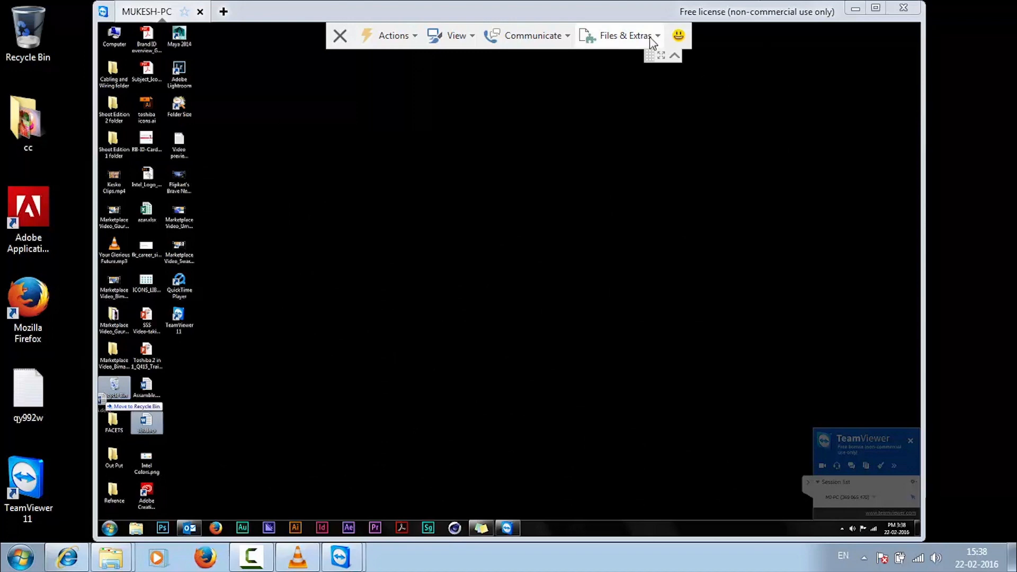
- Open the file transfer window, set the local folder to Desktop and browse the remote computer's C:\ OS drive
{"action": "left_click", "coordinate": [630, 45]}
{"action": "left_click", "coordinate": [617, 79]}
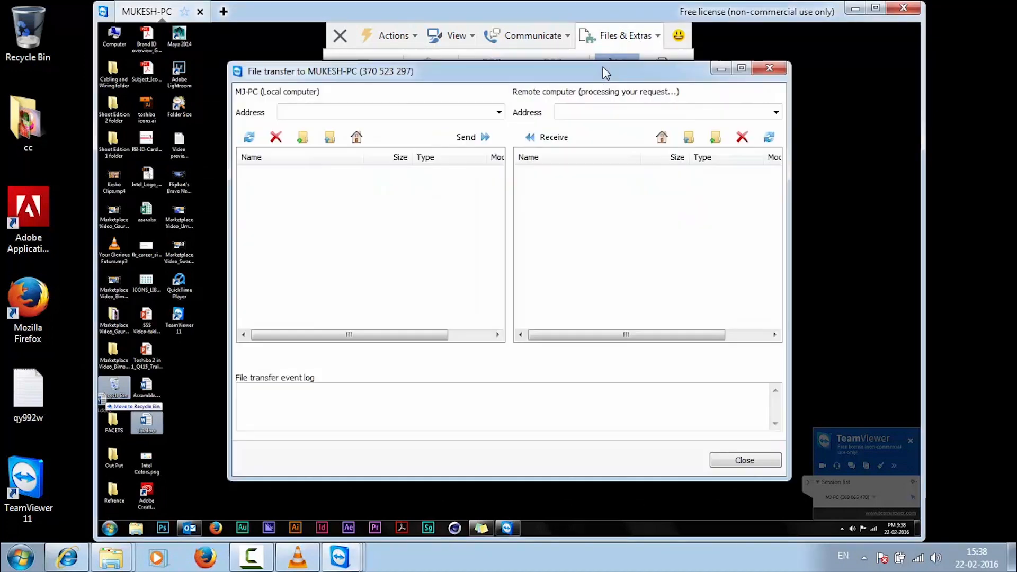
{"action": "double_click", "coordinate": [267, 186]}
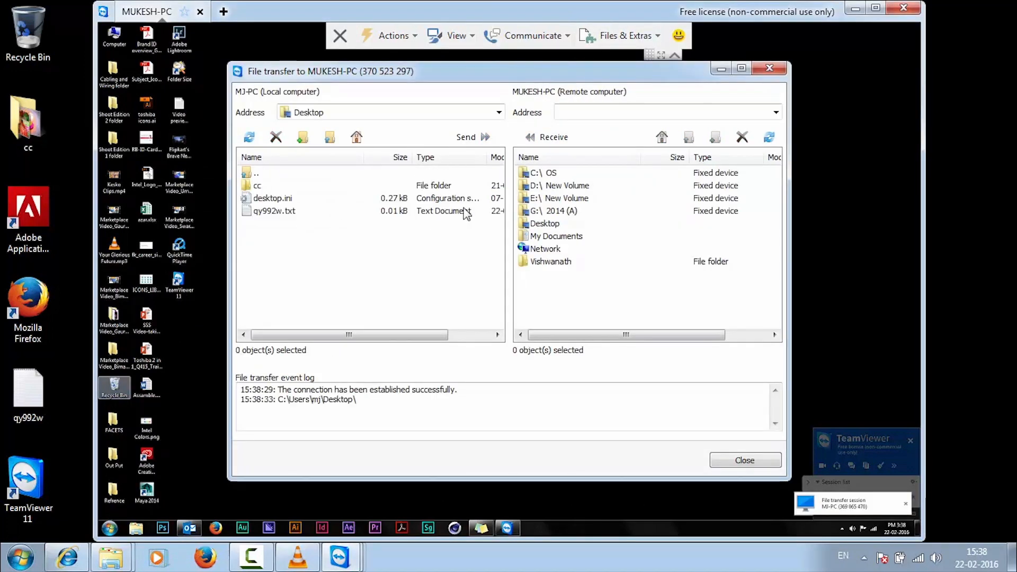
{"action": "double_click", "coordinate": [548, 175]}
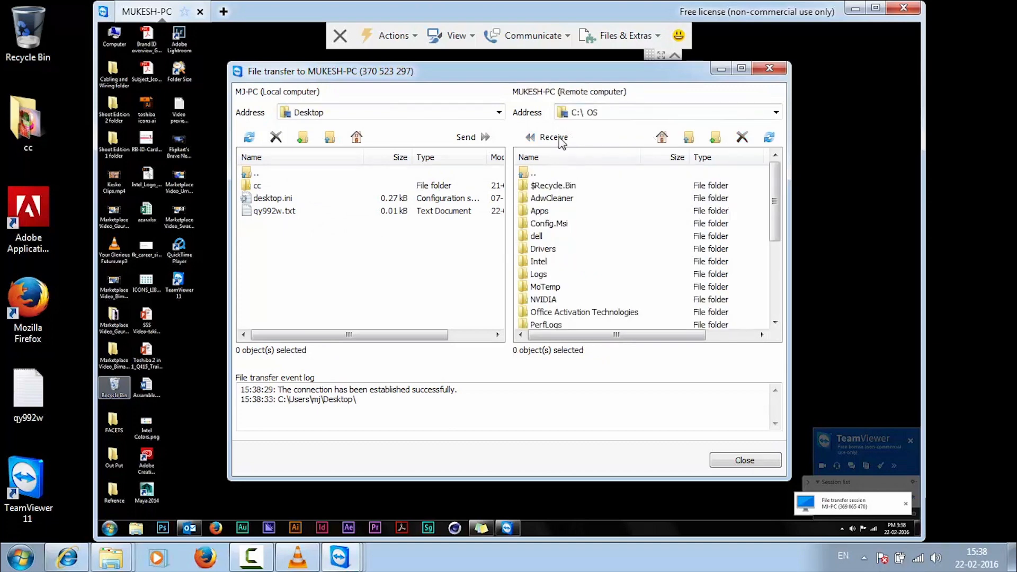
{"action": "scroll", "coordinate": [582, 239], "scroll_direction": "down", "scroll_amount": 4}
- Receive the "What is Cricket... Best Video" file from the remote D:\ New Volume to the local Desktop and close the file transfer
{"action": "left_click", "coordinate": [672, 112]}
{"action": "left_click", "coordinate": [777, 112]}
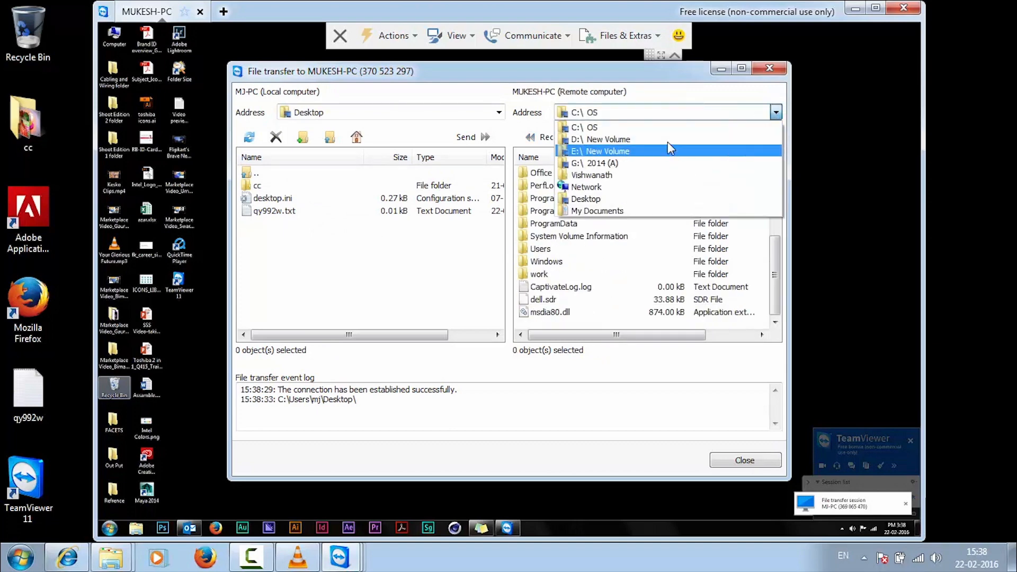
{"action": "left_click", "coordinate": [667, 142]}
{"action": "left_click", "coordinate": [582, 288]}
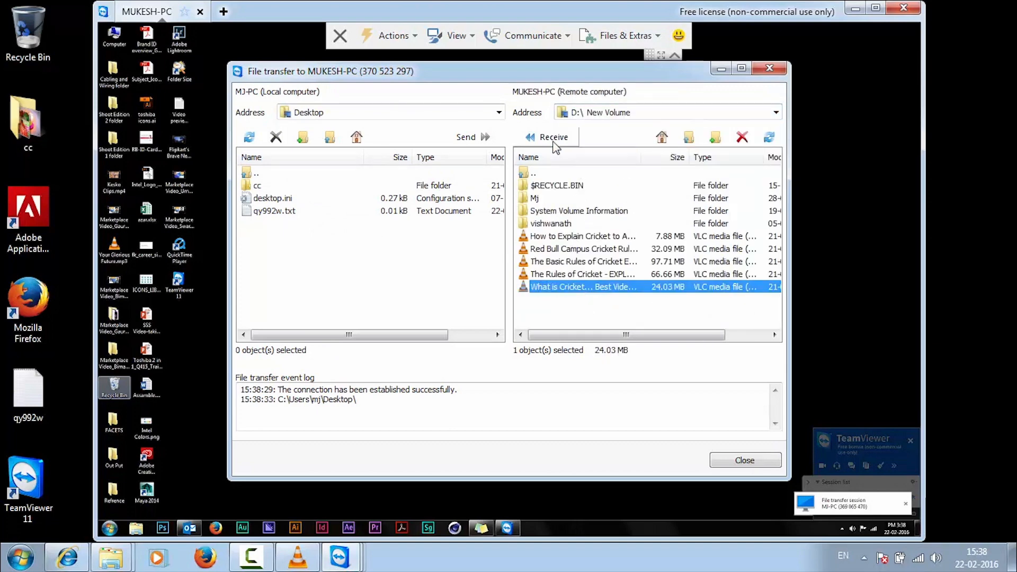
{"action": "left_click", "coordinate": [551, 137]}
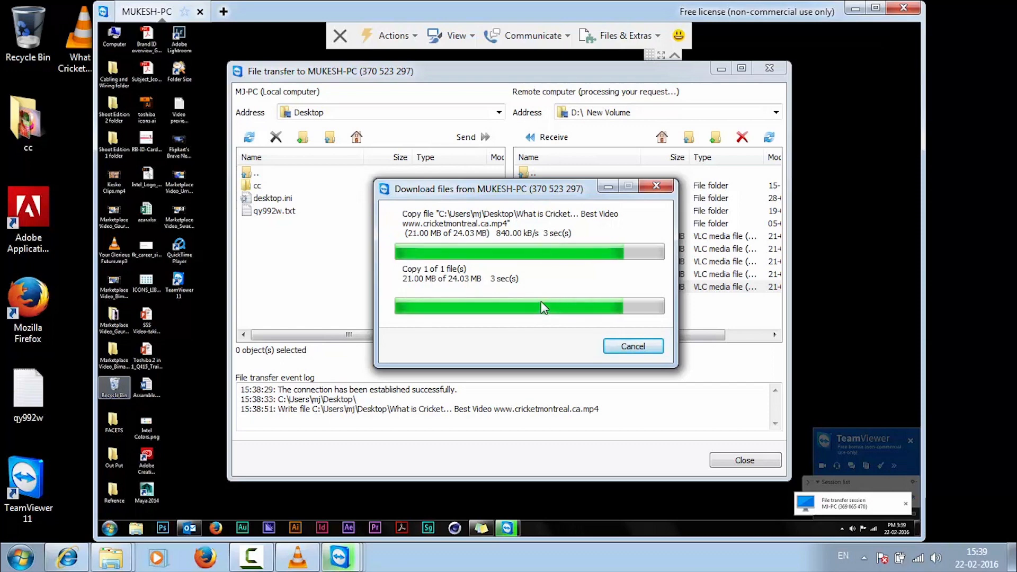
{"action": "left_click", "coordinate": [769, 68]}
- Start a chat with the remote computer and send the messages "hi" and "just a trial"
{"action": "left_click", "coordinate": [532, 35]}
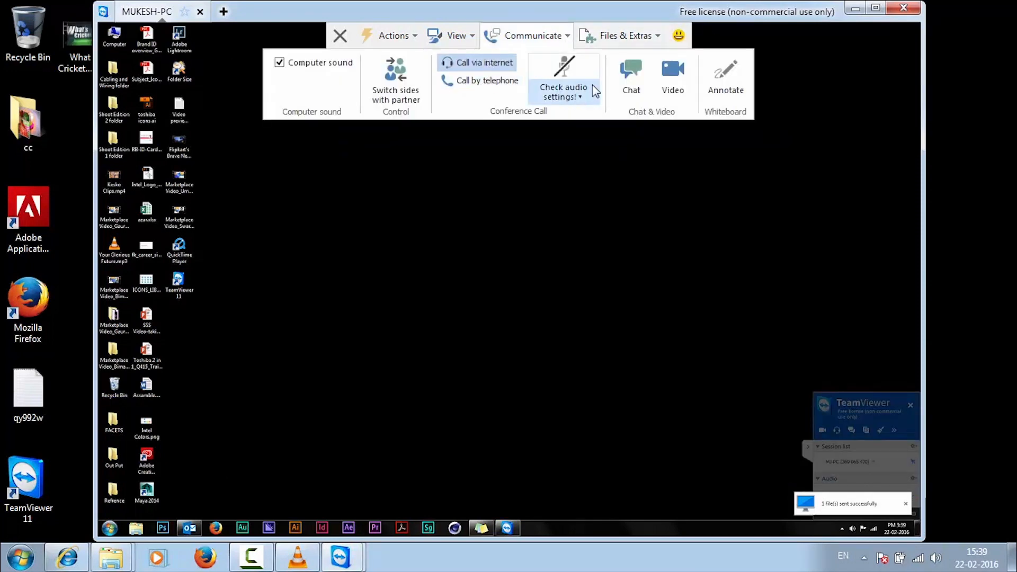
{"action": "left_click", "coordinate": [629, 82]}
{"action": "type", "text": "hi"}
{"action": "key", "text": "Return"}
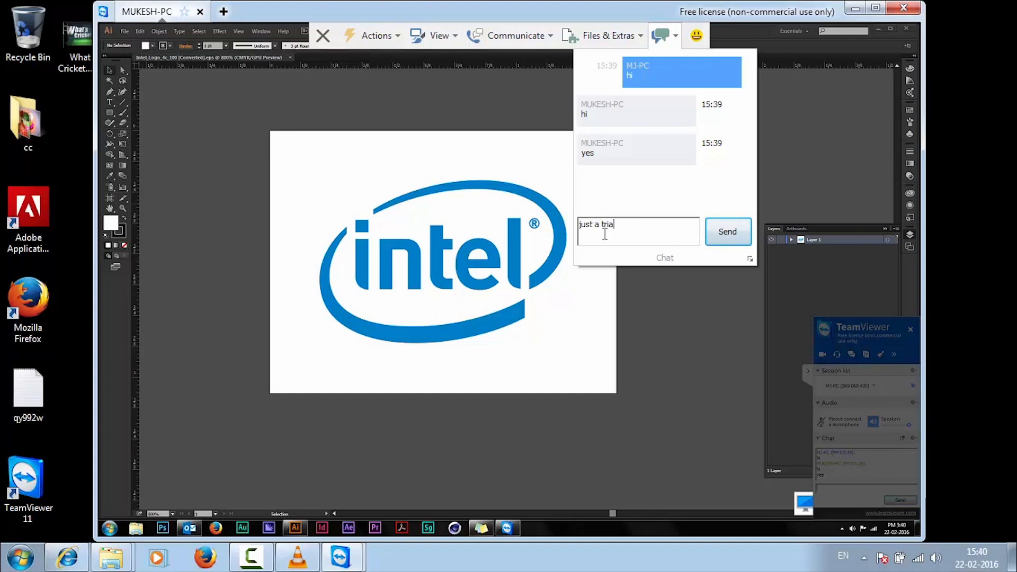
{"action": "key", "text": "Return"}
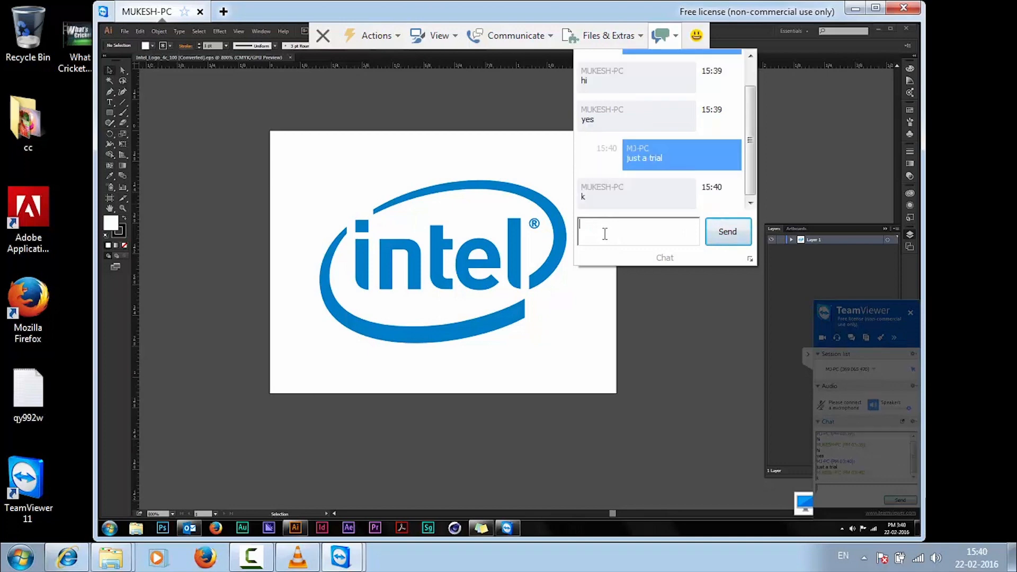
- Review the session's communication options, end the remote session and close TeamViewer
{"action": "left_click", "coordinate": [508, 36]}
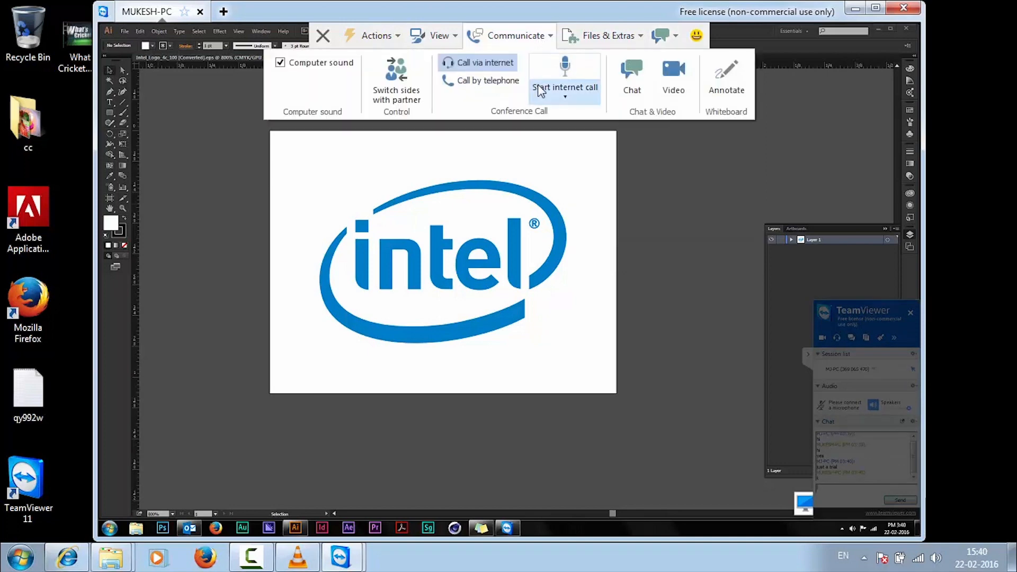
{"action": "left_click", "coordinate": [376, 36]}
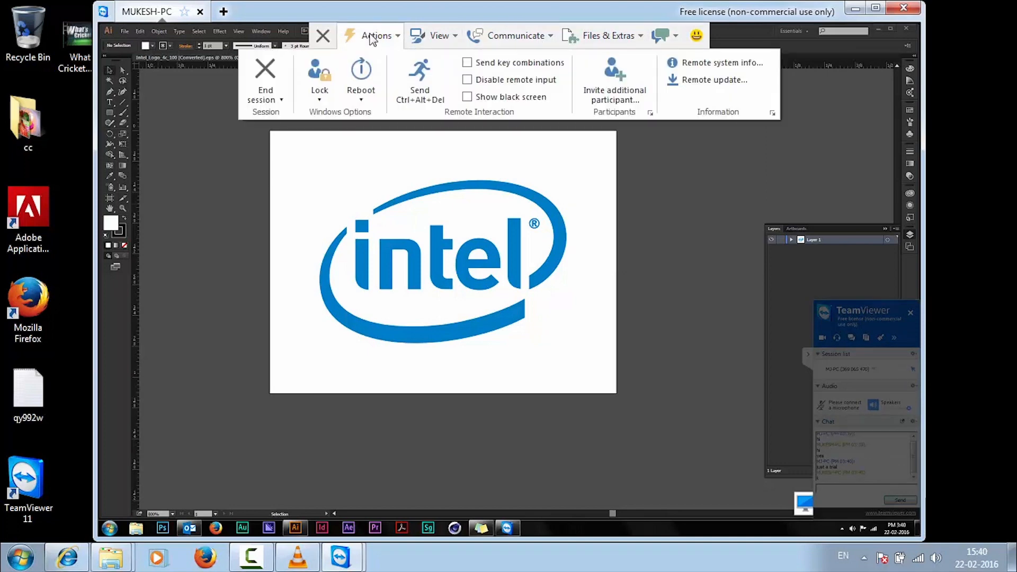
{"action": "left_click", "coordinate": [281, 89]}
{"action": "left_click", "coordinate": [263, 134]}
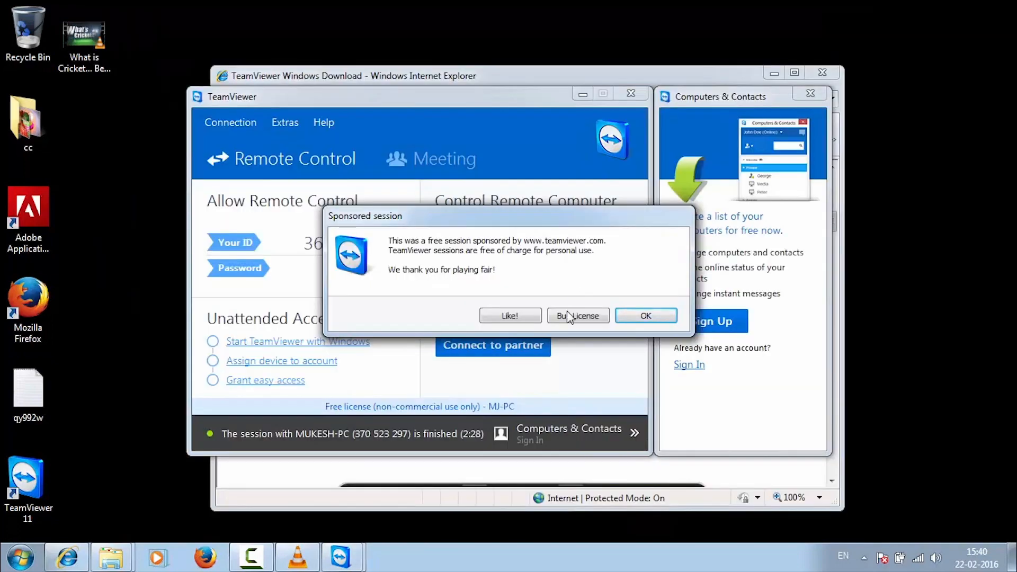
{"action": "left_click", "coordinate": [632, 95]}
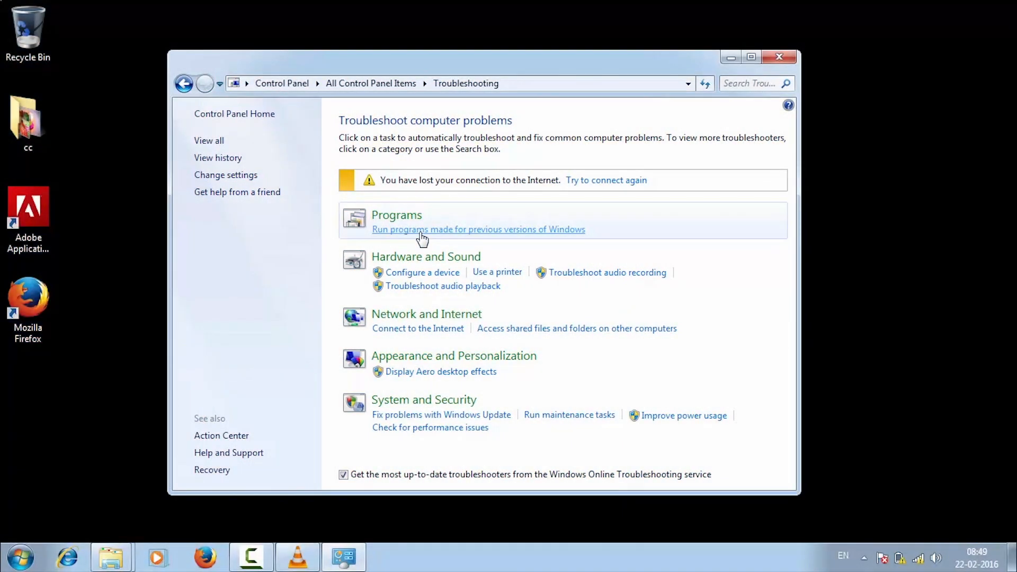
- Start the Program Compatibility troubleshooter for older programs, look through its program list and cancel it
{"action": "left_click", "coordinate": [423, 231]}
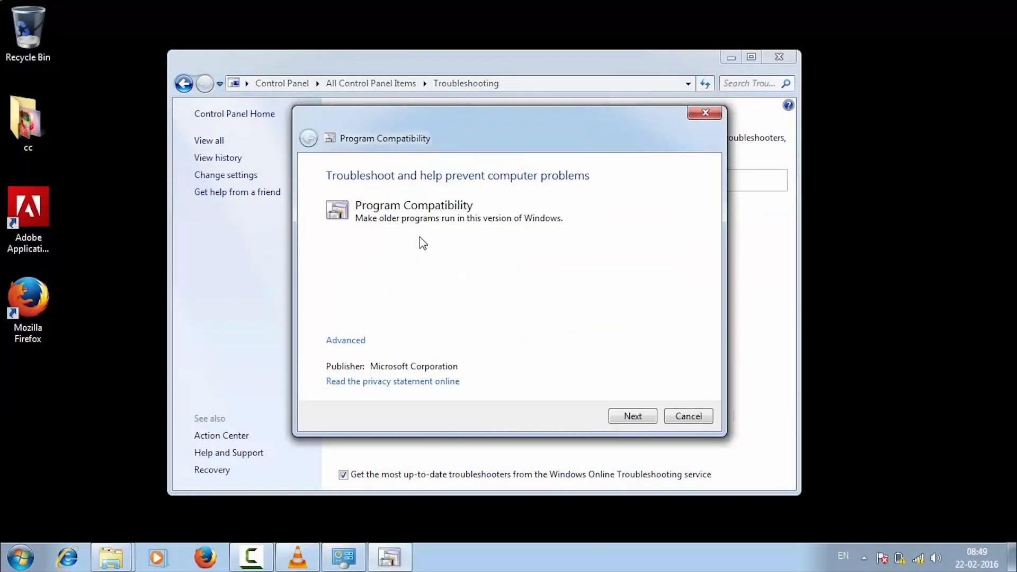
{"action": "left_click", "coordinate": [638, 414]}
{"action": "left_click_drag", "start_coordinate": [695, 263], "coordinate": [707, 398]}
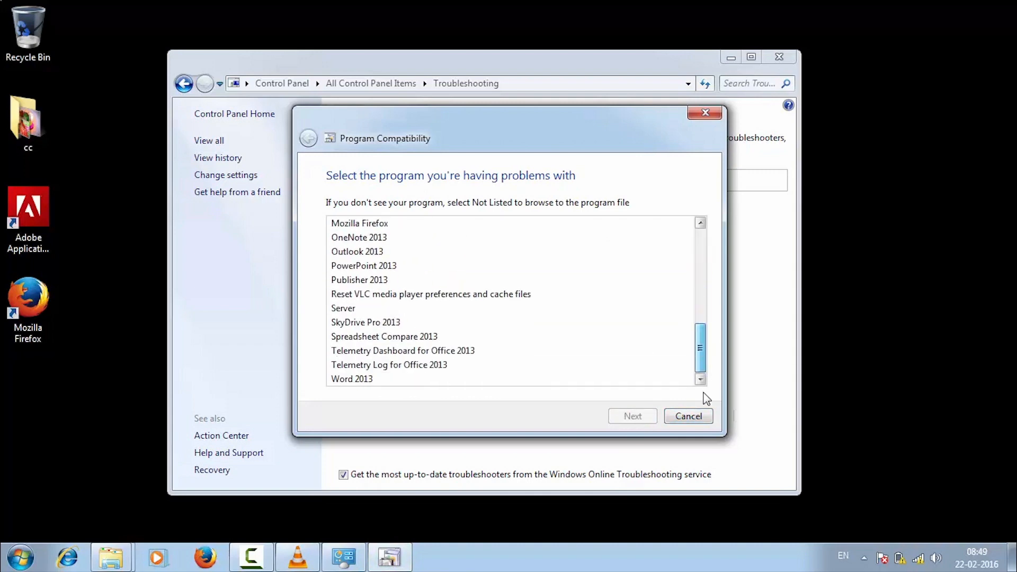
{"action": "left_click", "coordinate": [688, 416]}
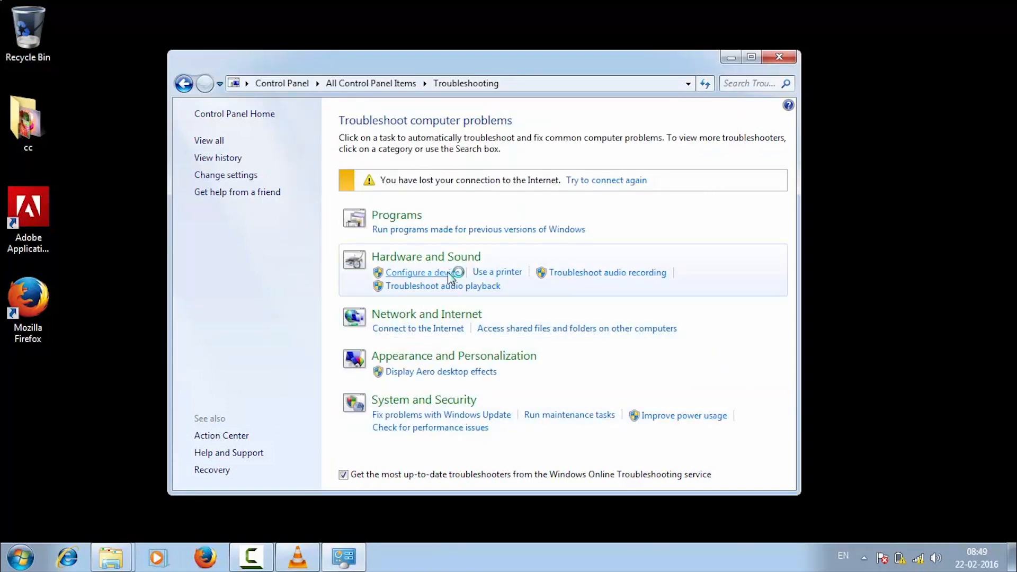
- Run the troubleshooters for configuring a device and for audio recording, cancelling each one while it is checking
{"action": "left_click", "coordinate": [637, 413]}
{"action": "left_click", "coordinate": [680, 418]}
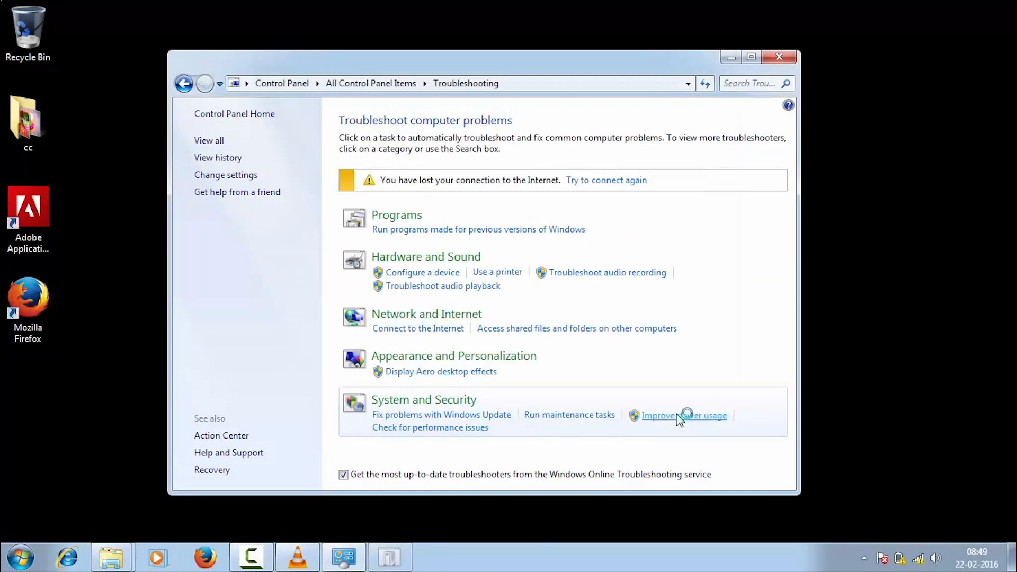
{"action": "left_click", "coordinate": [614, 274]}
{"action": "left_click", "coordinate": [636, 416]}
{"action": "left_click", "coordinate": [688, 416]}
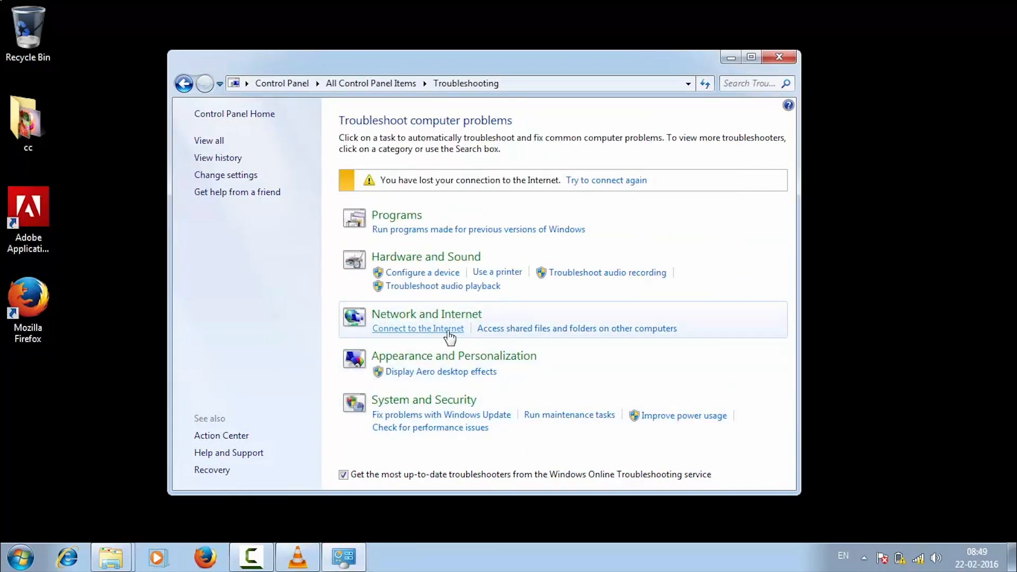
- Start the audio playback troubleshooter, let it begin detecting problems and cancel it
{"action": "left_click", "coordinate": [443, 286]}
{"action": "left_click", "coordinate": [634, 416]}
{"action": "left_click", "coordinate": [687, 416]}
- Start the Internet Connections troubleshooter, choose to troubleshoot the connection to the Internet and cancel the diagnostics
{"action": "left_click", "coordinate": [443, 329]}
{"action": "left_click", "coordinate": [631, 415]}
{"action": "left_click", "coordinate": [449, 227]}
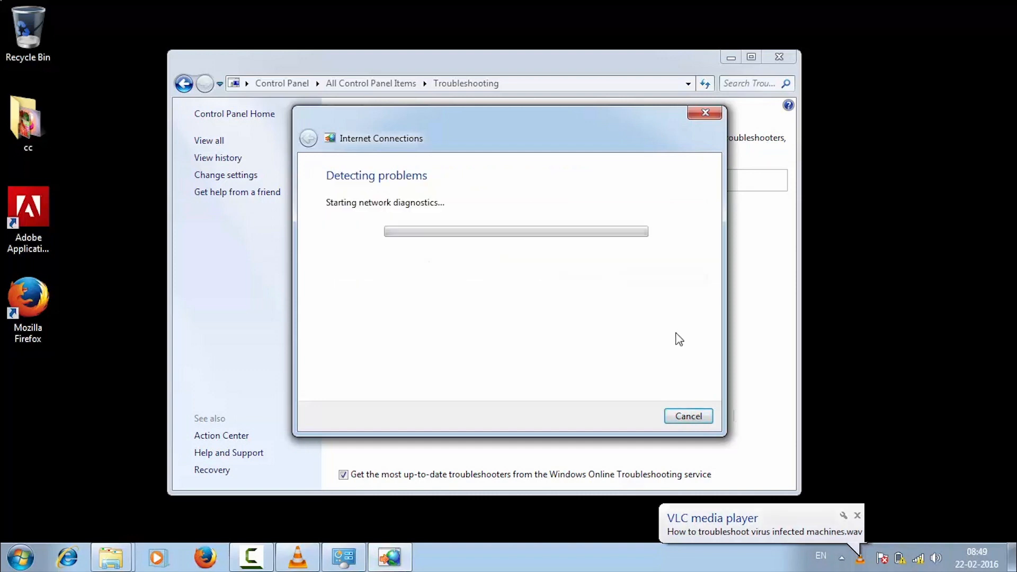
{"action": "left_click", "coordinate": [687, 415]}
- Open the Aero desktop effects and Windows Update troubleshooters one after the other and cancel each without running it
{"action": "left_click", "coordinate": [452, 373]}
{"action": "left_click", "coordinate": [687, 416]}
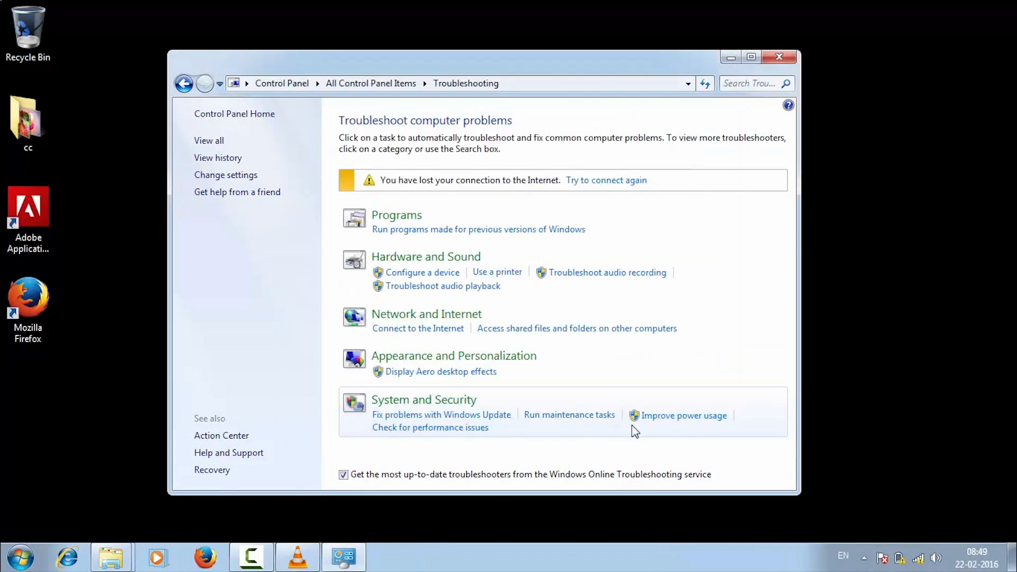
{"action": "left_click", "coordinate": [462, 419]}
{"action": "left_click", "coordinate": [687, 416]}
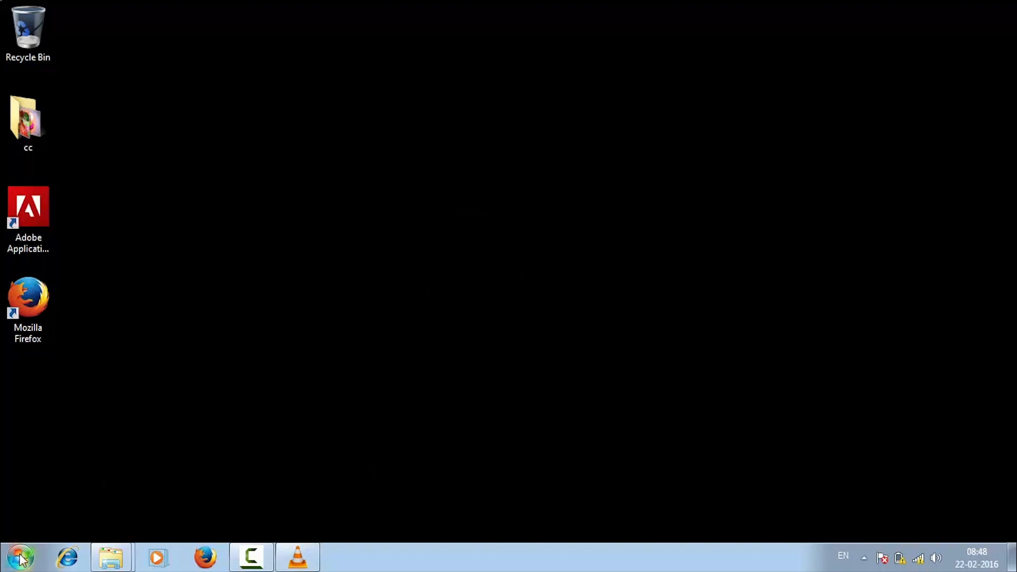
- Open Control Panel and go to its page for finding and fixing computer problems
{"action": "left_click", "coordinate": [22, 559]}
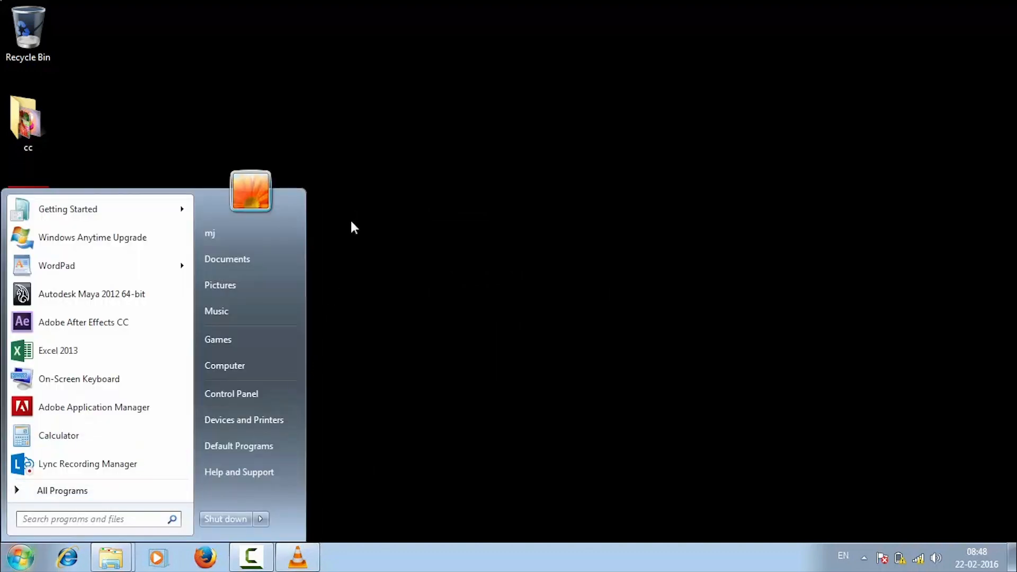
{"action": "left_click", "coordinate": [254, 393]}
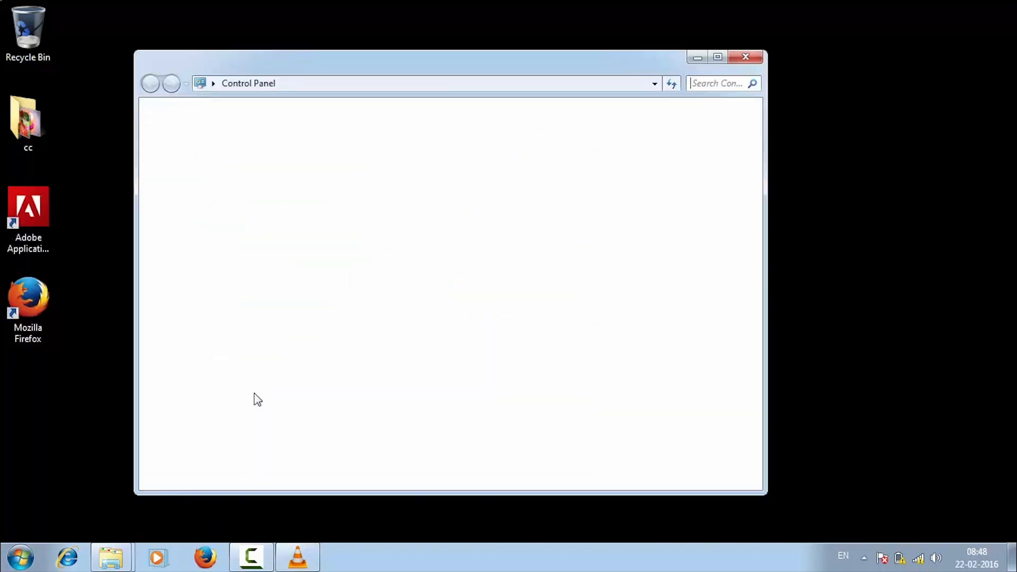
{"action": "left_click_drag", "start_coordinate": [438, 71], "coordinate": [473, 72]}
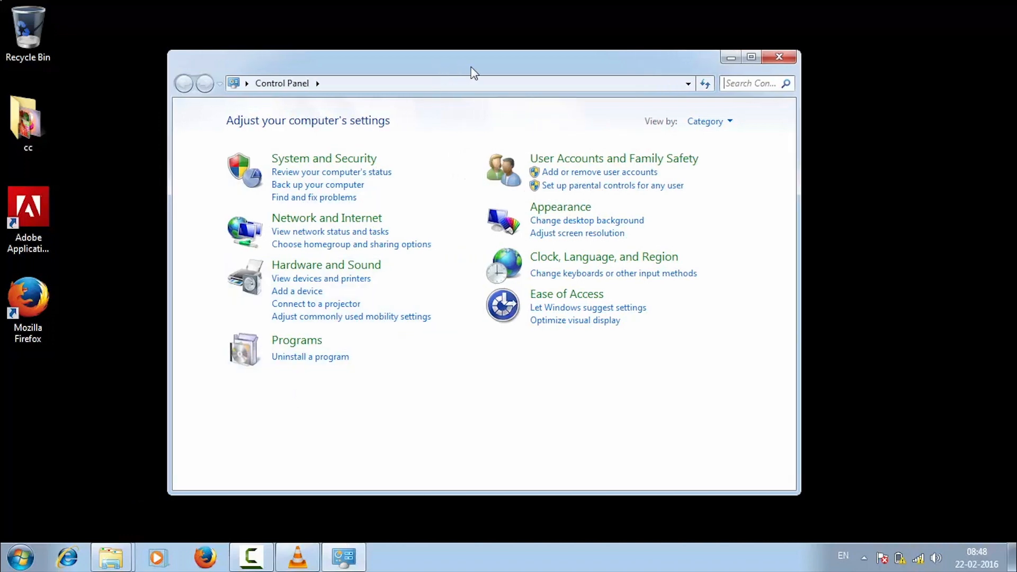
{"action": "left_click", "coordinate": [316, 198]}
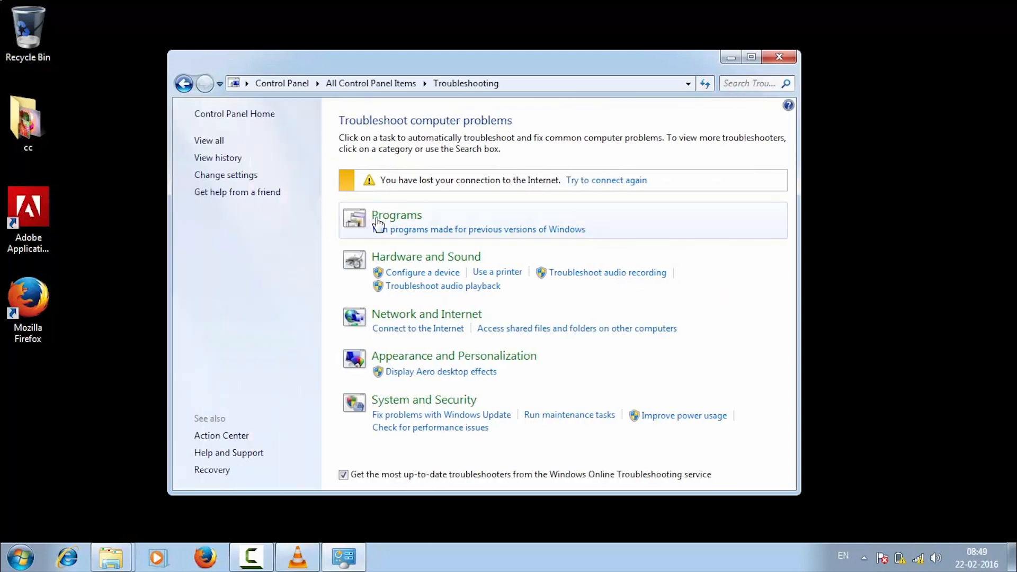
- Start the Program Compatibility troubleshooter for previous Windows versions, browse its program list to the end and cancel it
{"action": "left_click", "coordinate": [422, 230]}
{"action": "left_click", "coordinate": [638, 416]}
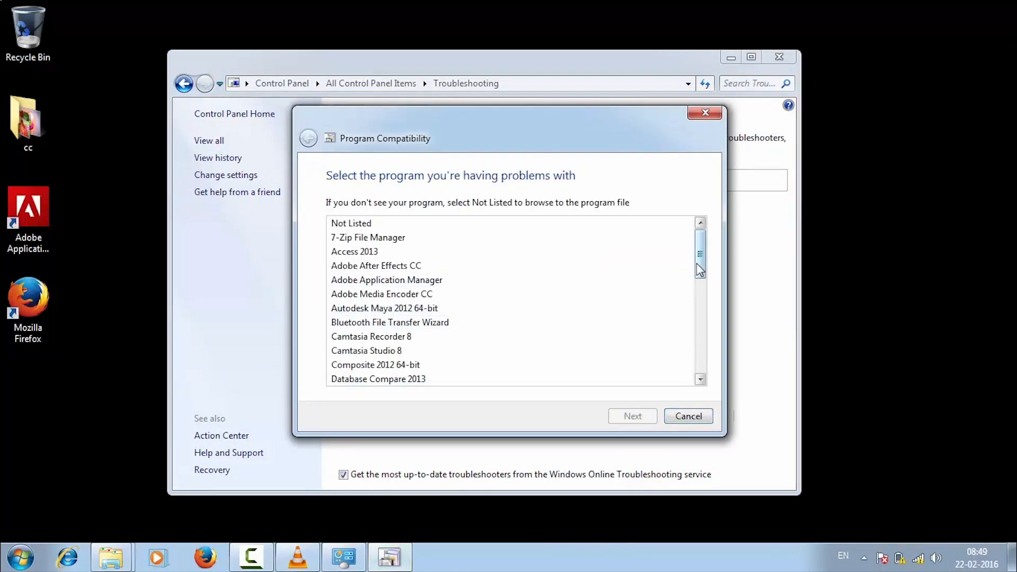
{"action": "left_click_drag", "start_coordinate": [698, 266], "coordinate": [704, 392]}
{"action": "left_click", "coordinate": [705, 410]}
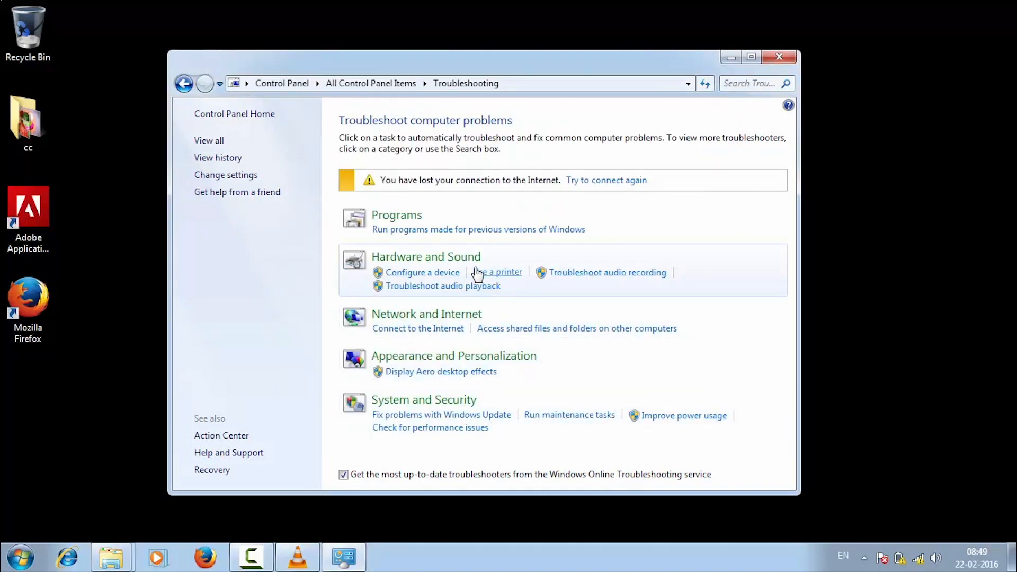
- Start the Hardware and Devices troubleshooter for configuring a device and cancel it while it scans for hardware changes
{"action": "left_click", "coordinate": [447, 272]}
{"action": "left_click", "coordinate": [641, 417]}
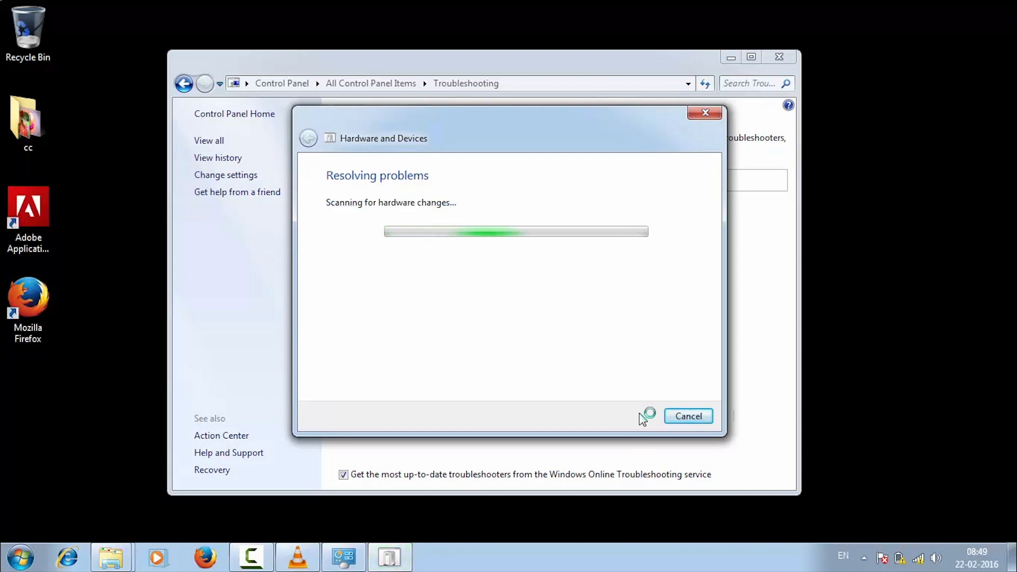
{"action": "left_click", "coordinate": [684, 417]}
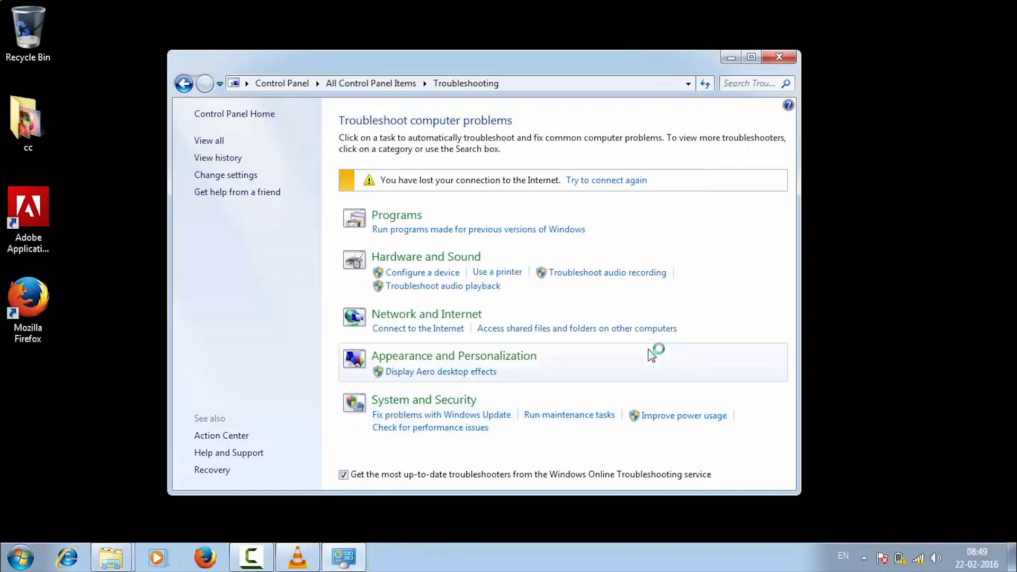
- Run the Recording Audio and Playing Audio troubleshooters in turn, cancelling each one during its check
{"action": "left_click", "coordinate": [615, 281]}
{"action": "left_click", "coordinate": [649, 418]}
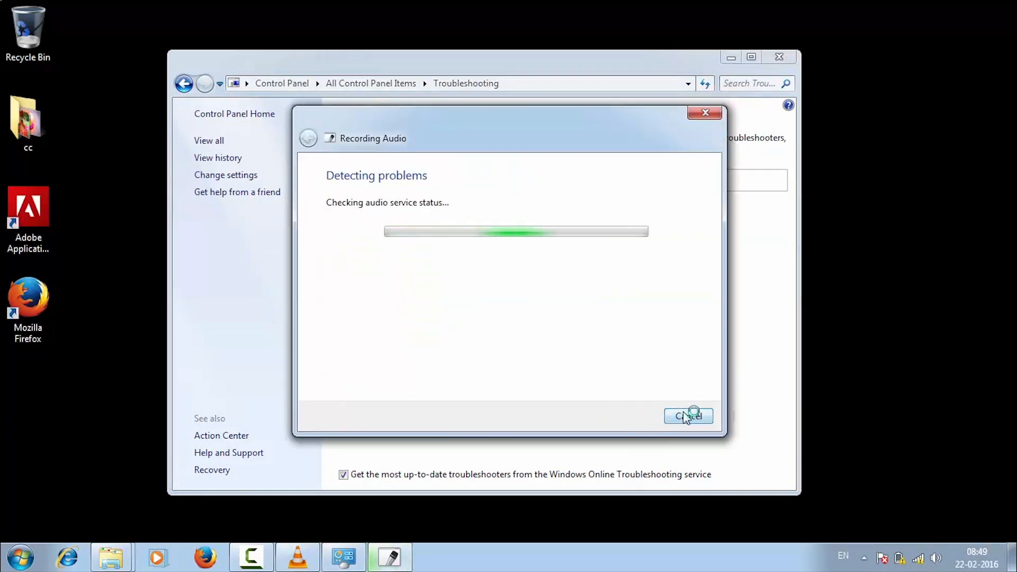
{"action": "left_click", "coordinate": [687, 416]}
{"action": "left_click", "coordinate": [436, 286]}
{"action": "left_click", "coordinate": [647, 416]}
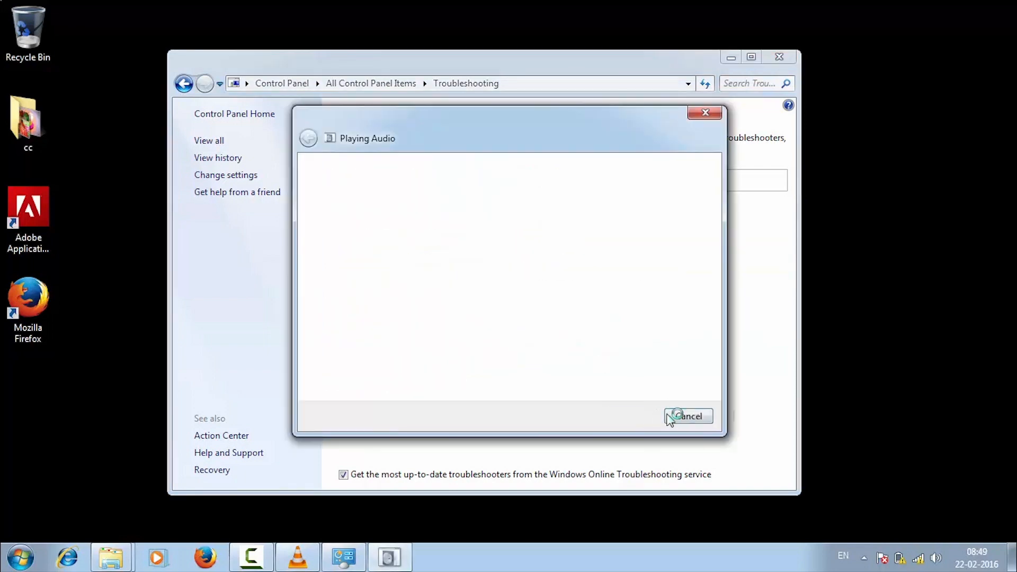
{"action": "left_click", "coordinate": [687, 417]}
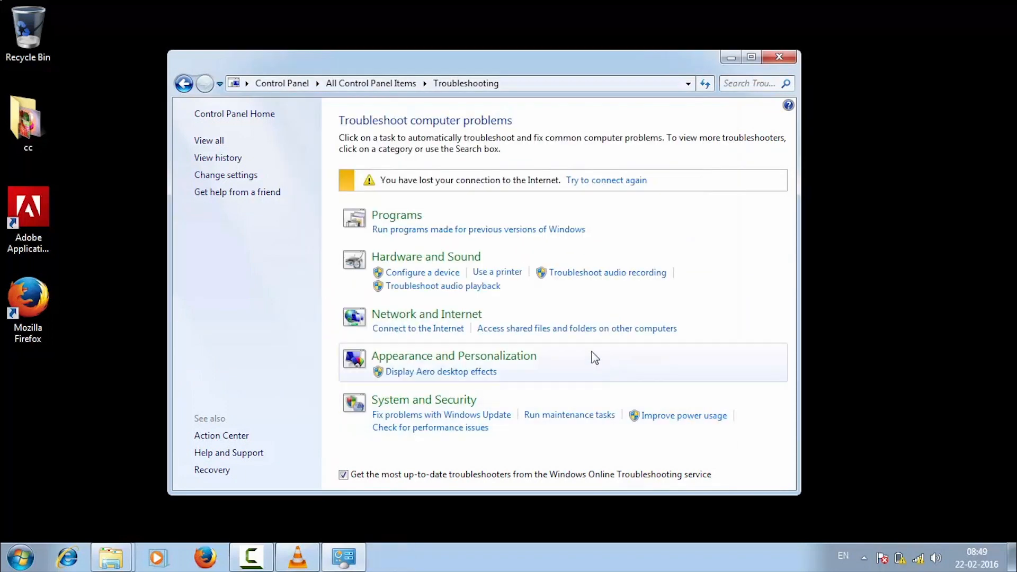
- Run the Internet Connections troubleshooter with the option to troubleshoot the connection to the Internet, and cancel it
{"action": "left_click", "coordinate": [443, 331]}
{"action": "left_click", "coordinate": [633, 416]}
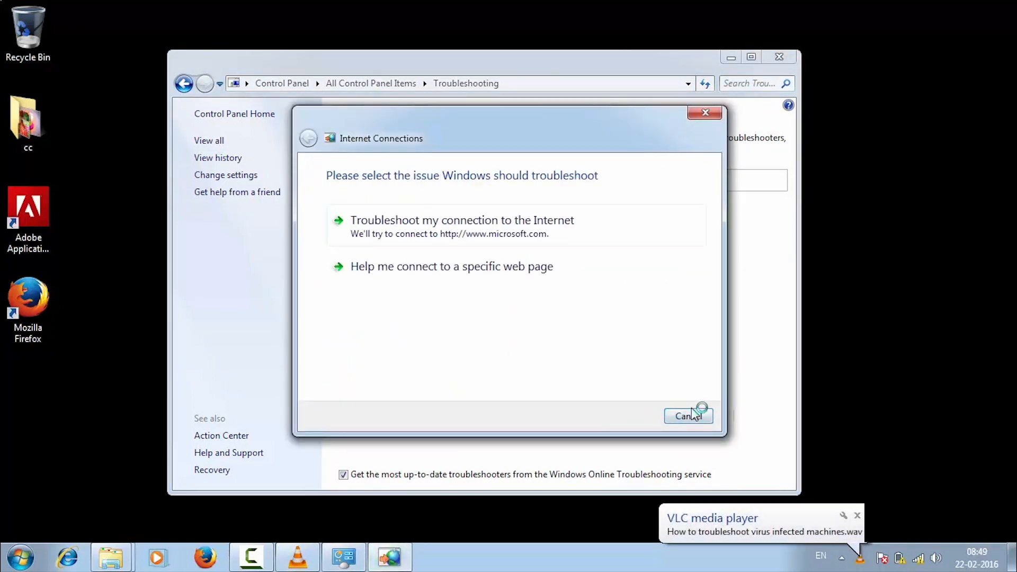
{"action": "left_click", "coordinate": [515, 228]}
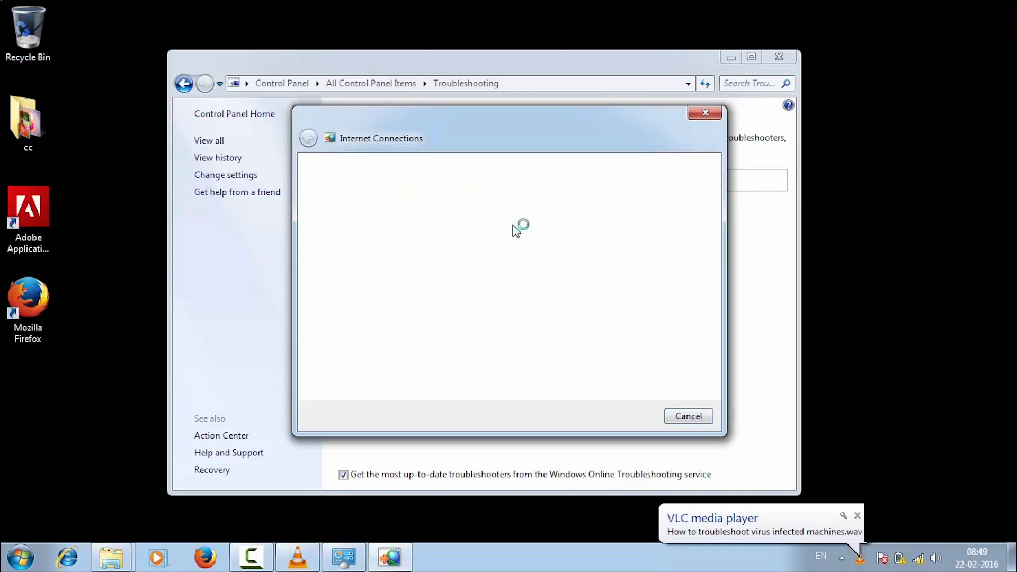
{"action": "left_click", "coordinate": [688, 415]}
- View the start pages of the Aero and Windows Update troubleshooters and cancel both
{"action": "left_click", "coordinate": [453, 373]}
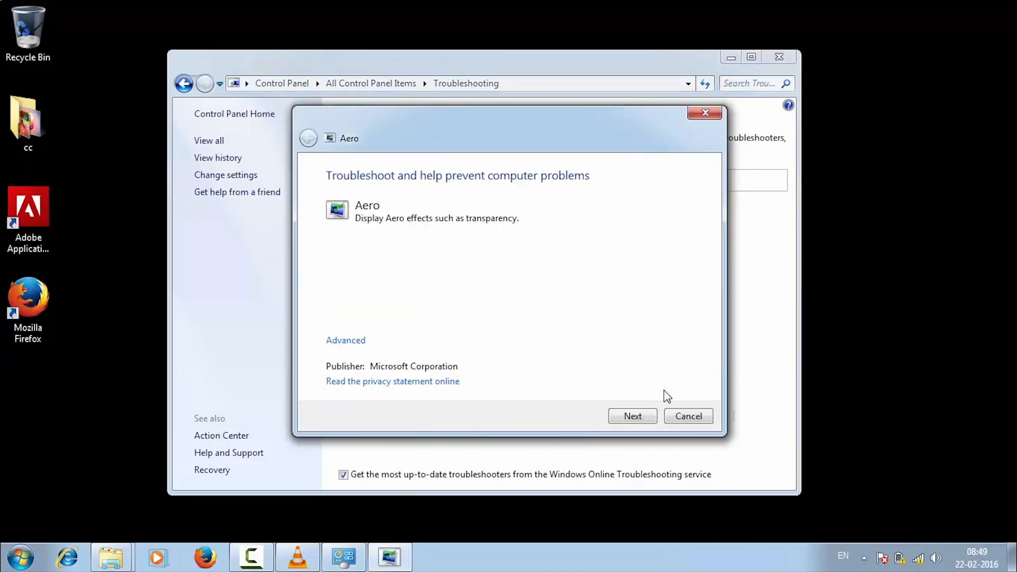
{"action": "left_click", "coordinate": [669, 416]}
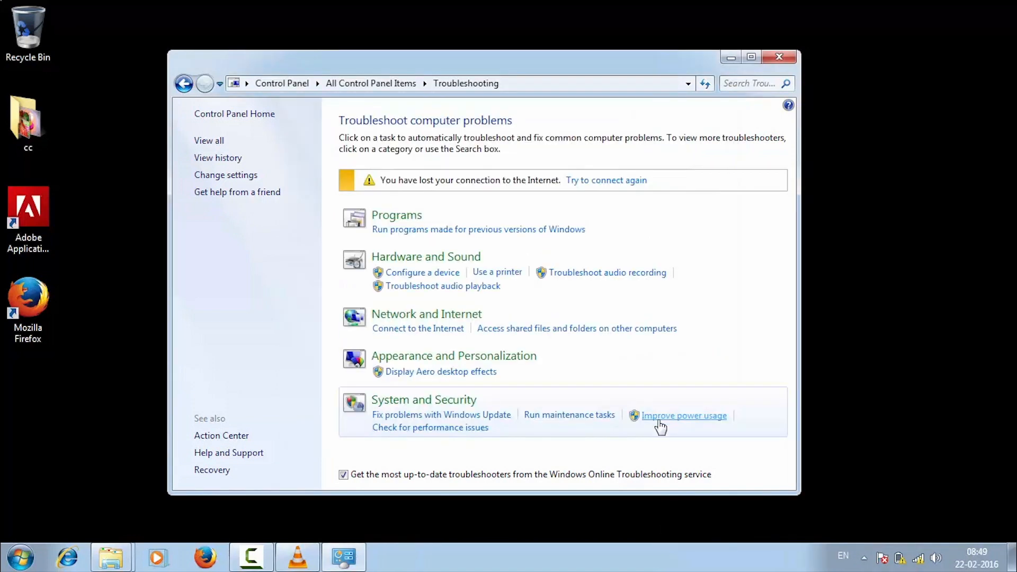
{"action": "left_click", "coordinate": [466, 416]}
{"action": "left_click", "coordinate": [688, 416]}
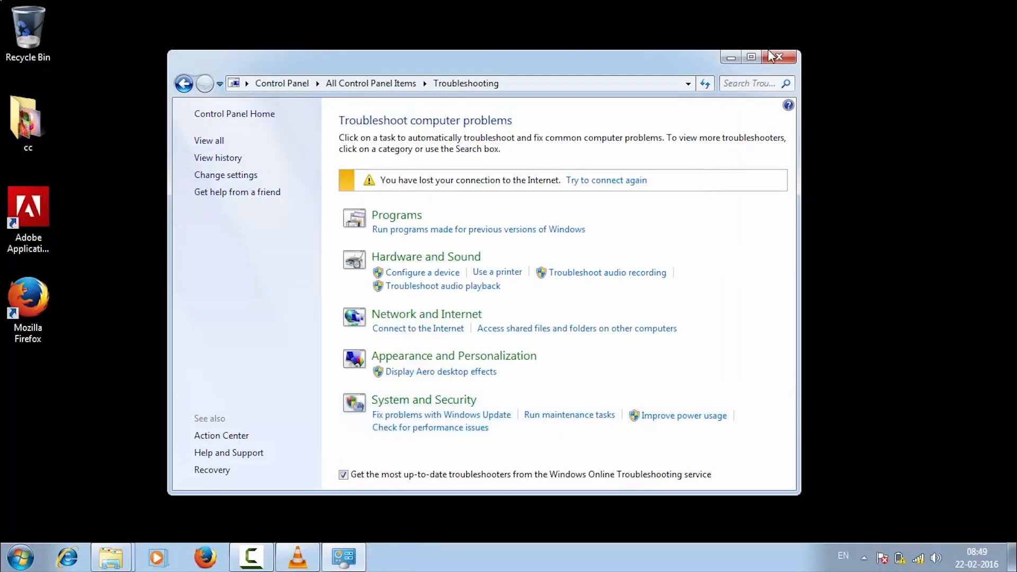